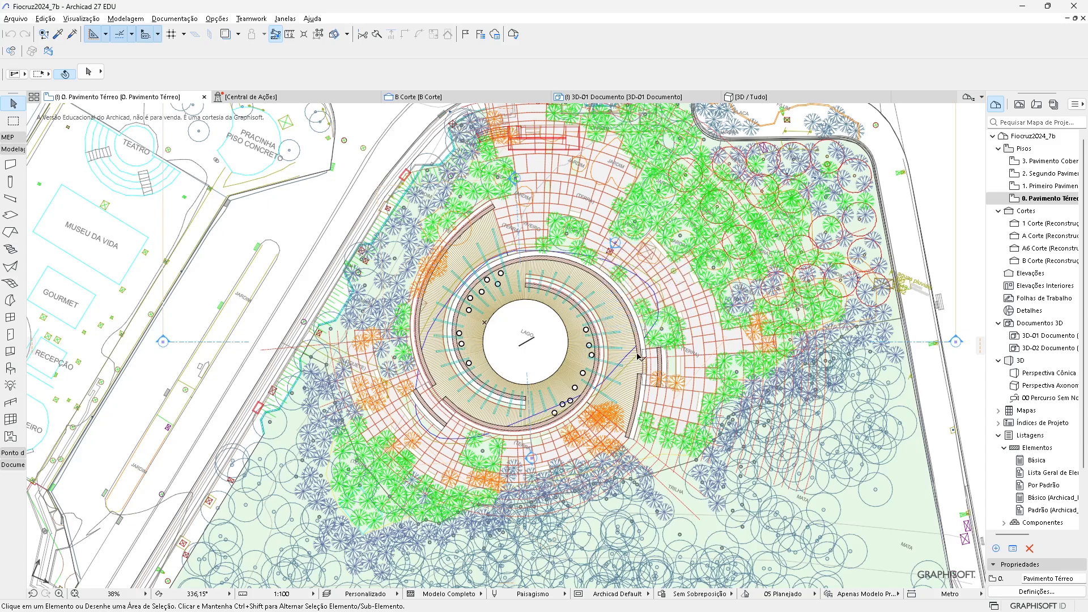
Step: Examine the circular plaza in the Fiocruz2024_7b plan, switch to the aula2 project and inspect its two spiral layouts
scroll(630, 386, "up", 2)
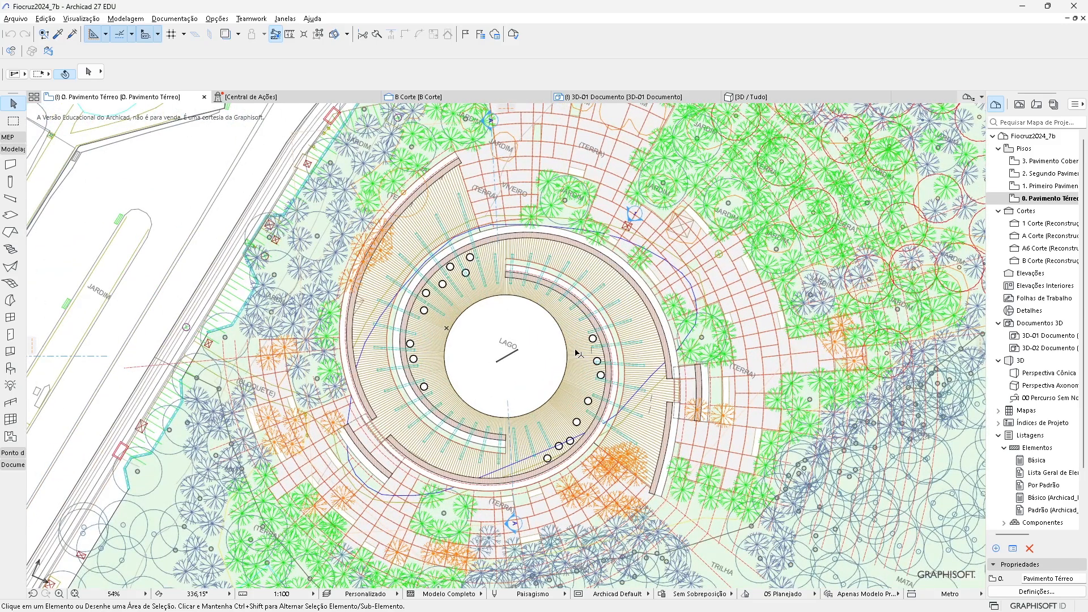
middle_click_drag(539, 355, 567, 355)
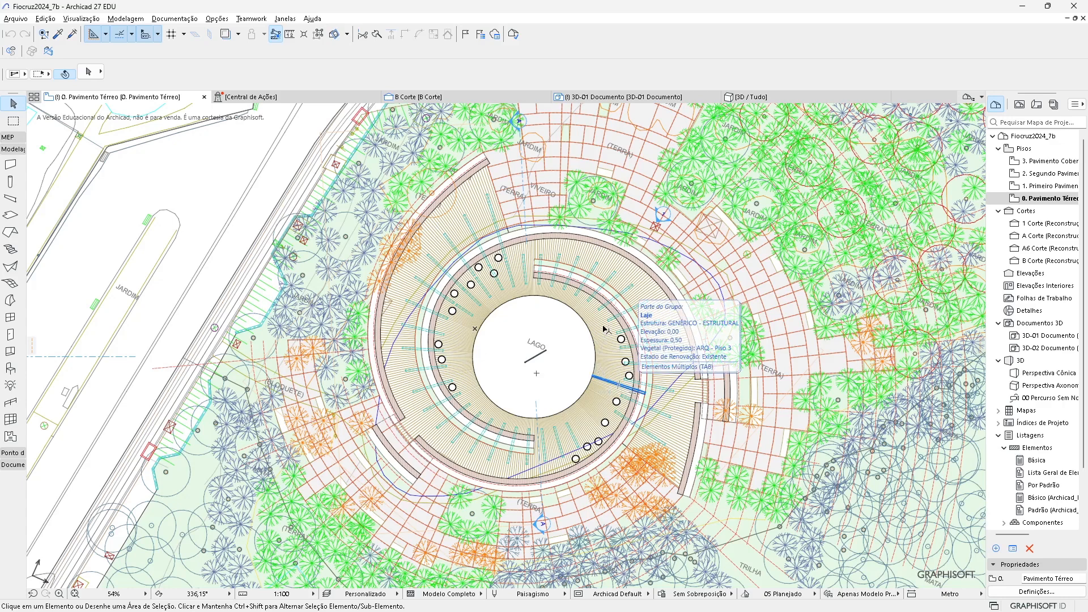
key("alt+Tab")
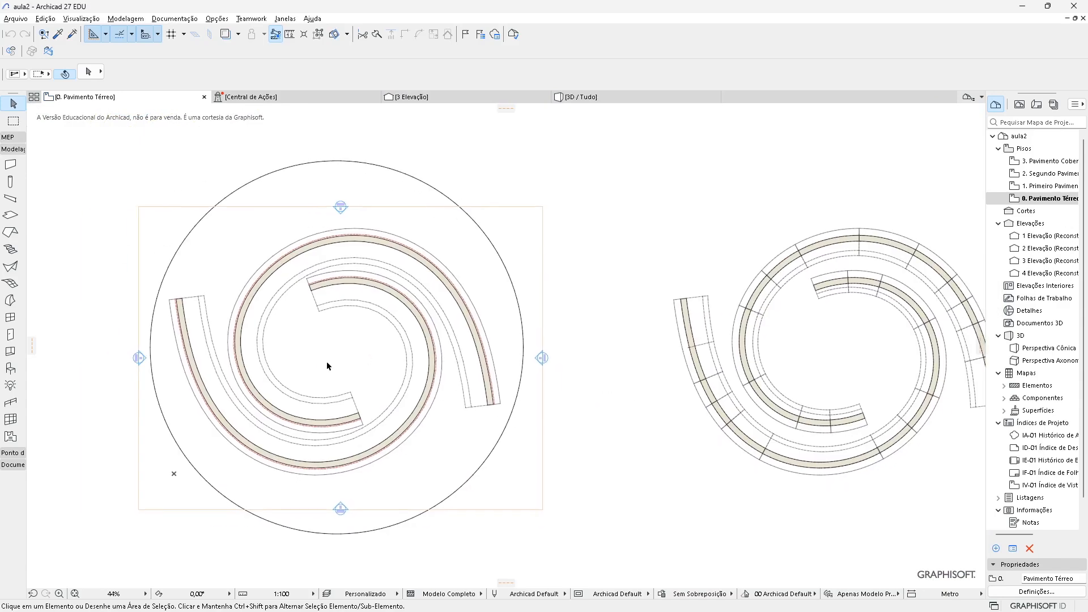
scroll(410, 392, "up", 3)
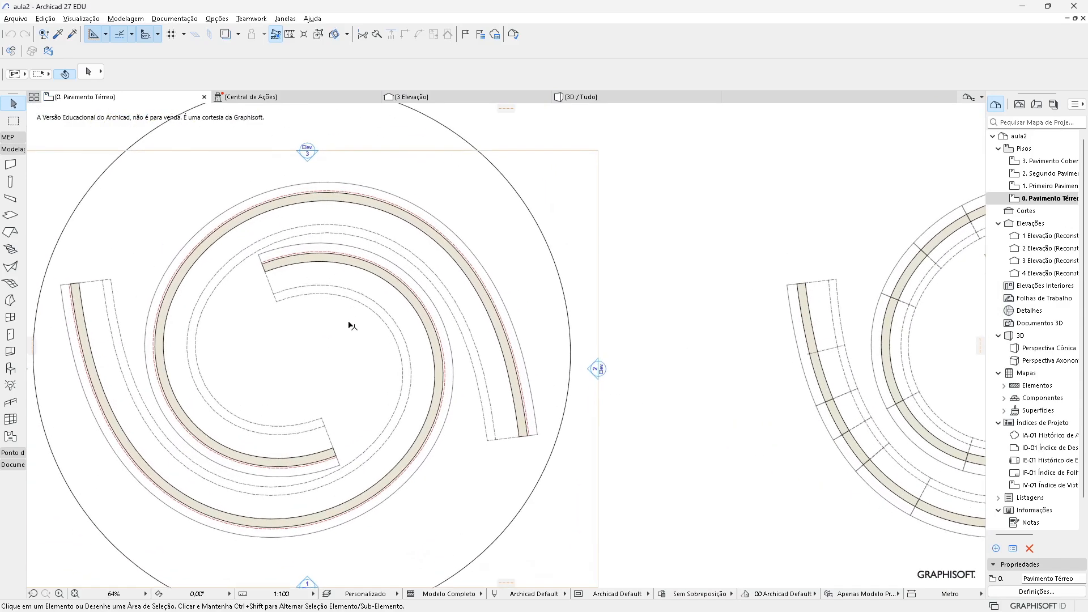
middle_click_drag(255, 363, 339, 345)
scroll(435, 339, "down", 4)
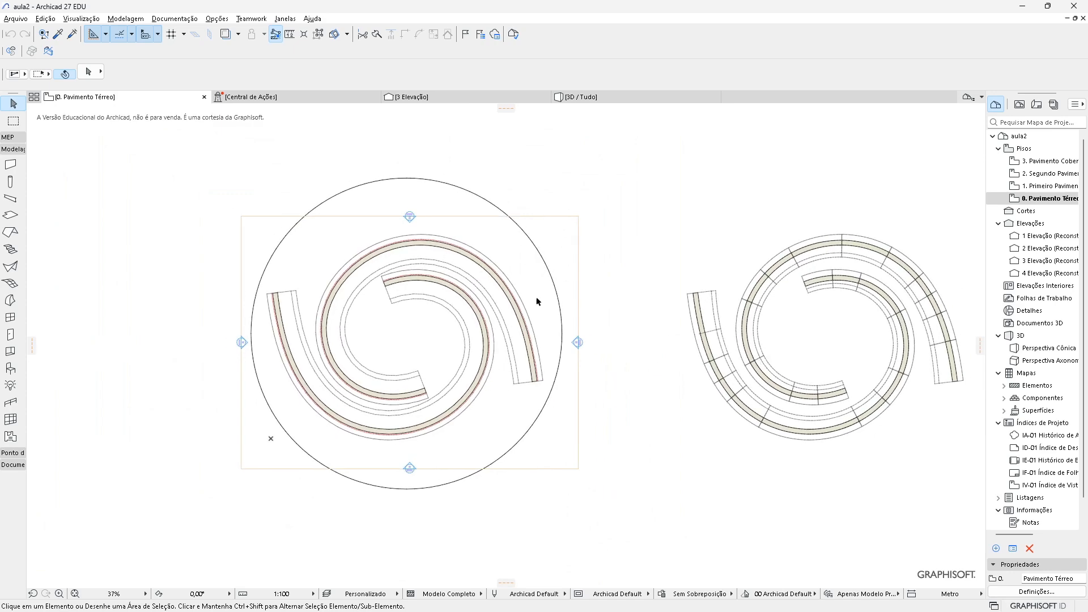
scroll(953, 387, "up", 3)
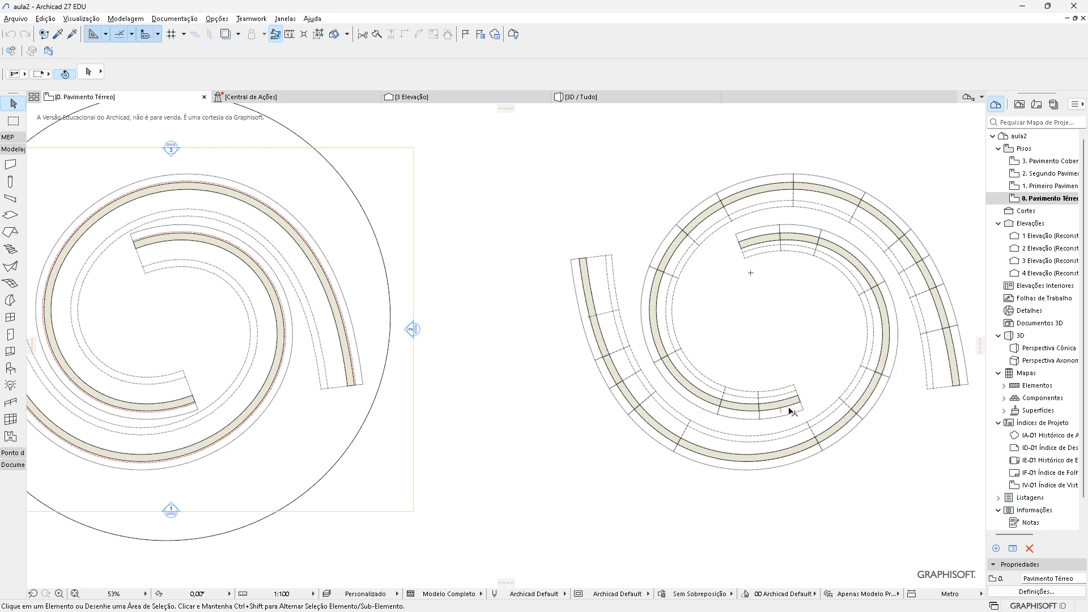
middle_click_drag(233, 382, 380, 395)
scroll(380, 395, "down", 2)
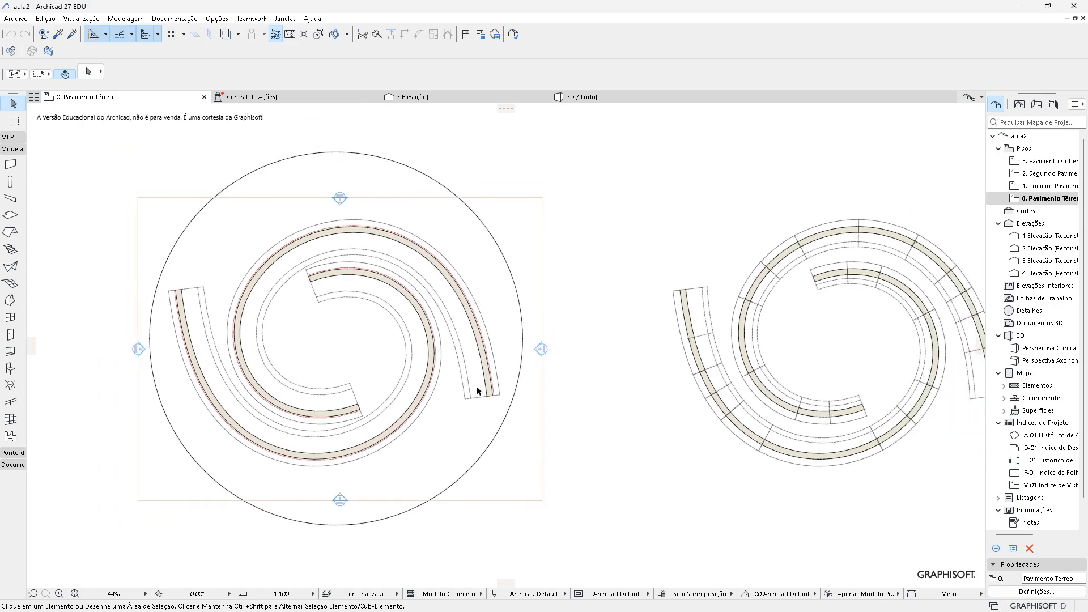
Step: Switch back to the Fiocruz2024_7b project and examine the paving grid around the lake on the ground-floor plan
key("alt+Tab")
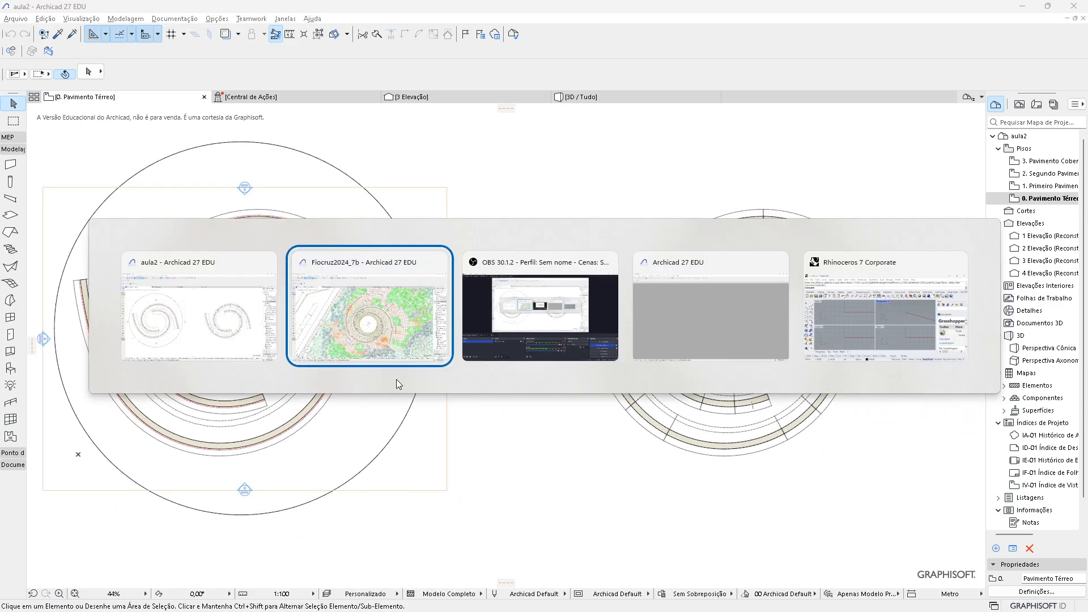
scroll(416, 514, "up", 1)
middle_click_drag(417, 514, 404, 466)
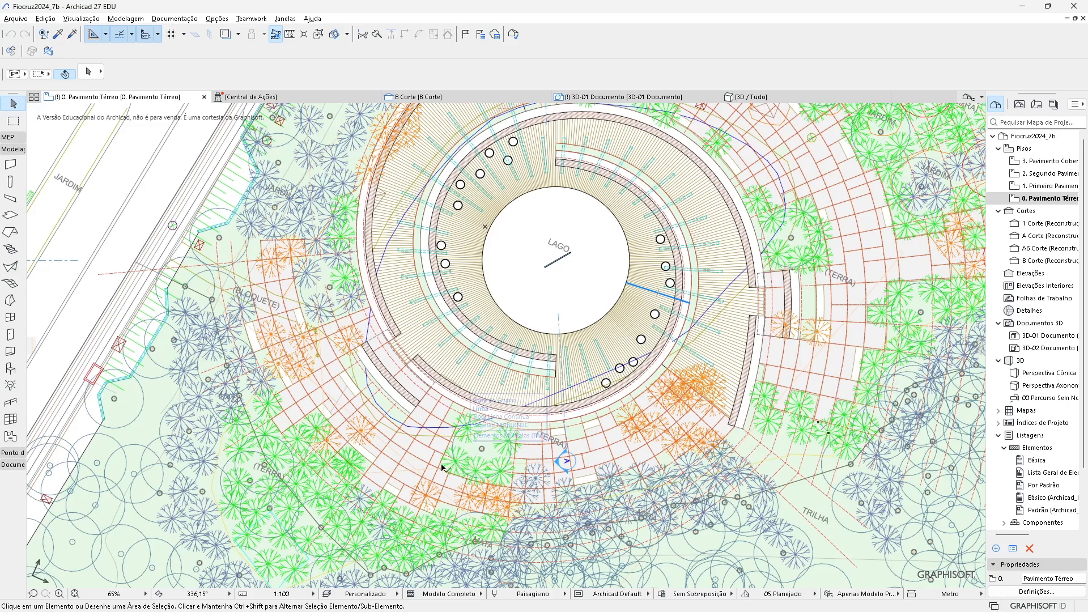
middle_click_drag(429, 426, 404, 483)
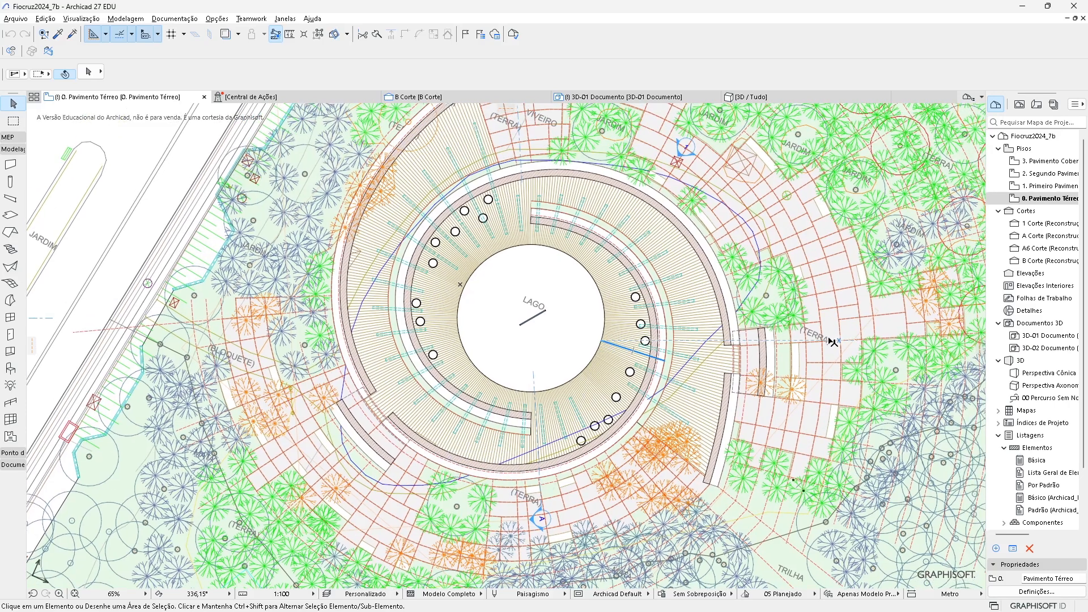
middle_click_drag(763, 440, 774, 369)
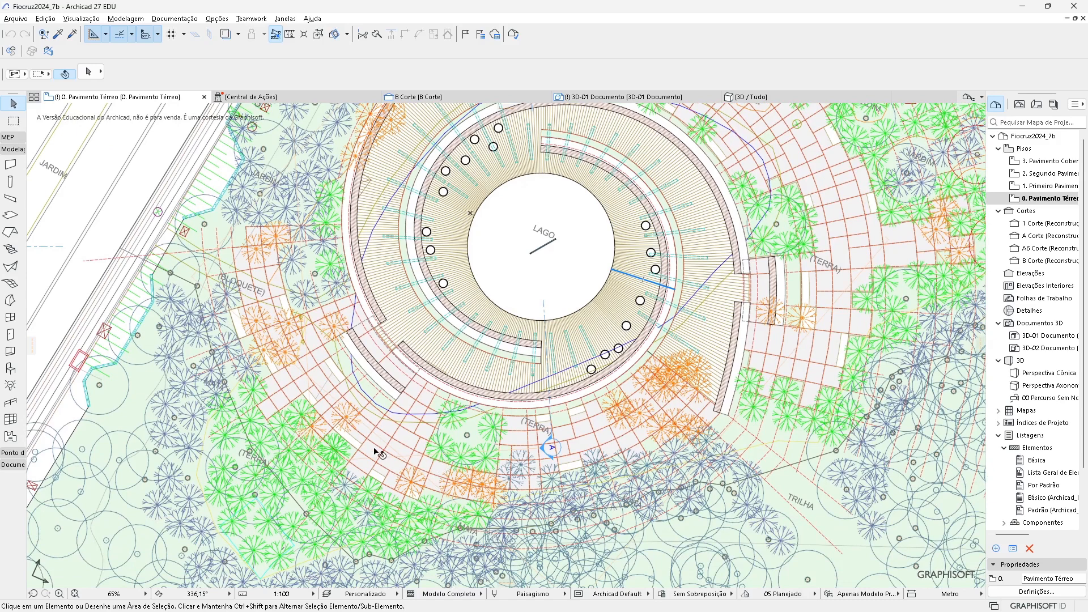
scroll(369, 451, "up", 1)
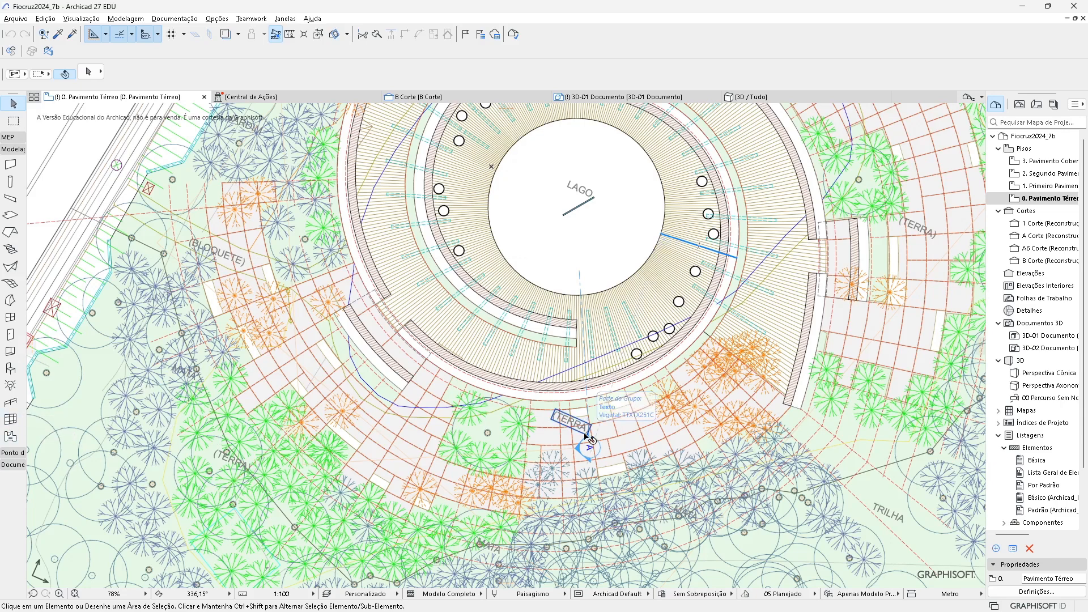
Step: Isolate the layer of the dashed outer paving polyline by hiding all other layers, and clear the selection
scroll(369, 469, "up", 5)
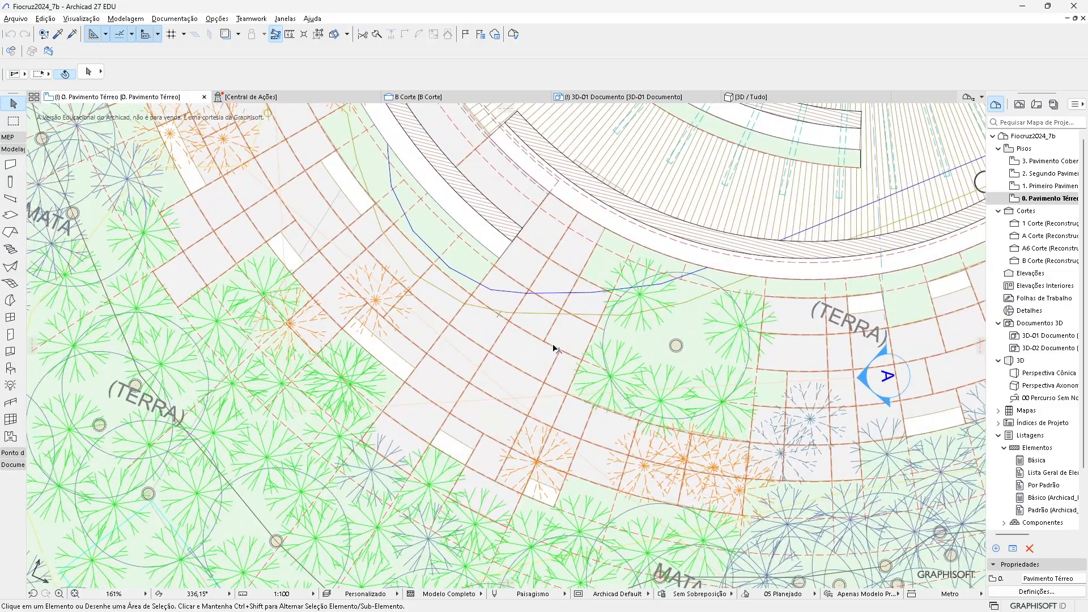
scroll(696, 385, "down", 2)
scroll(418, 461, "up", 3)
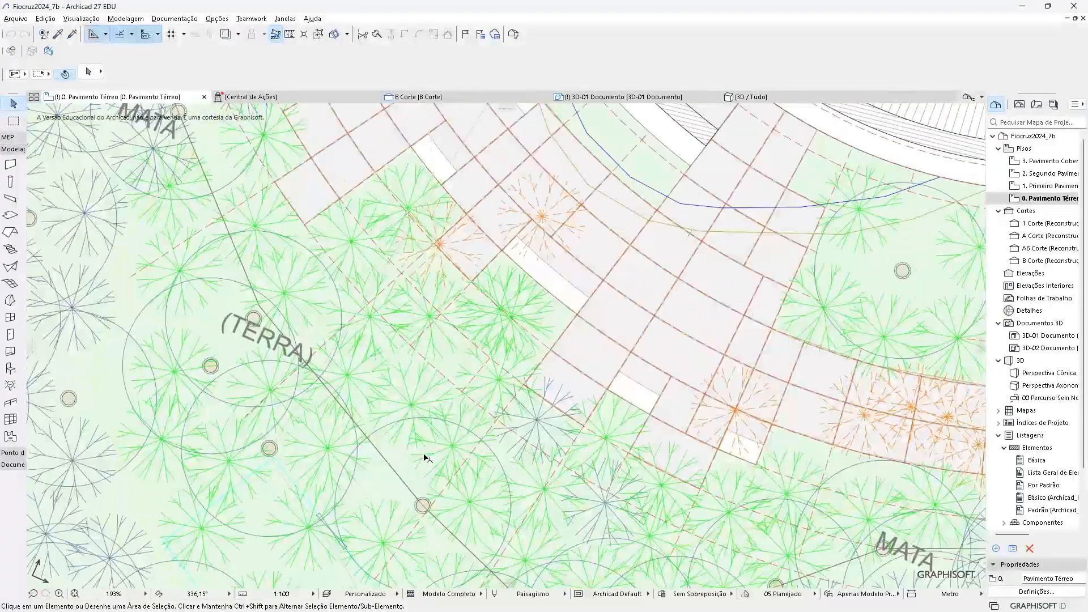
scroll(487, 437, "up", 2)
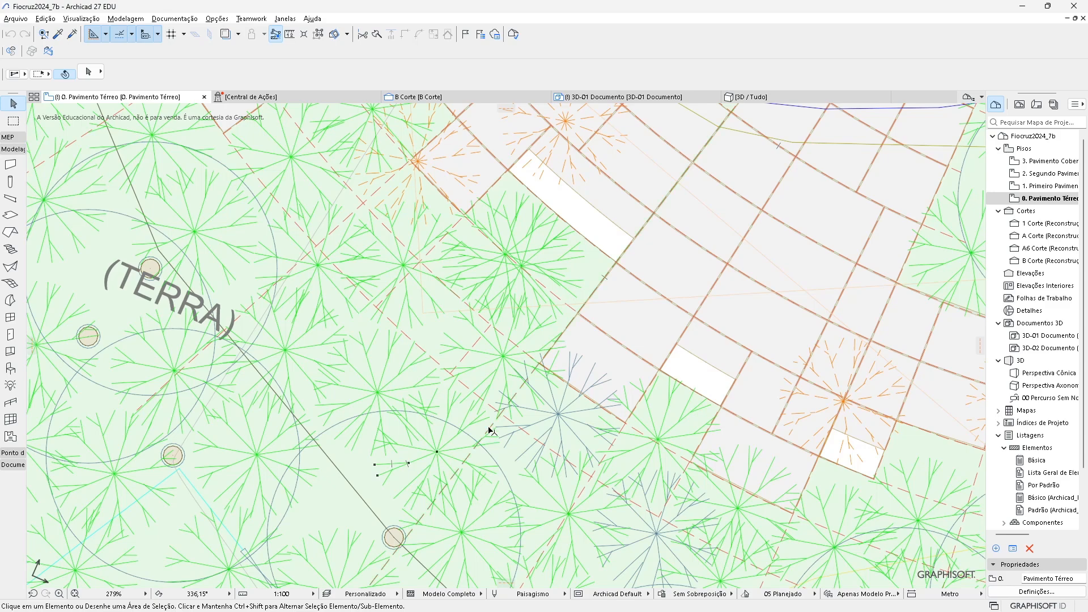
left_click(490, 431)
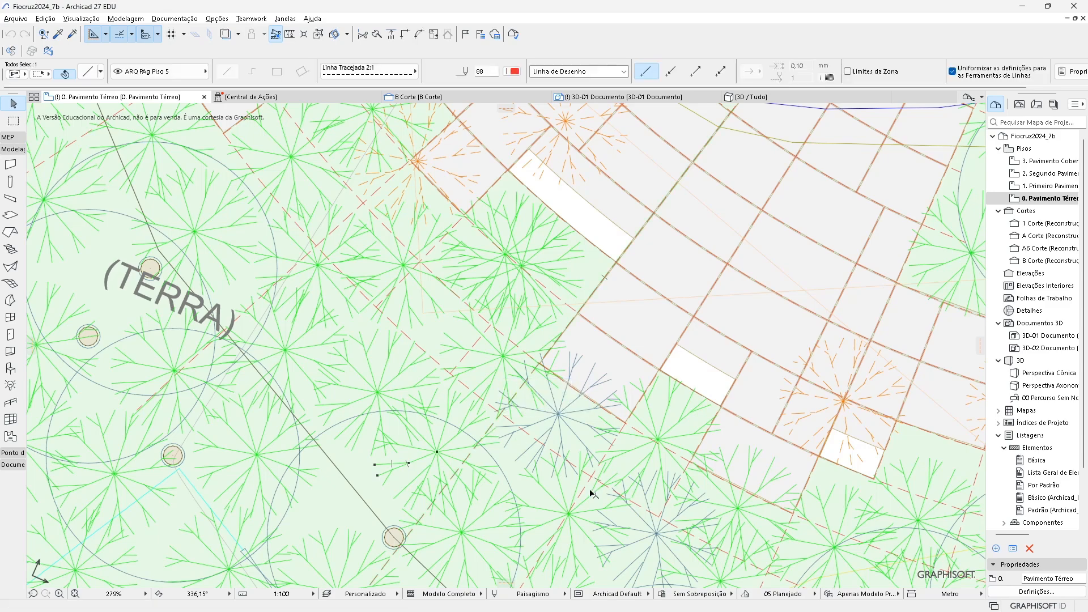
scroll(592, 494, "up", 1)
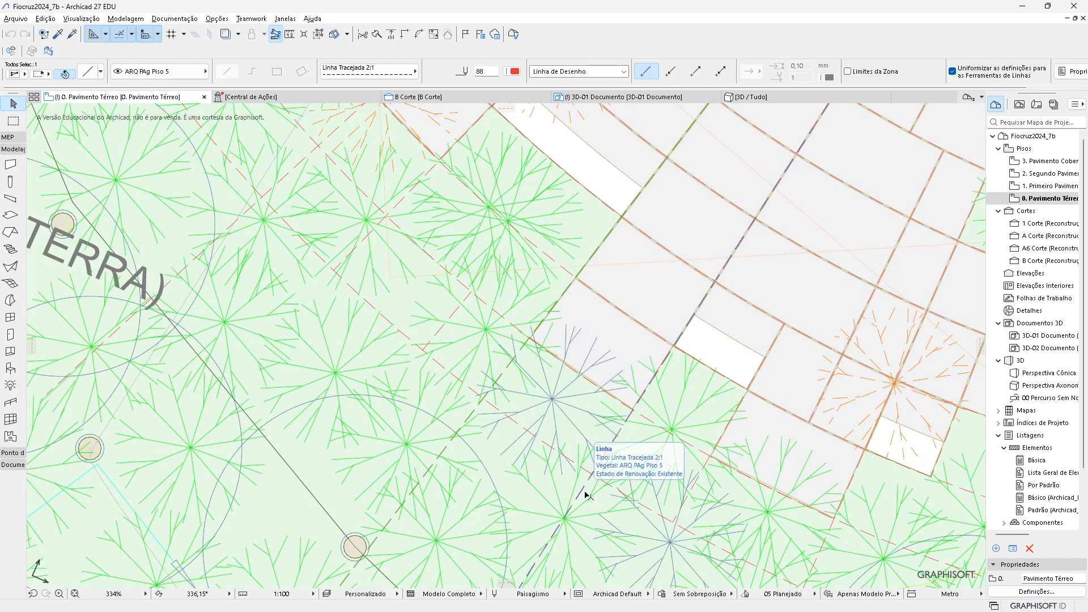
scroll(513, 473, "up", 2)
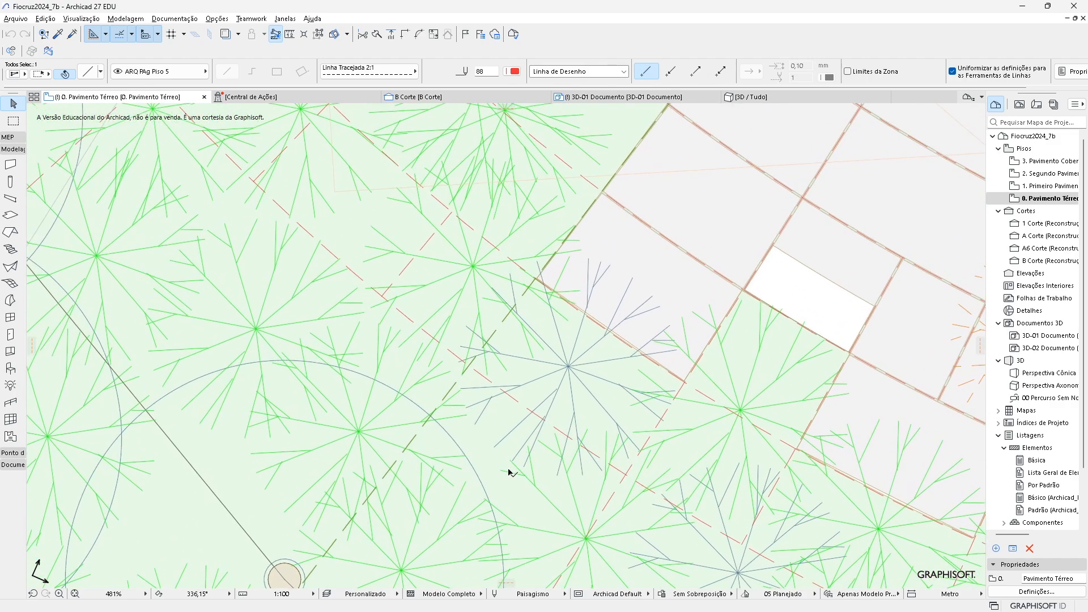
left_click(515, 401)
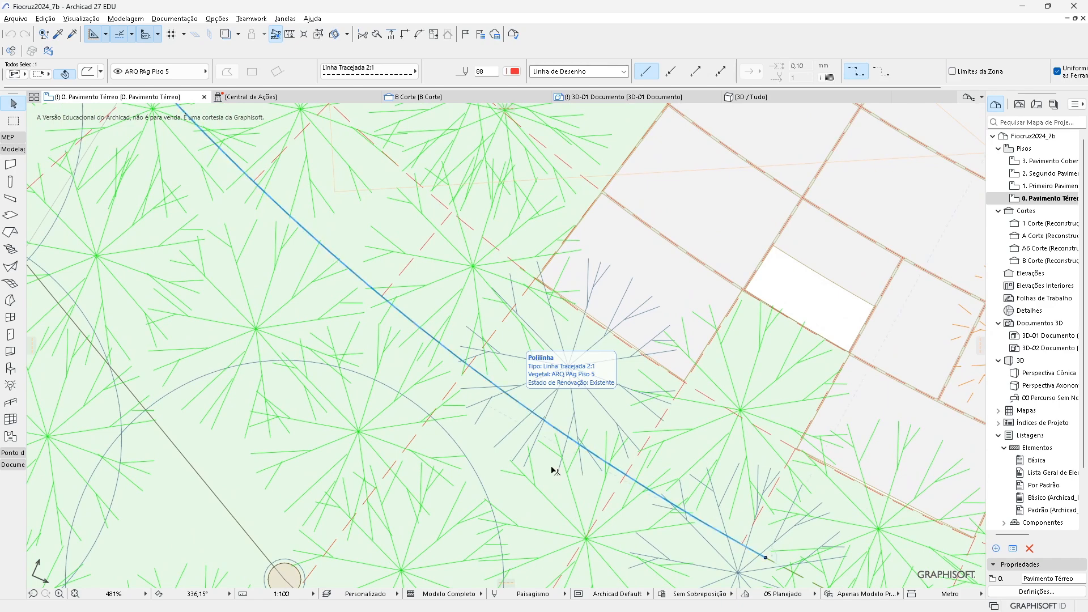
right_click(517, 401)
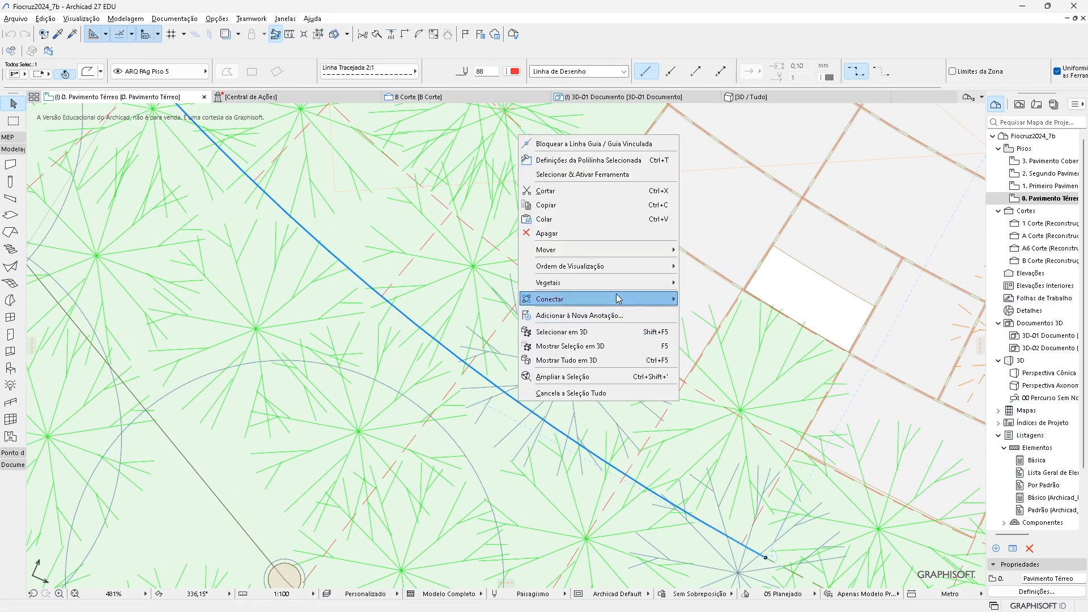
mouse_move(623, 274)
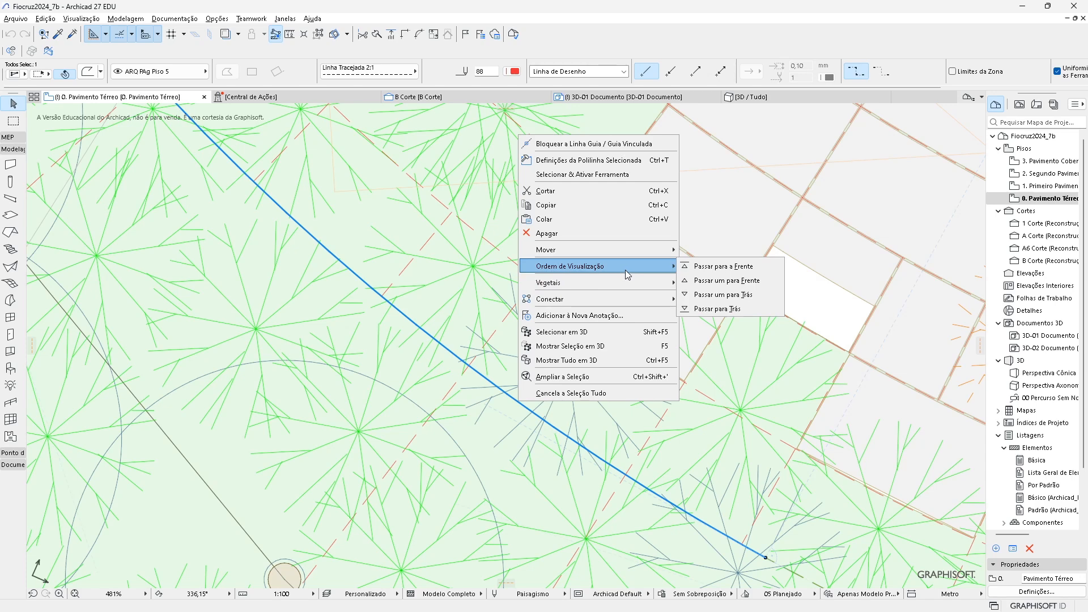
left_click(186, 19)
mouse_move(236, 48)
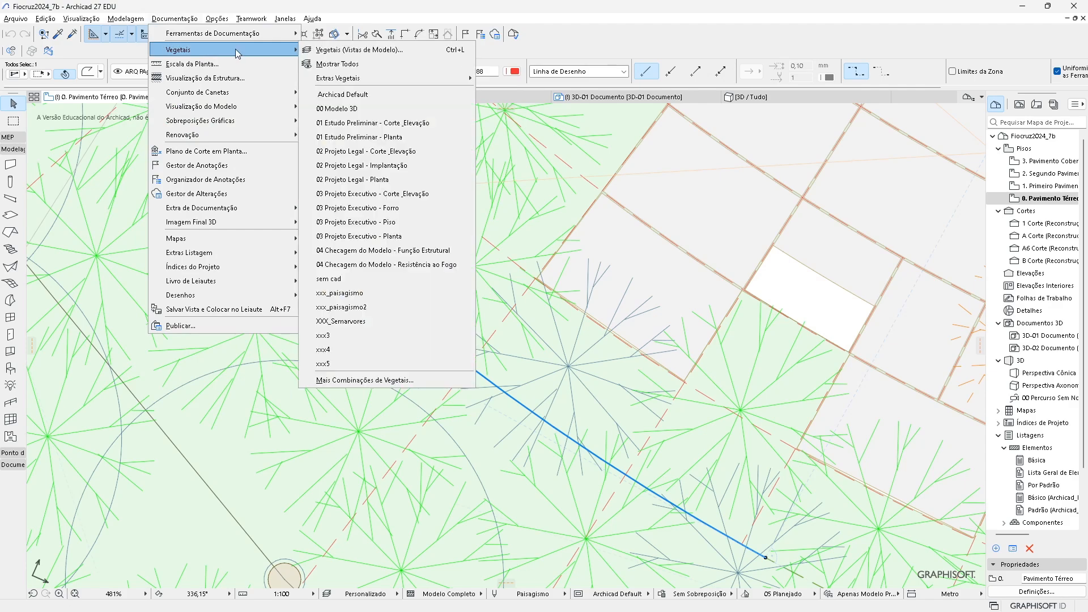
mouse_move(403, 77)
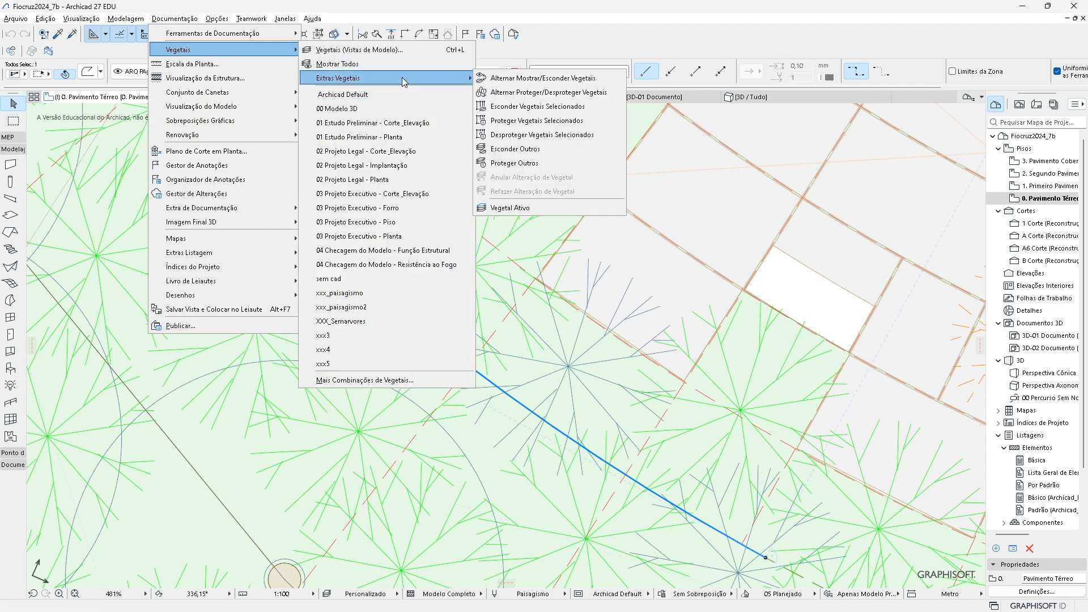
left_click(535, 150)
scroll(747, 381, "down", 10)
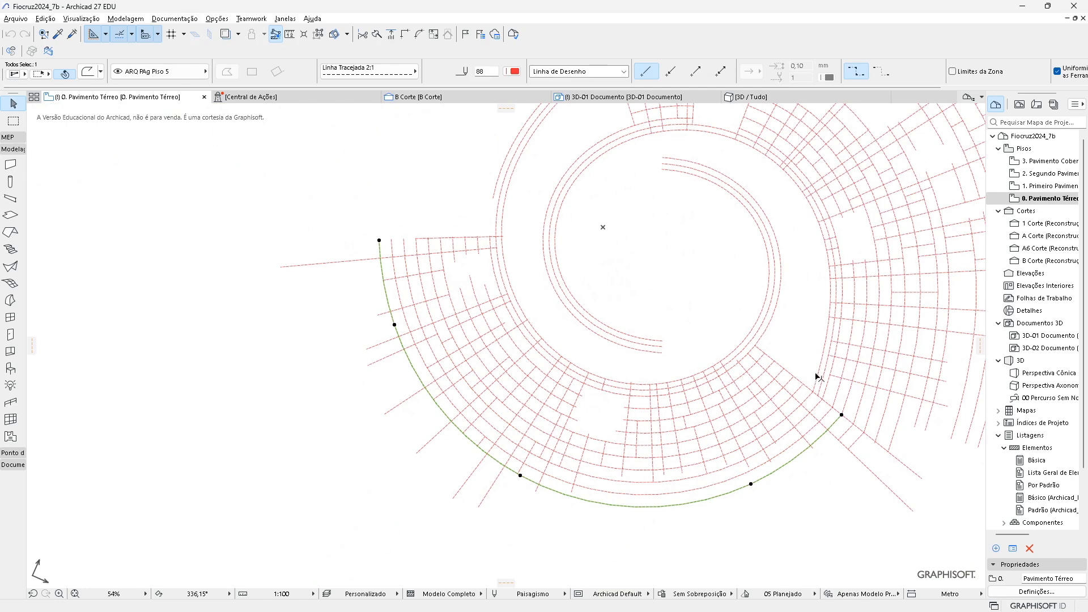
key("Escape")
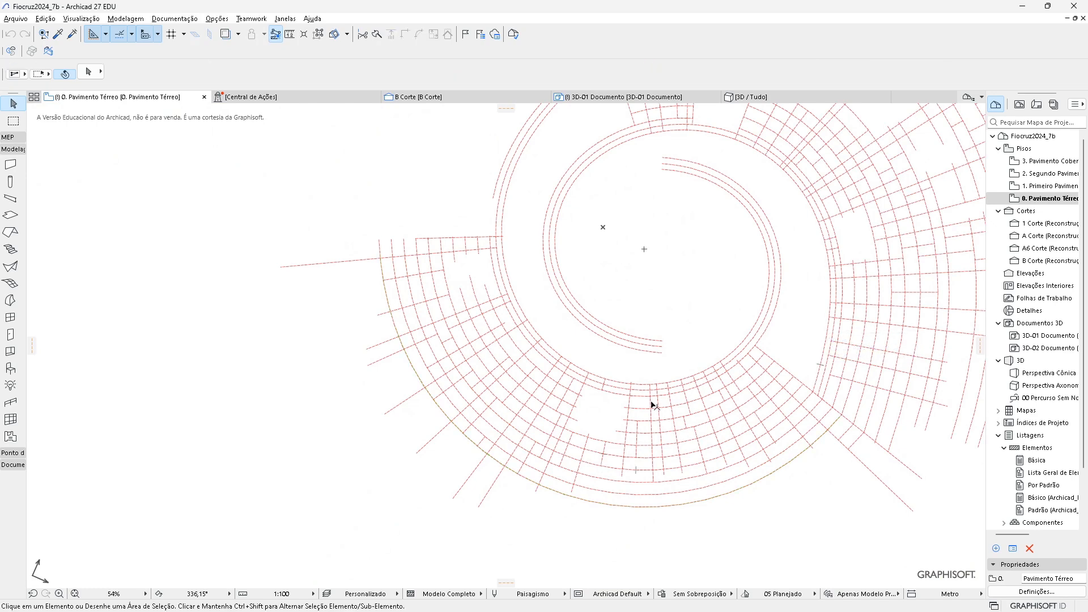
Step: Window-select the paving grid lines in the sector below and left of the inner spiral
middle_click_drag(653, 405, 617, 404)
middle_click_drag(620, 326, 697, 220)
scroll(487, 368, "up", 3)
middle_click_drag(479, 358, 493, 472)
scroll(338, 216, "down", 2)
left_click(323, 171)
scroll(310, 157, "down", 1)
left_click_drag(310, 156, 788, 488)
left_click(788, 488)
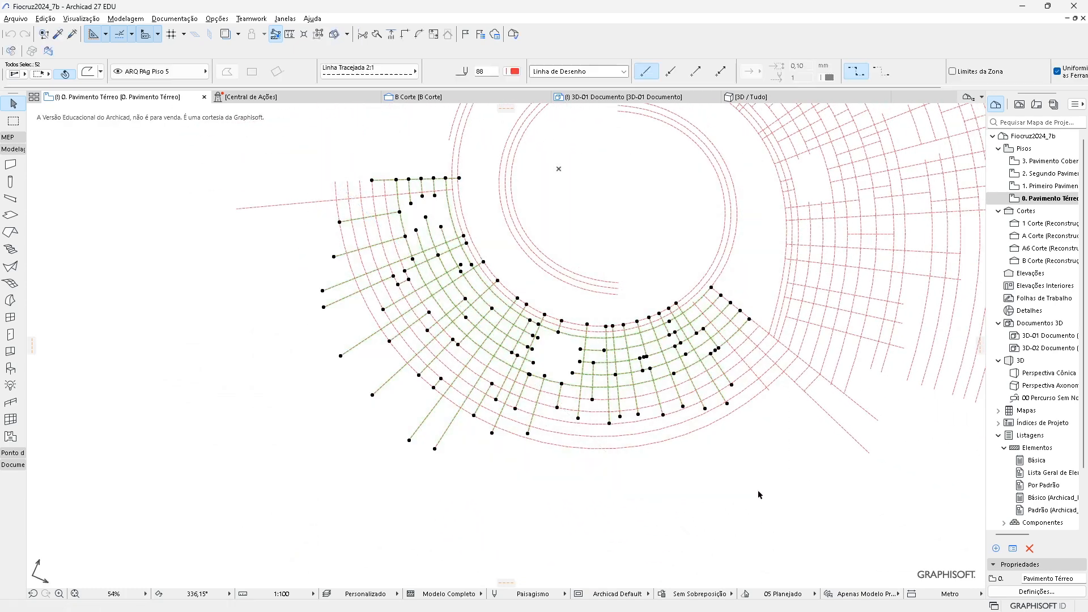
Step: Add the sector's missing outer arcs, inner spiral curve and remaining radial lines to the selection, and copy all selected elements
left_click(592, 436, "shift")
left_click(587, 450, "shift")
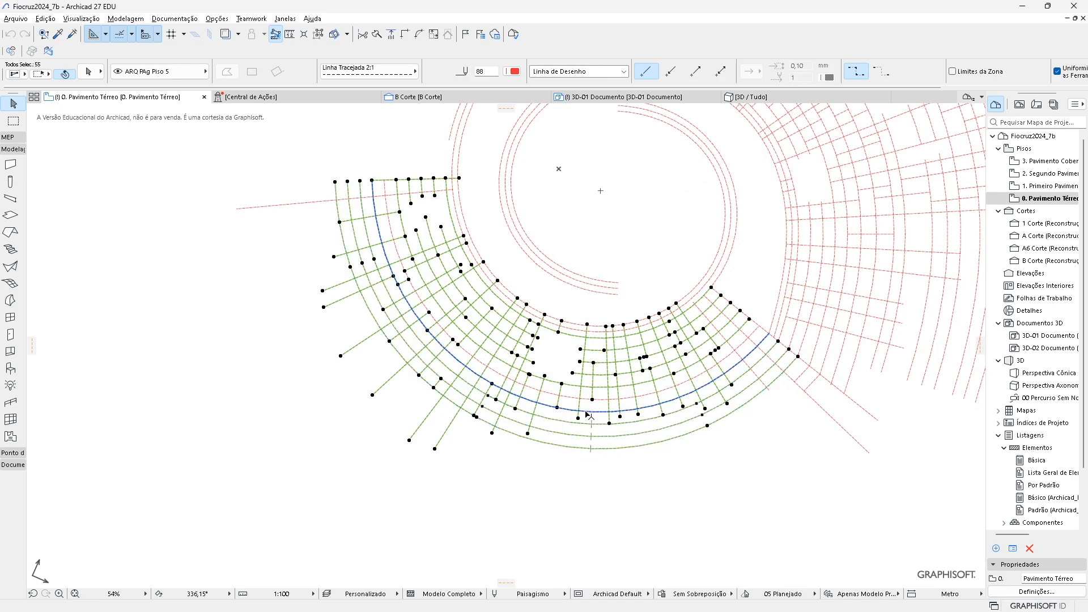
left_click(587, 412, "shift")
scroll(445, 220, "up", 3)
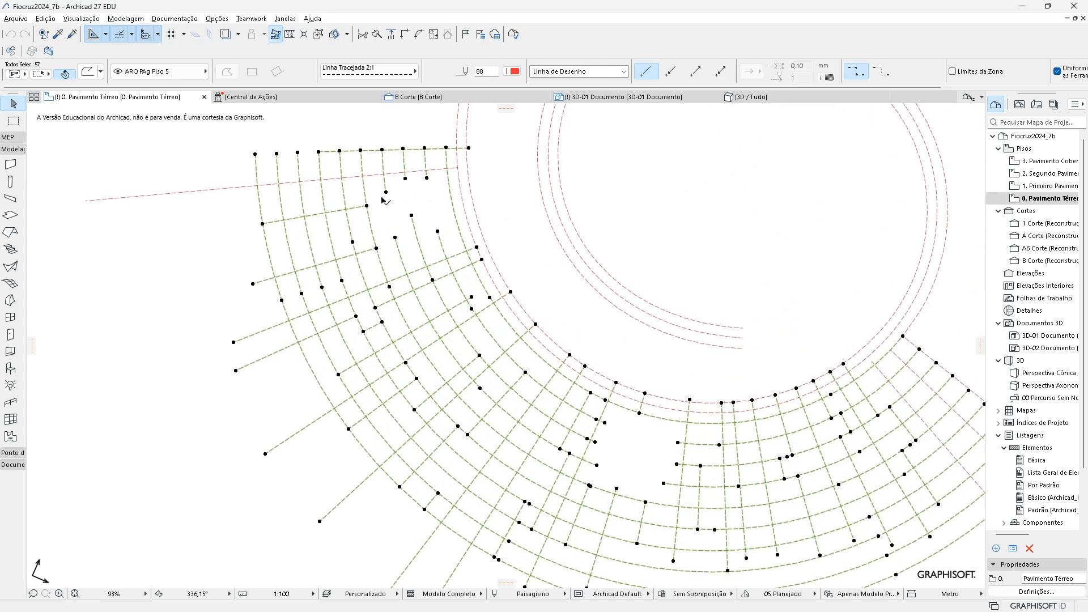
left_click(369, 176, "shift")
left_click(772, 403, "shift")
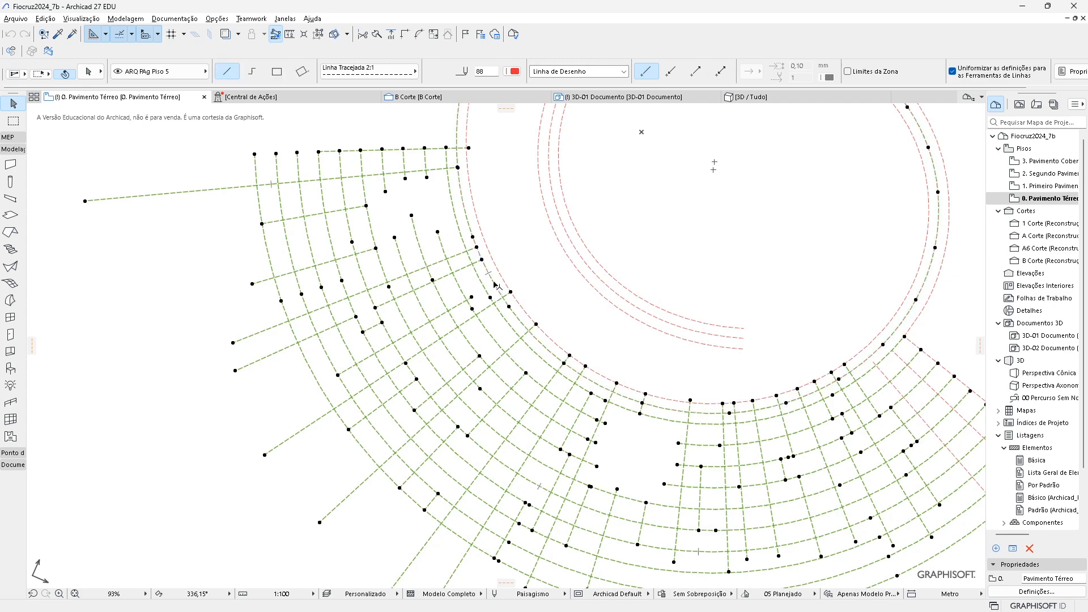
scroll(772, 409, "down", 2)
scroll(771, 408, "down", 1)
left_click(792, 437, "shift")
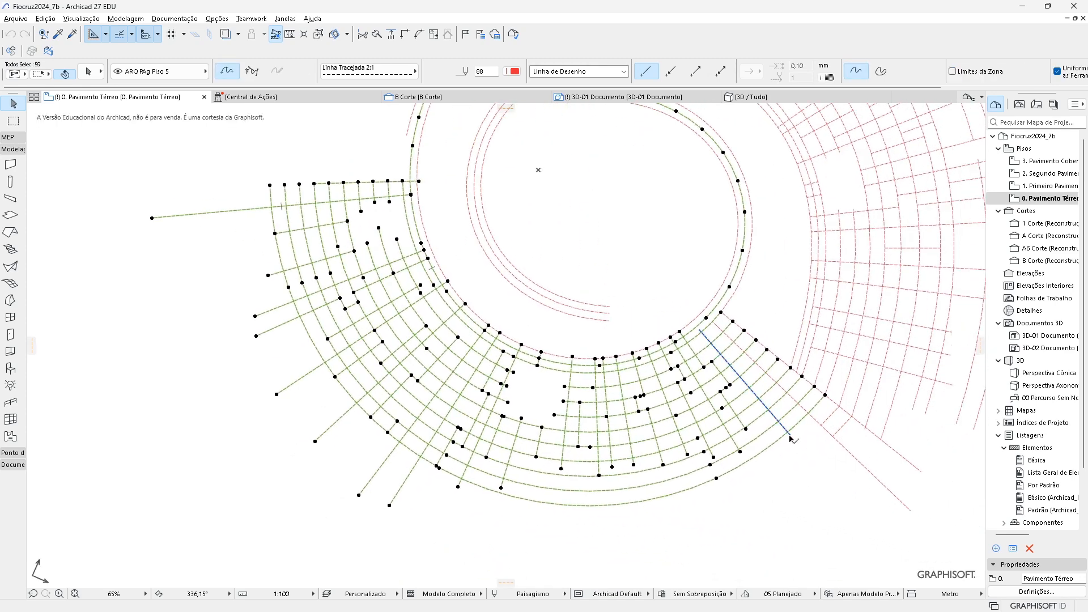
left_click(838, 441, "shift")
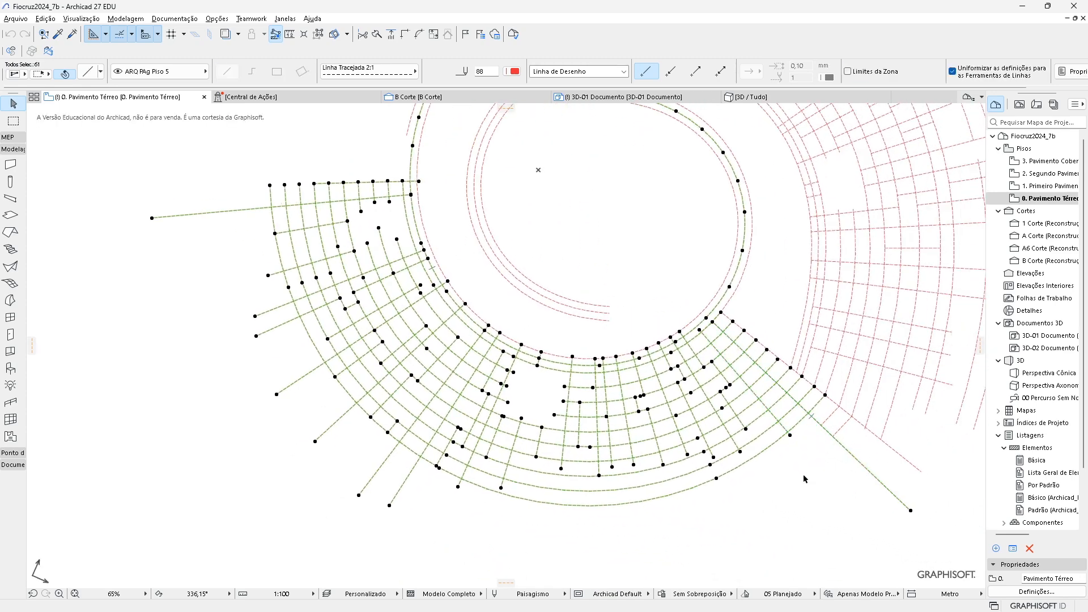
left_click(47, 19)
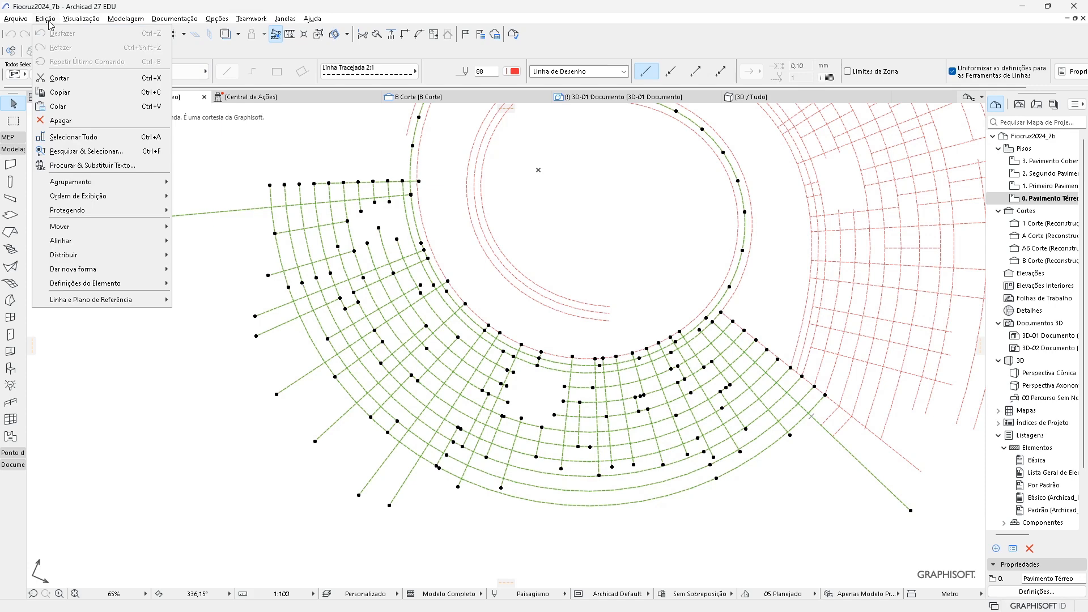
left_click(68, 93)
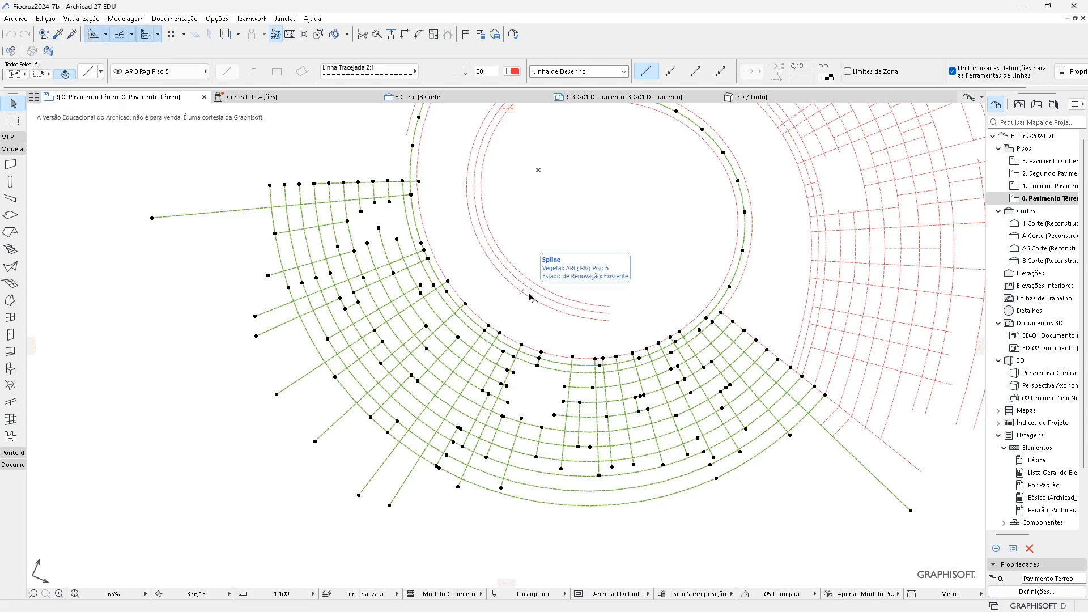
Step: Switch to the aula2 project and paste the copied paving grid lines at their original location, zoomed to the pasted elements
key("alt+Tab")
key("alt+Tab")
scroll(544, 318, "down", 5)
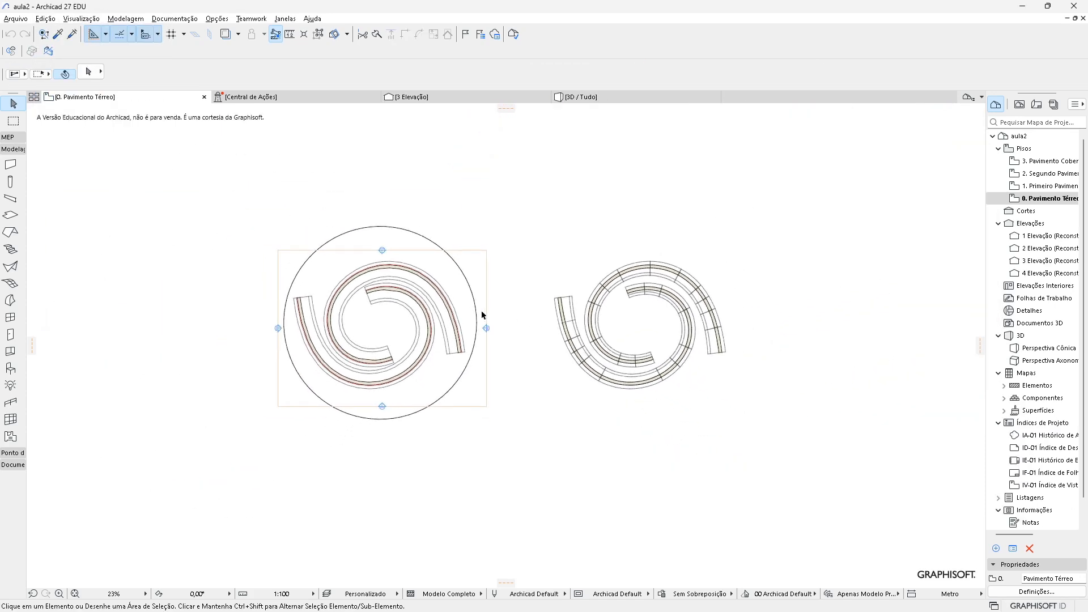
left_click(45, 19)
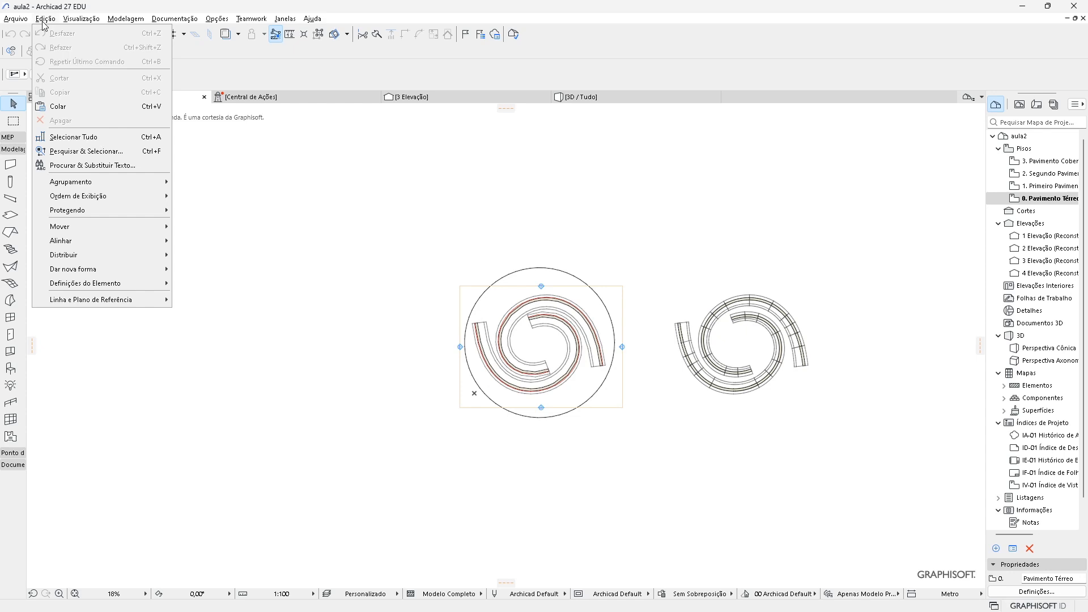
left_click(67, 106)
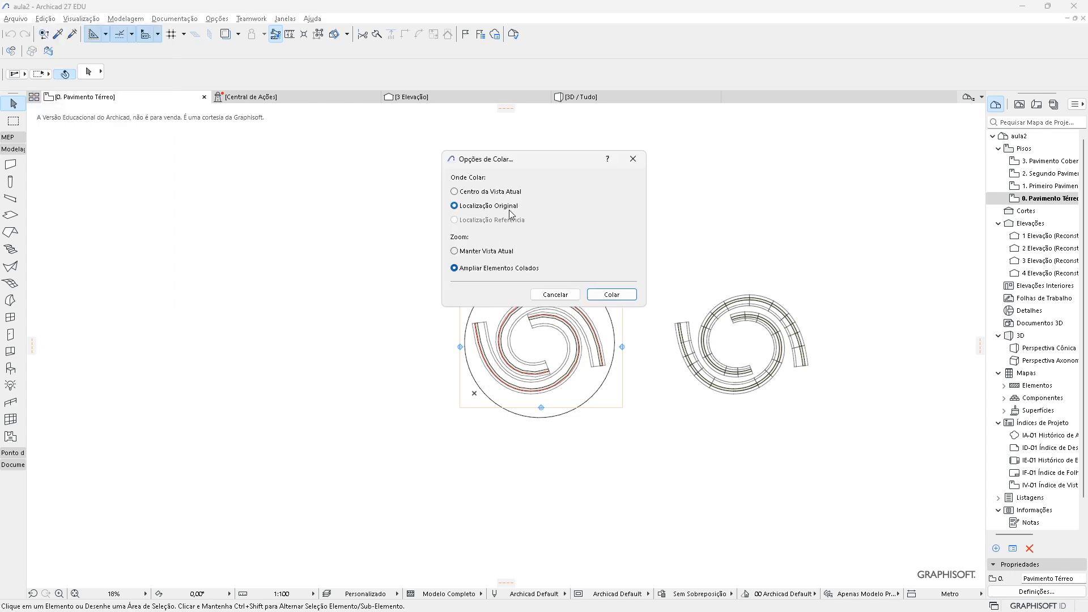
left_click(613, 295)
scroll(623, 317, "down", 8)
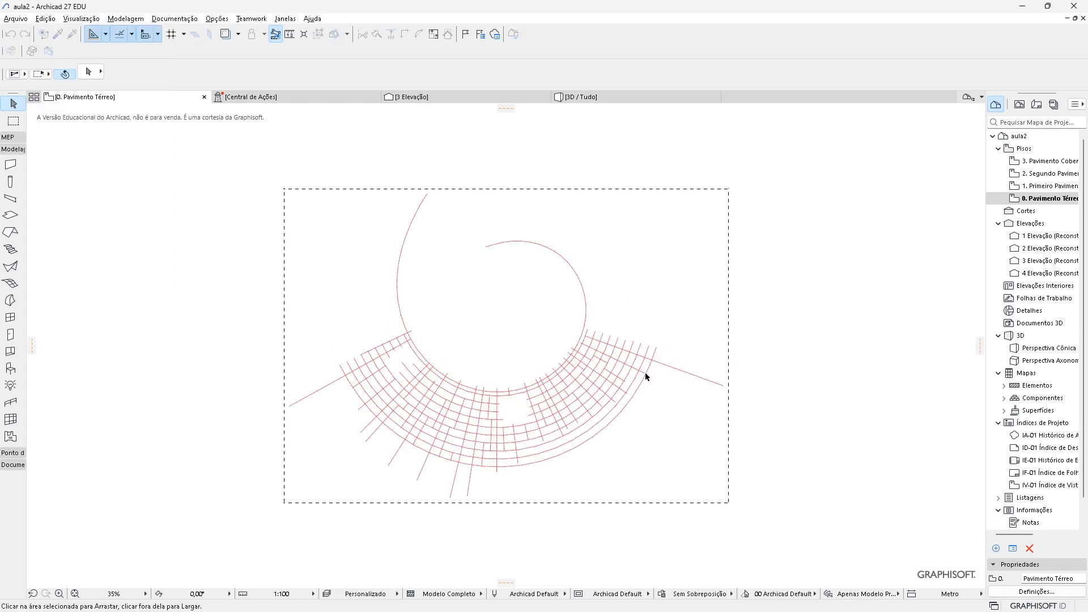
scroll(687, 402, "down", 4)
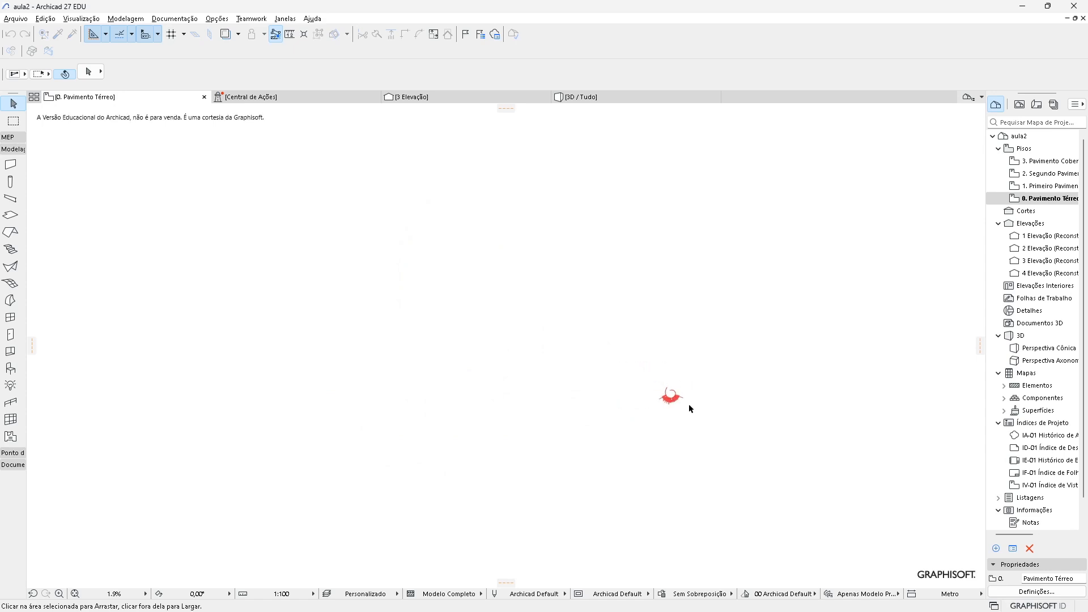
middle_click_drag(719, 407, 610, 392)
left_click(592, 398)
Step: Window-select all the pasted paving grid lines
scroll(623, 406, "down", 3)
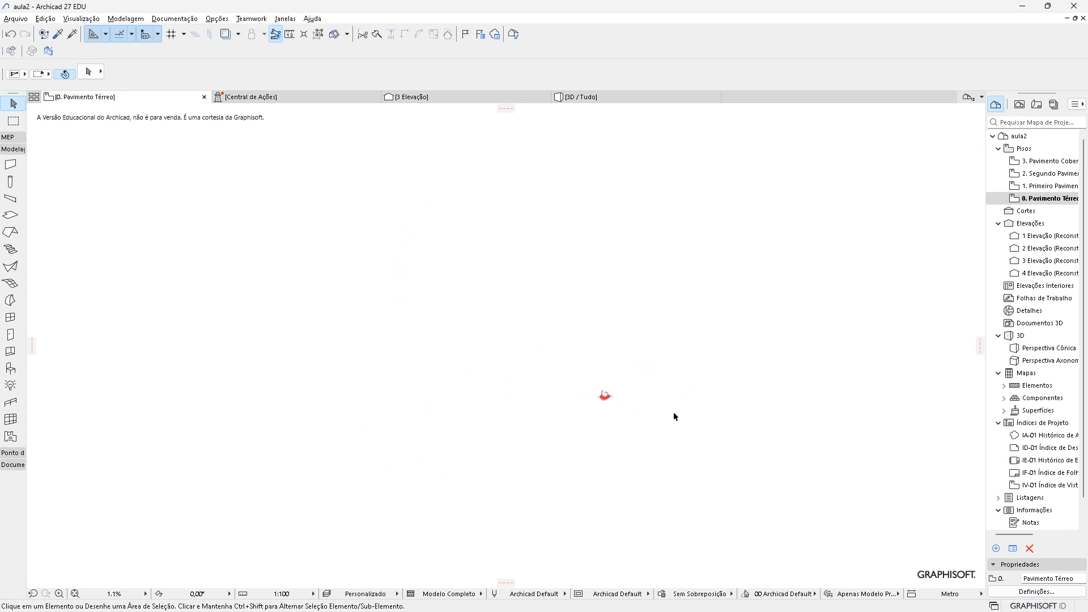
middle_click_drag(674, 416, 437, 410)
left_click_drag(311, 338, 440, 447)
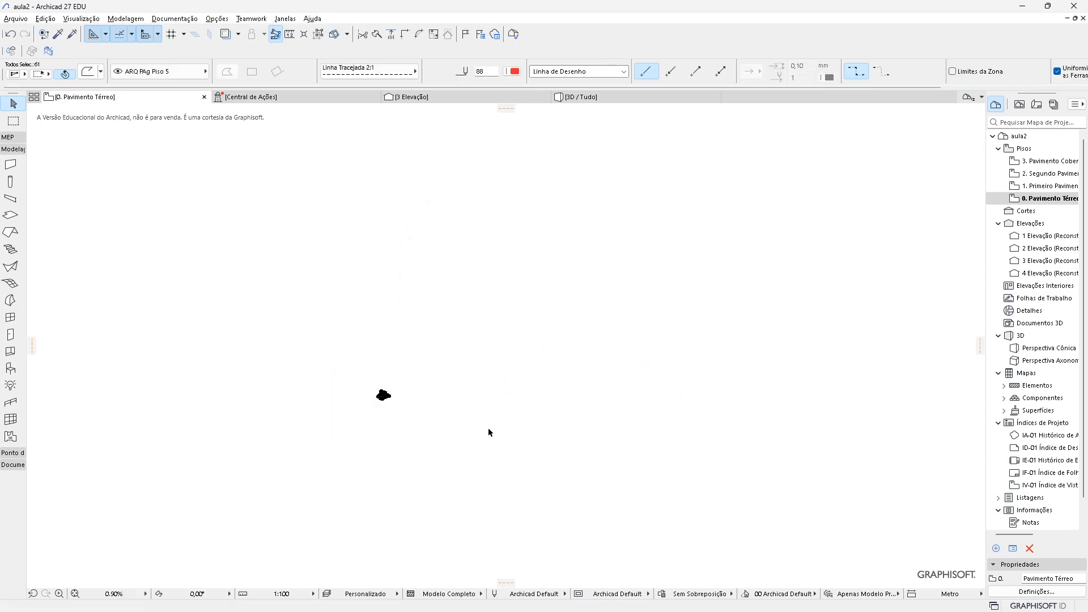
key("ctrl+d")
left_click(381, 396)
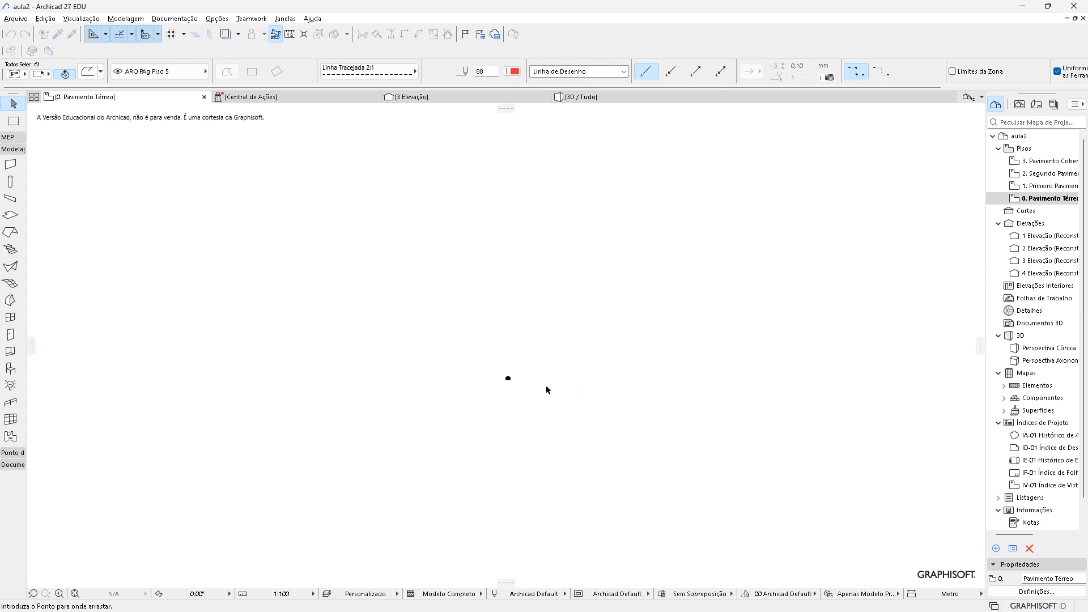
middle_click_drag(544, 380, 374, 425)
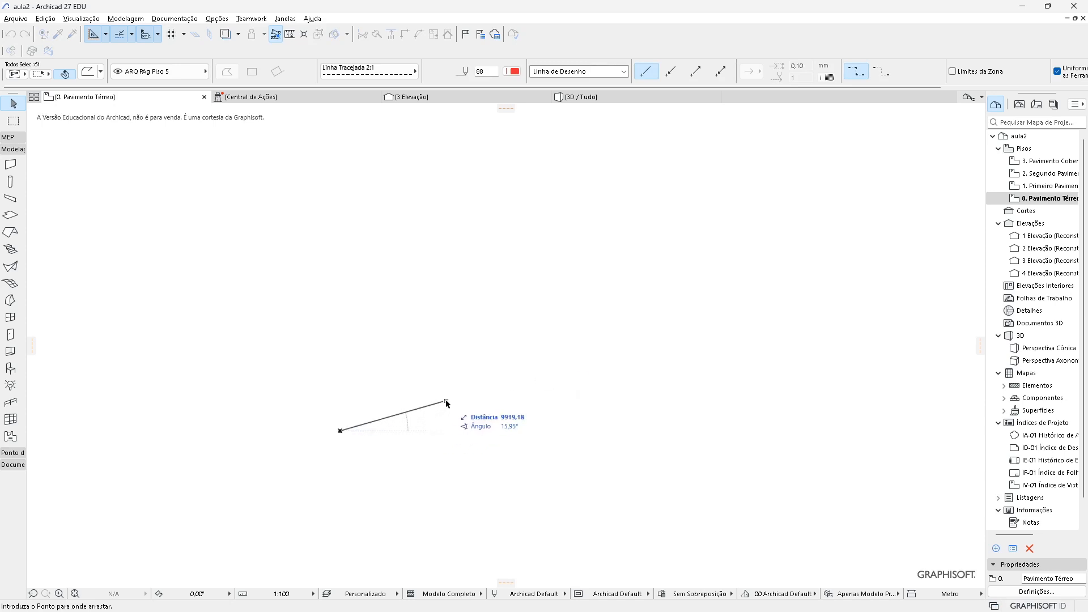
key("Escape")
Step: Move the selected grid lines from their distant location to the spiral layouts, and fit the whole drawing in view
middle_click(477, 421)
middle_click(477, 421)
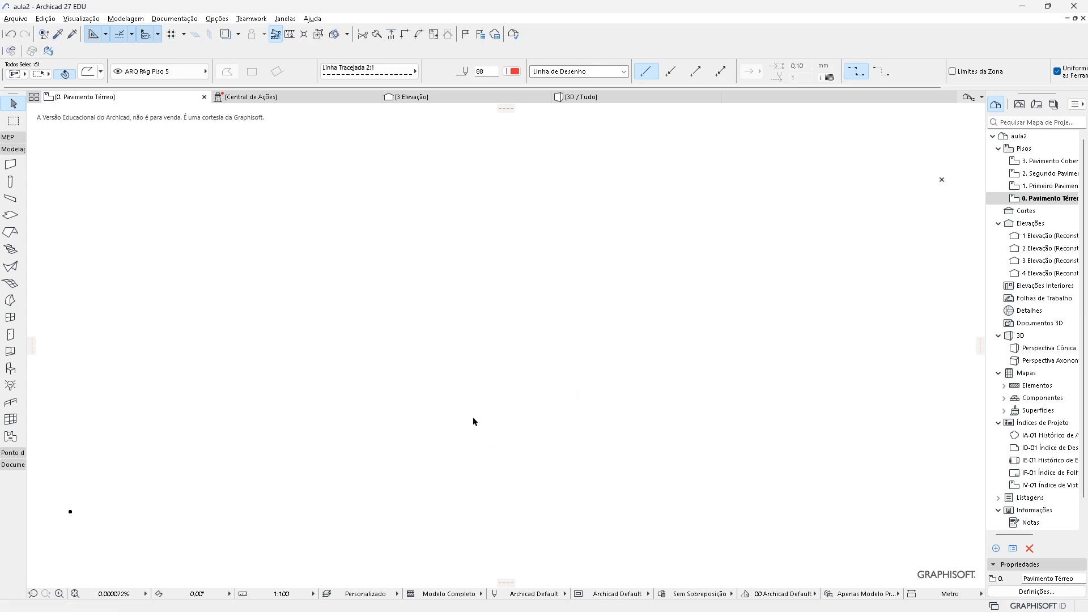
key("ctrl+d")
left_click(70, 512)
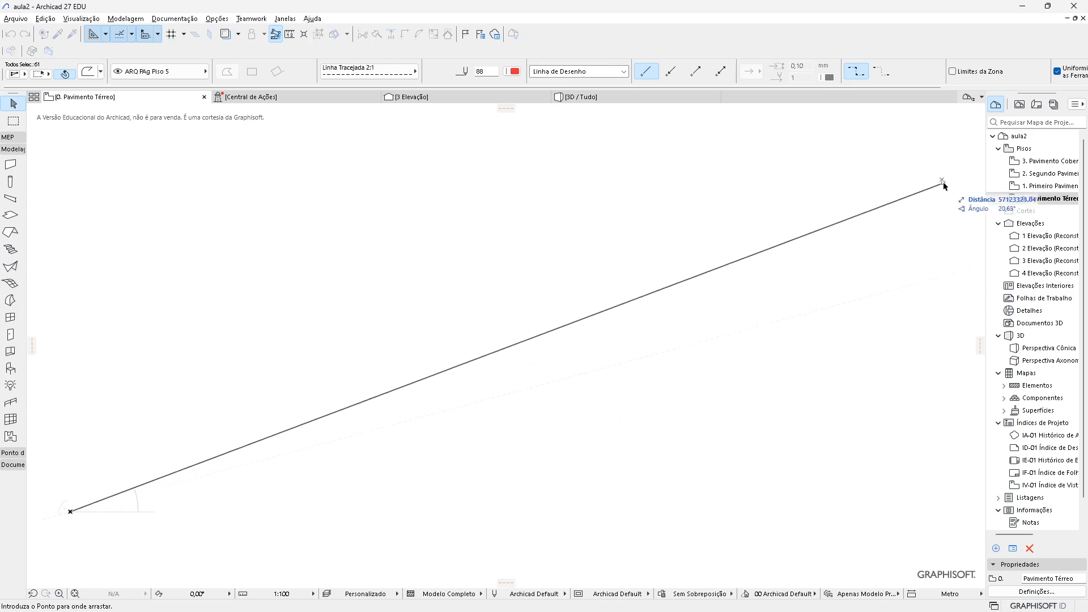
left_click(943, 180)
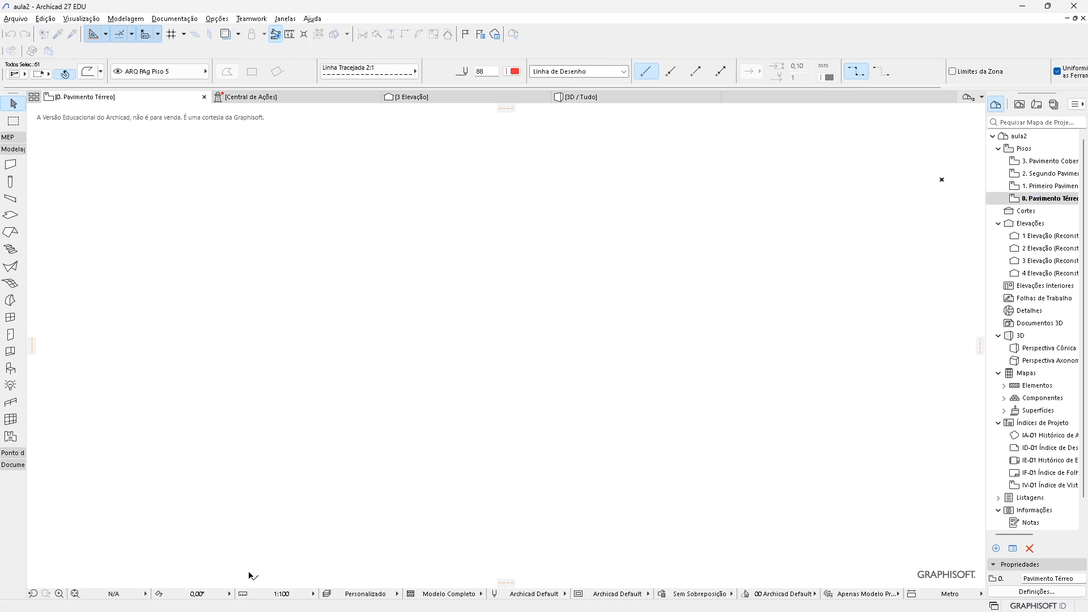
left_click(75, 593)
Step: Move the selected grid so the free end of its inner curve lands on the outer corner of the spiral wall's inner end
scroll(443, 404, "up", 5)
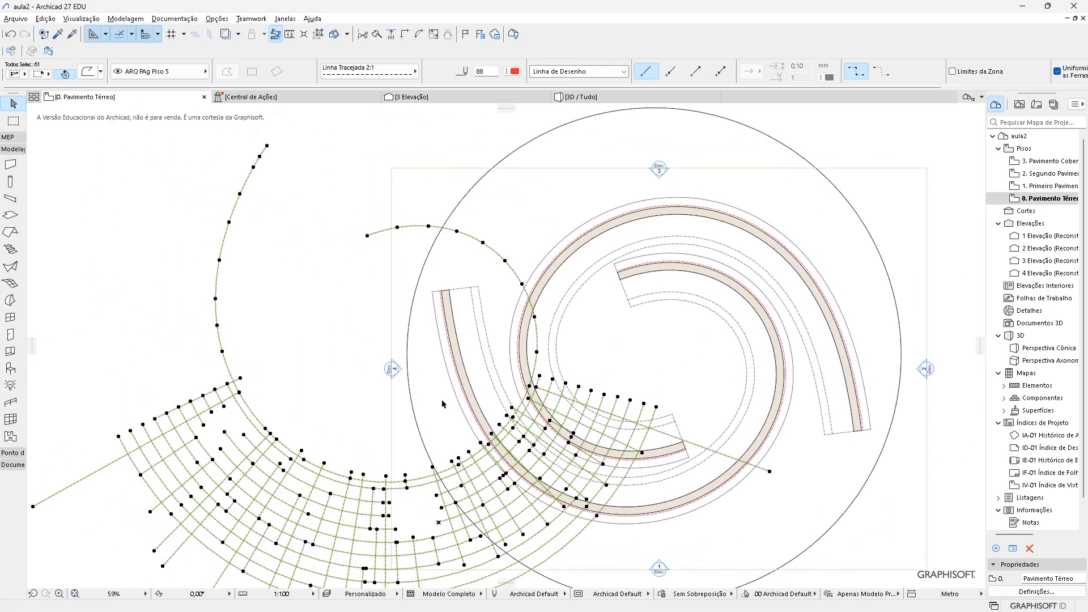
middle_click_drag(442, 400, 443, 442)
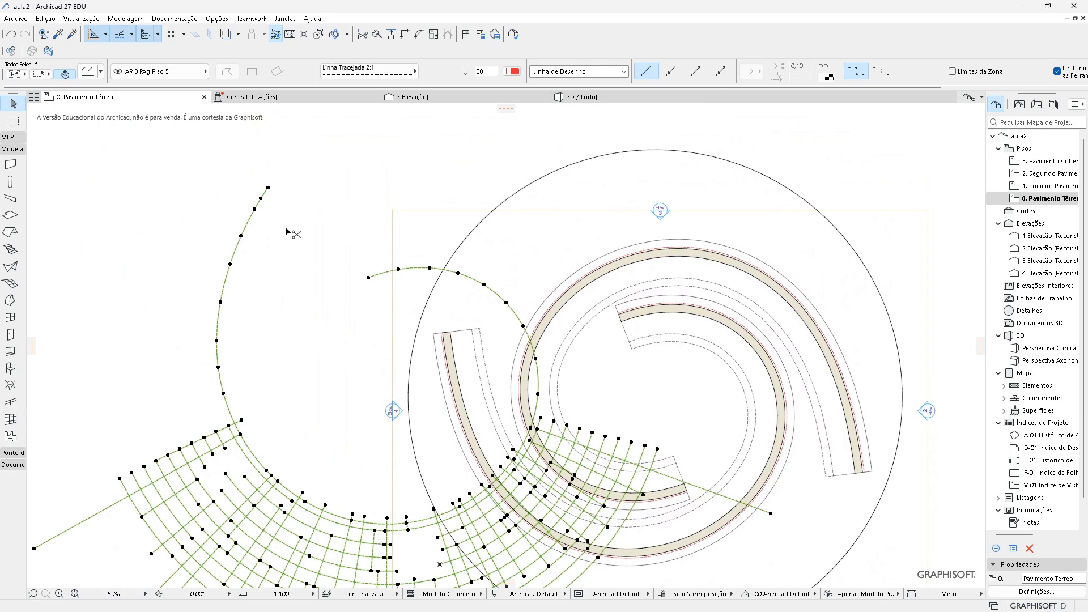
key("ctrl+d")
left_click(368, 278)
scroll(661, 346, "up", 3)
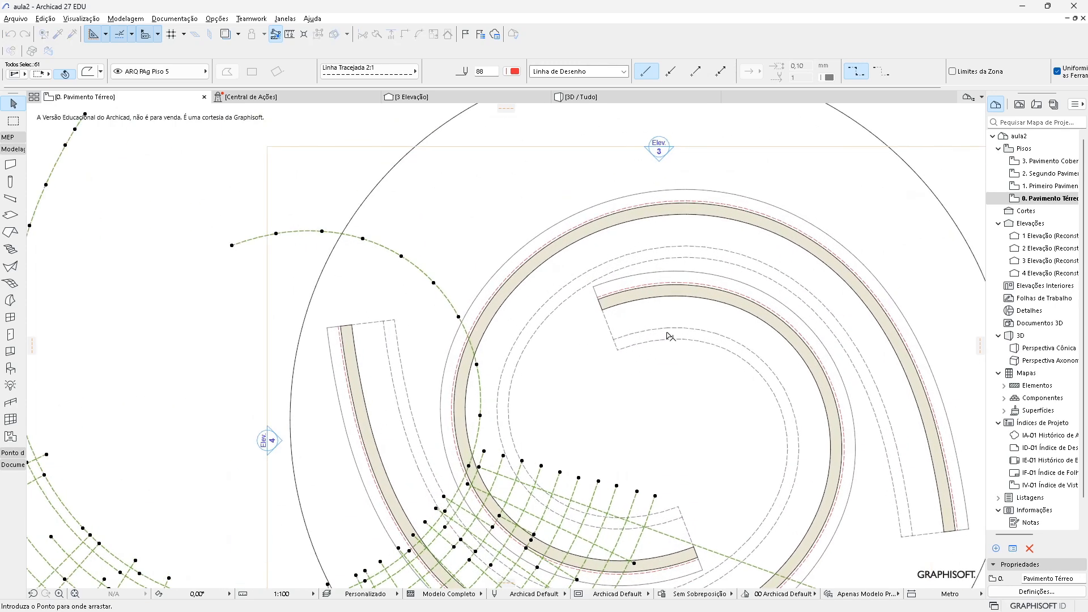
left_click(589, 293)
scroll(592, 298, "down", 3)
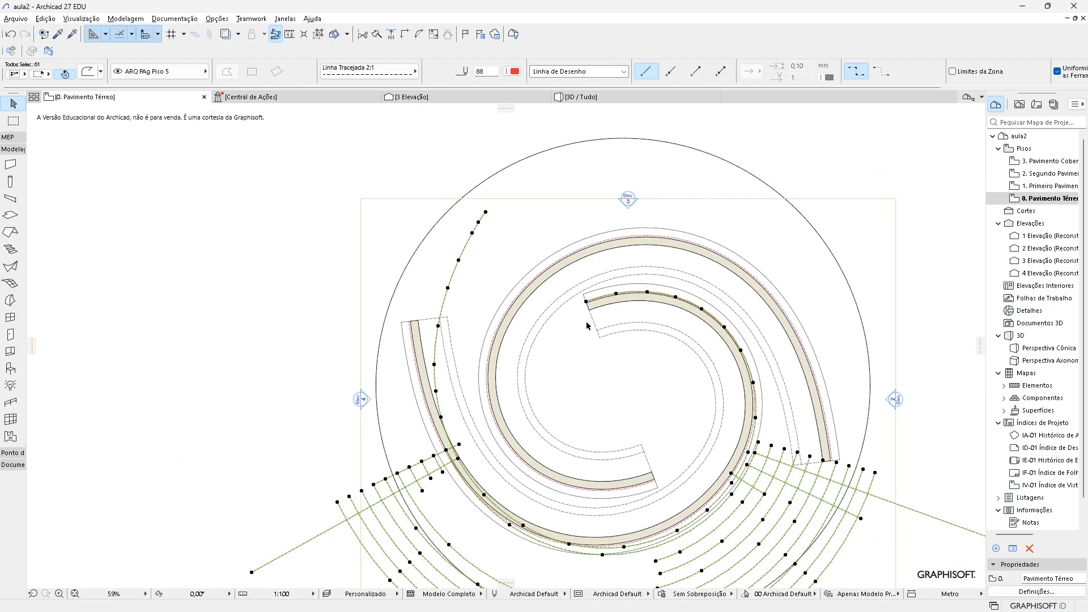
middle_click_drag(612, 398, 584, 279)
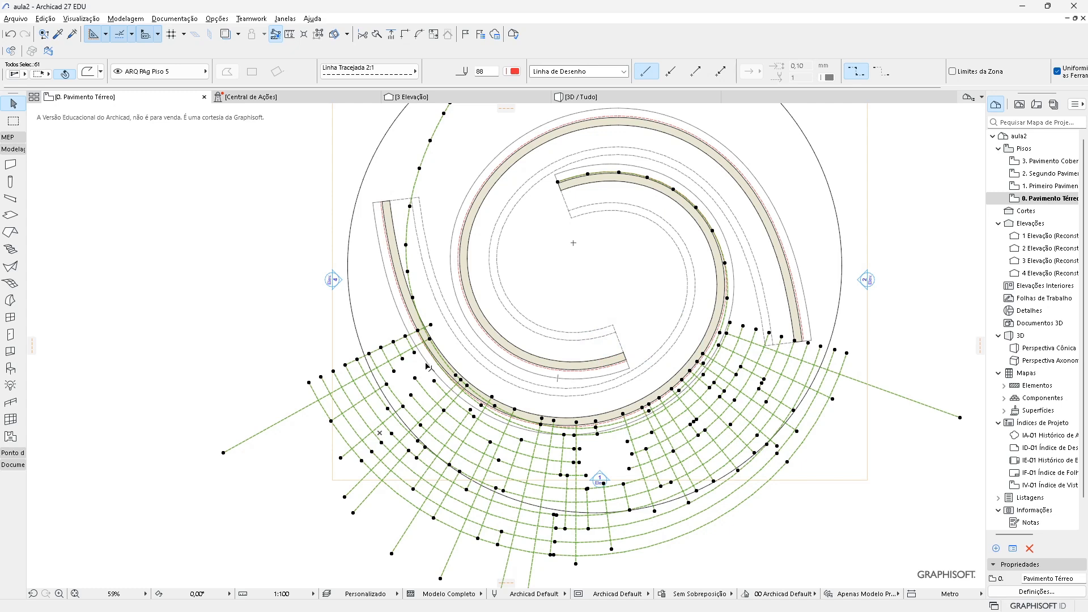
Step: Clear the selection and delete the pasted dashed spline that runs along the spiral wall
middle_click_drag(443, 339, 450, 404)
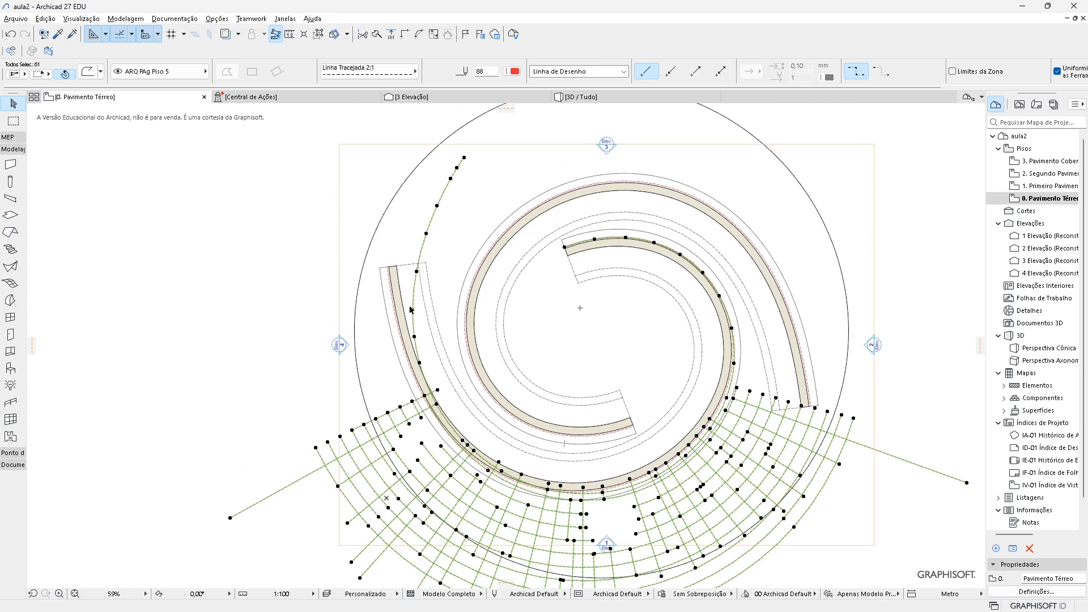
left_click(240, 227)
left_click(428, 231)
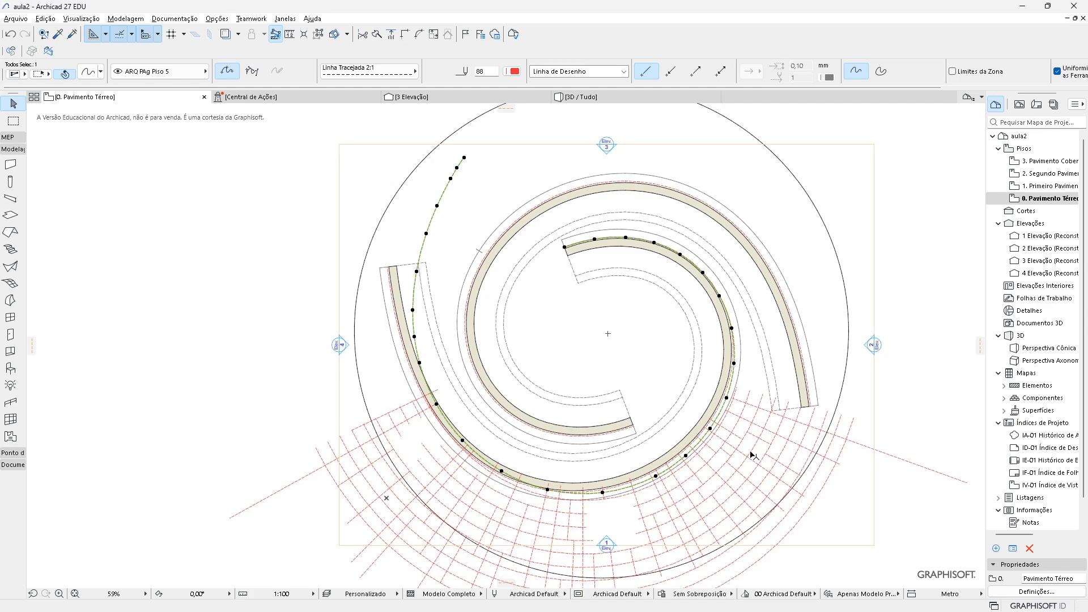
key("Escape")
Step: Delete the large continuous-line circle surrounding the spiral walls
middle_click_drag(756, 449, 729, 338)
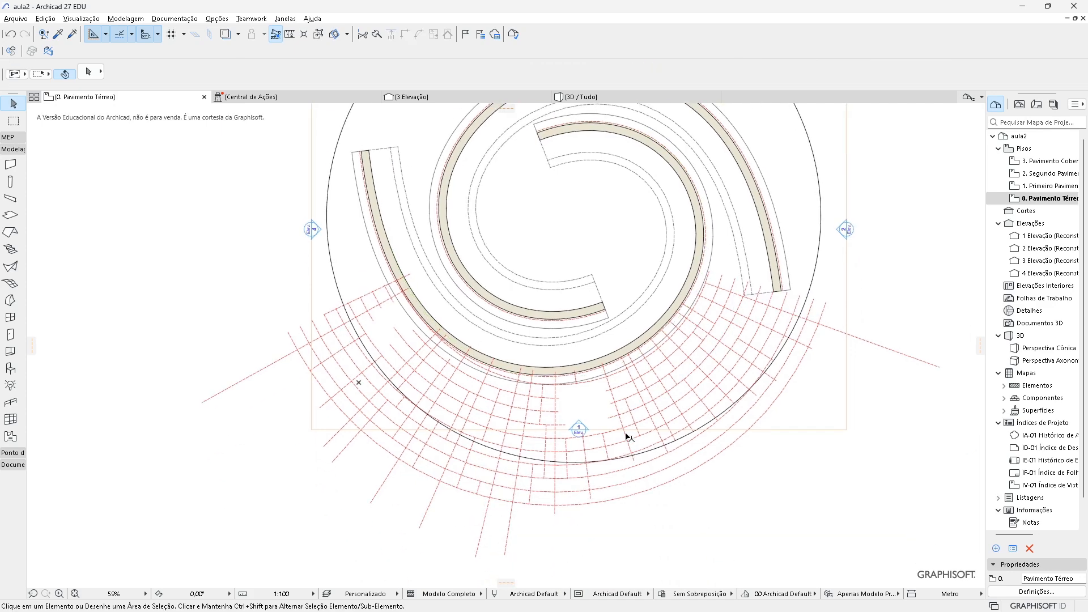
middle_click_drag(516, 399, 560, 466)
left_click(375, 332)
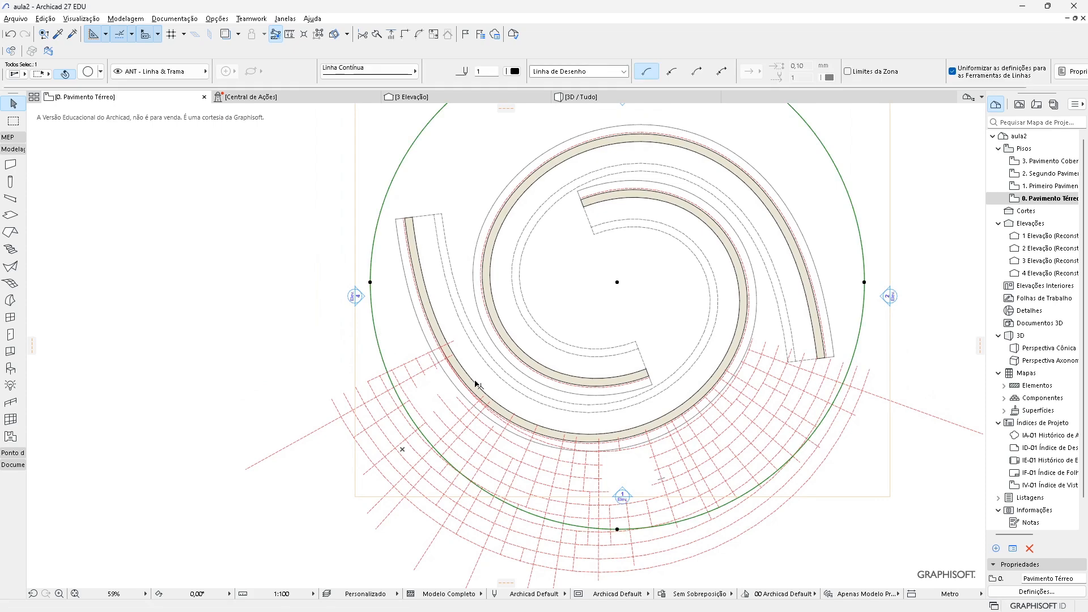
key("Delete")
Step: Examine how the paving grid lines meet the outer spiral wall and its offset edges, checking the wall's group by selecting it
middle_click_drag(506, 430, 508, 381)
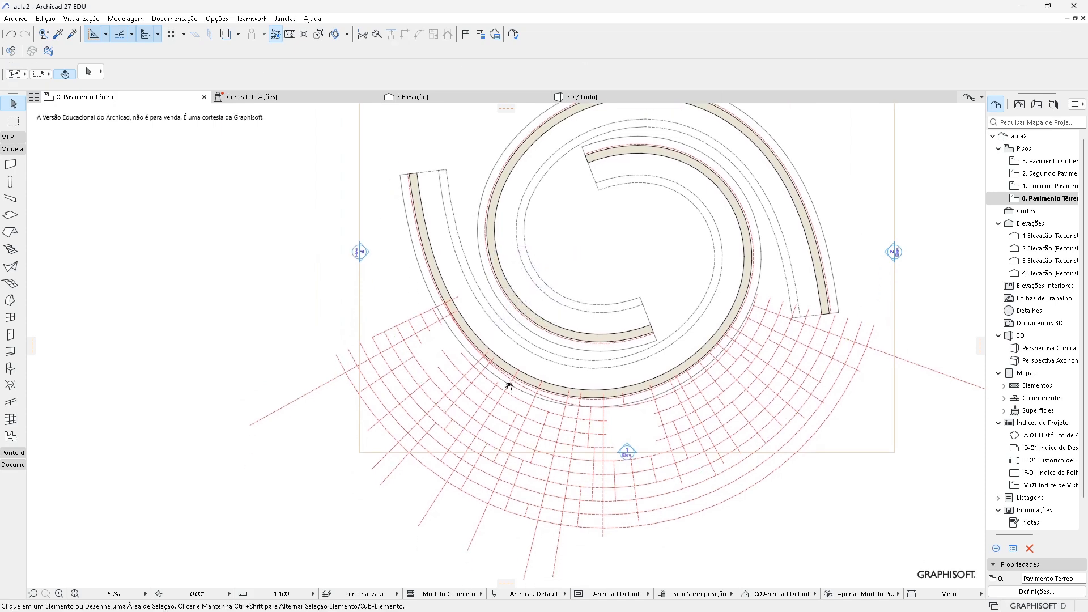
scroll(492, 443, "up", 3)
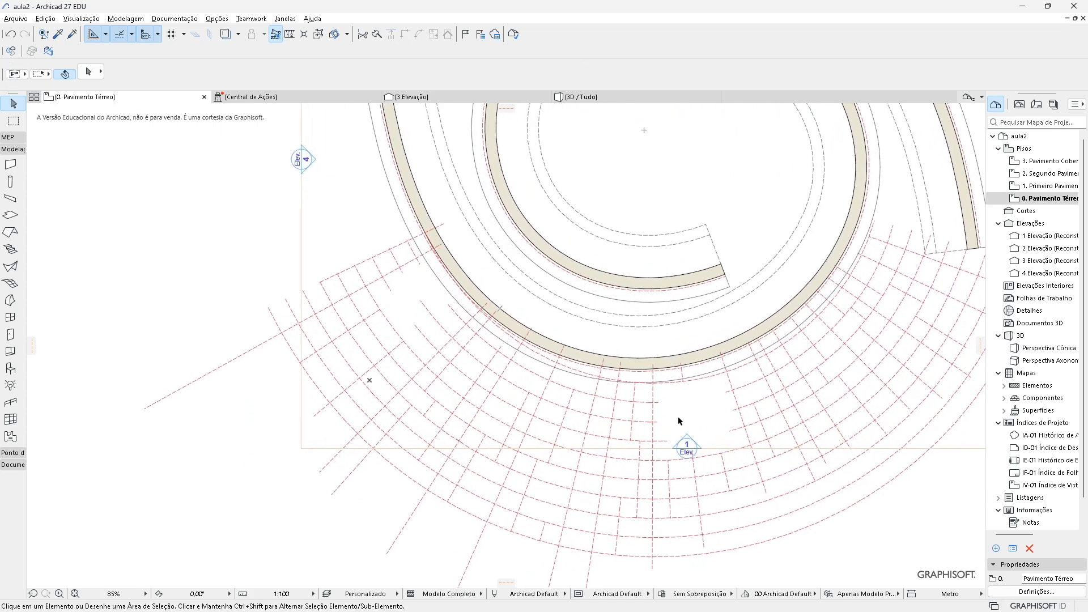
middle_click_drag(617, 460, 583, 434)
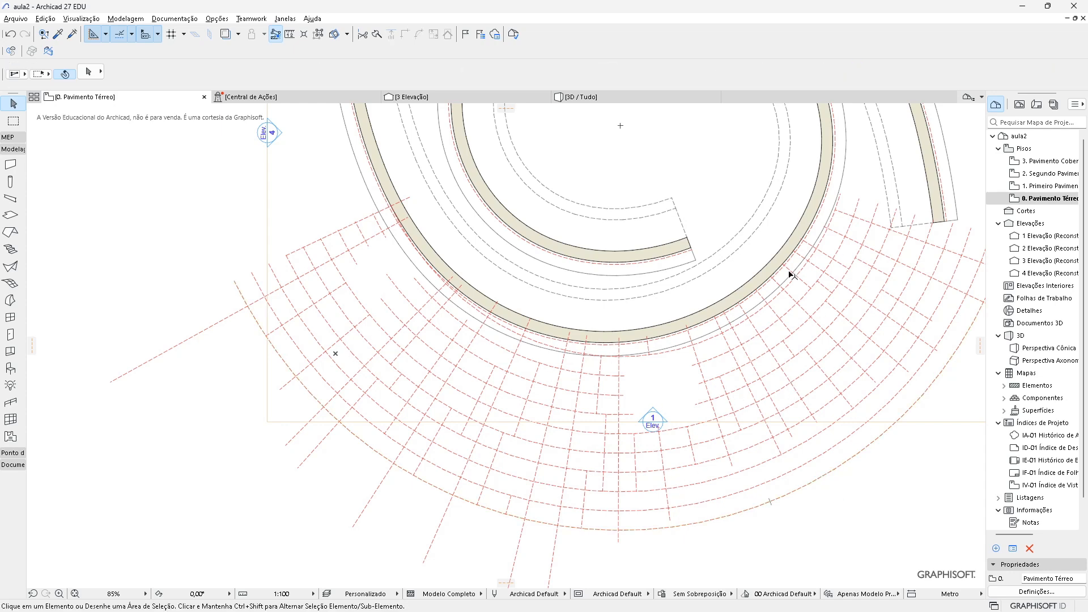
scroll(733, 274, "up", 2)
middle_click_drag(838, 328, 608, 201)
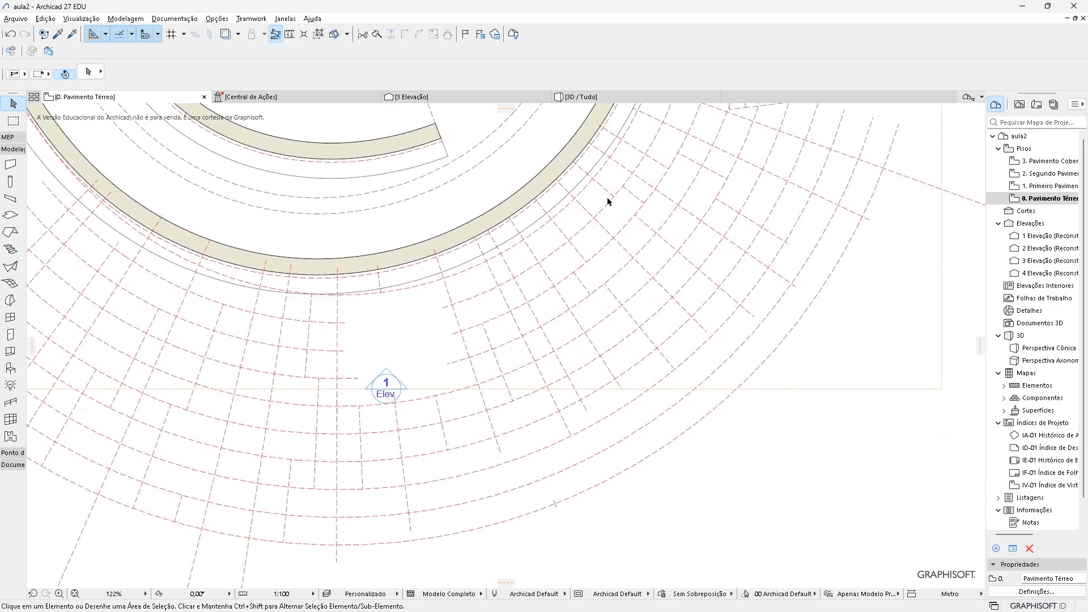
scroll(706, 316, "down", 2)
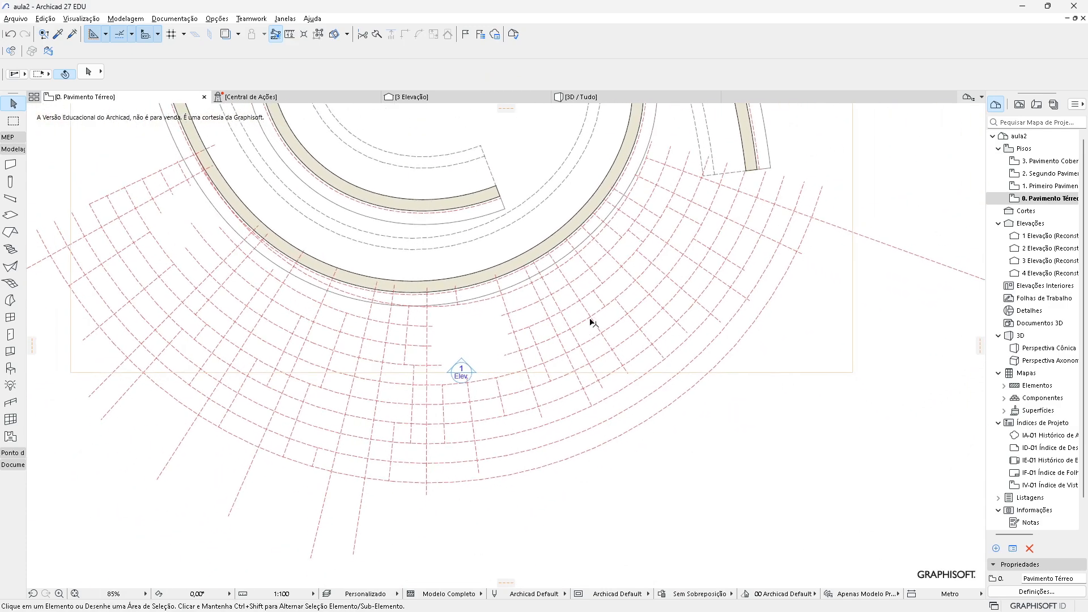
middle_click_drag(325, 250, 552, 326)
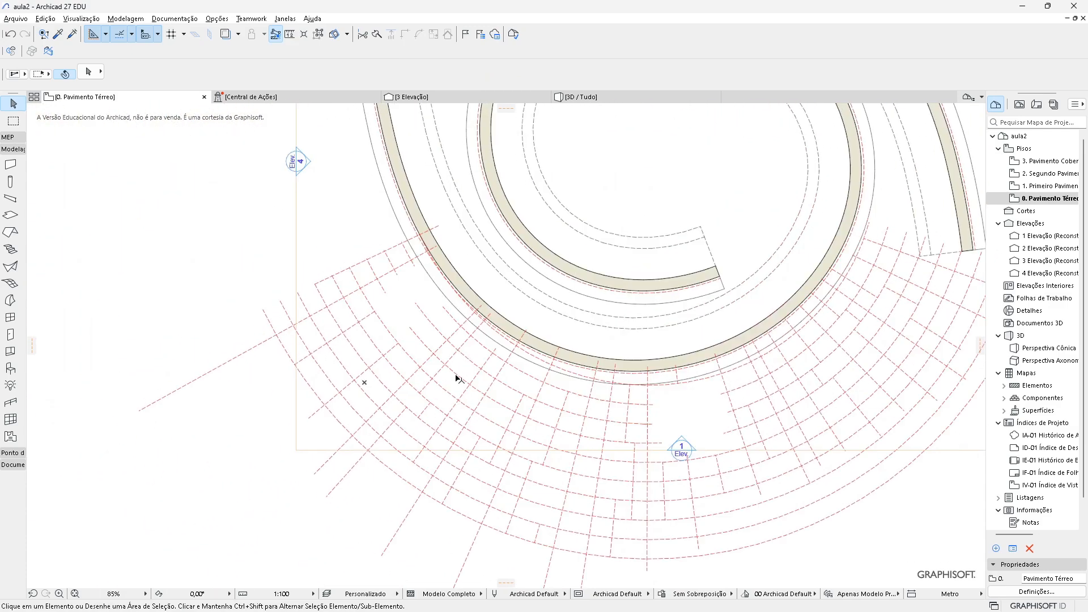
scroll(536, 358, "up", 2)
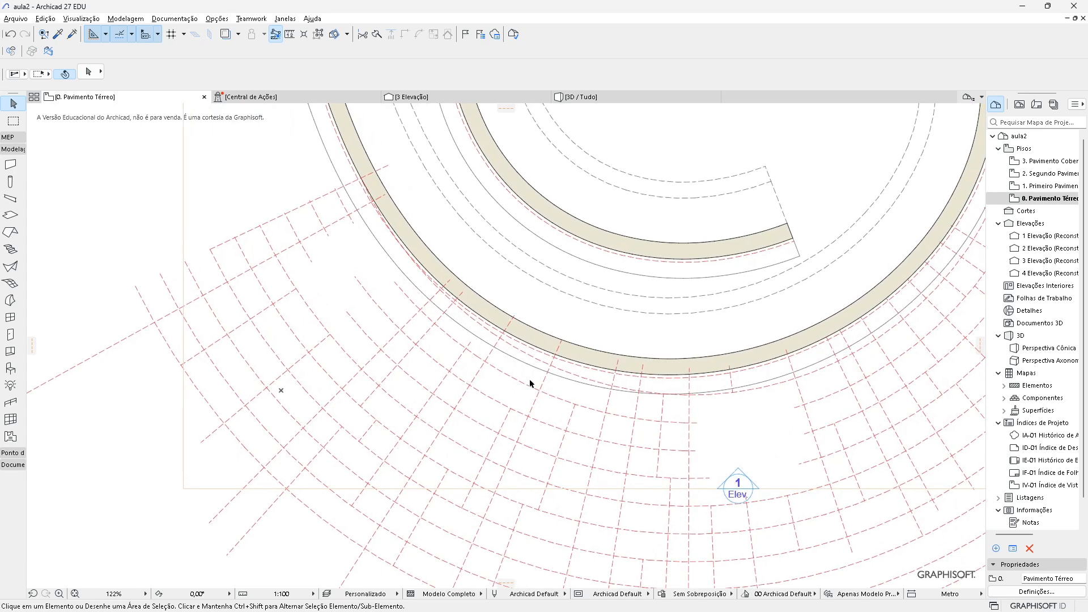
left_click(541, 358)
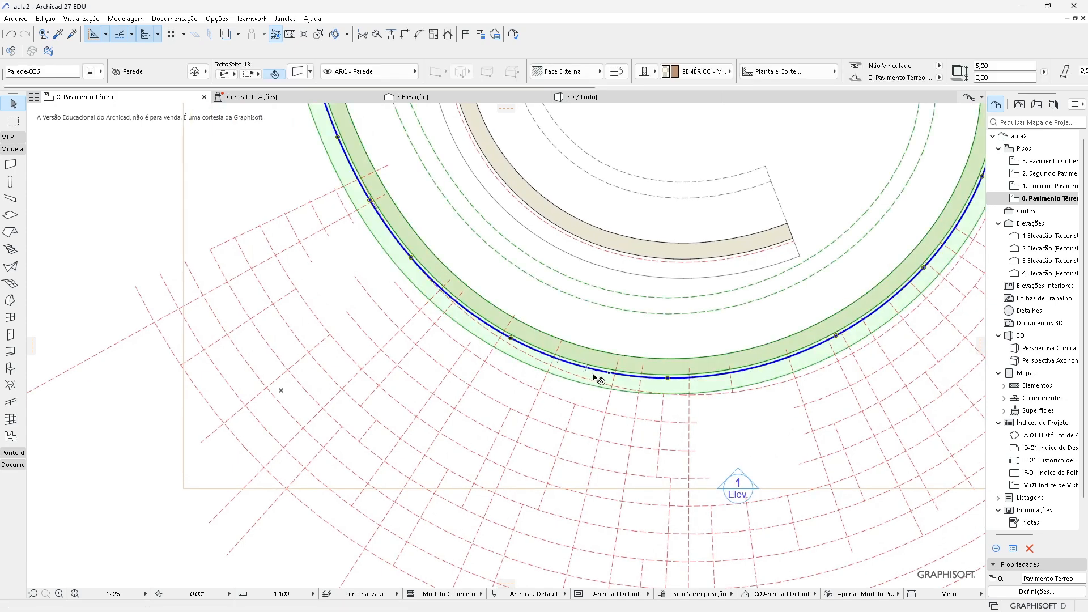
key("Escape")
left_click(599, 376)
key("Escape")
scroll(568, 418, "down", 3)
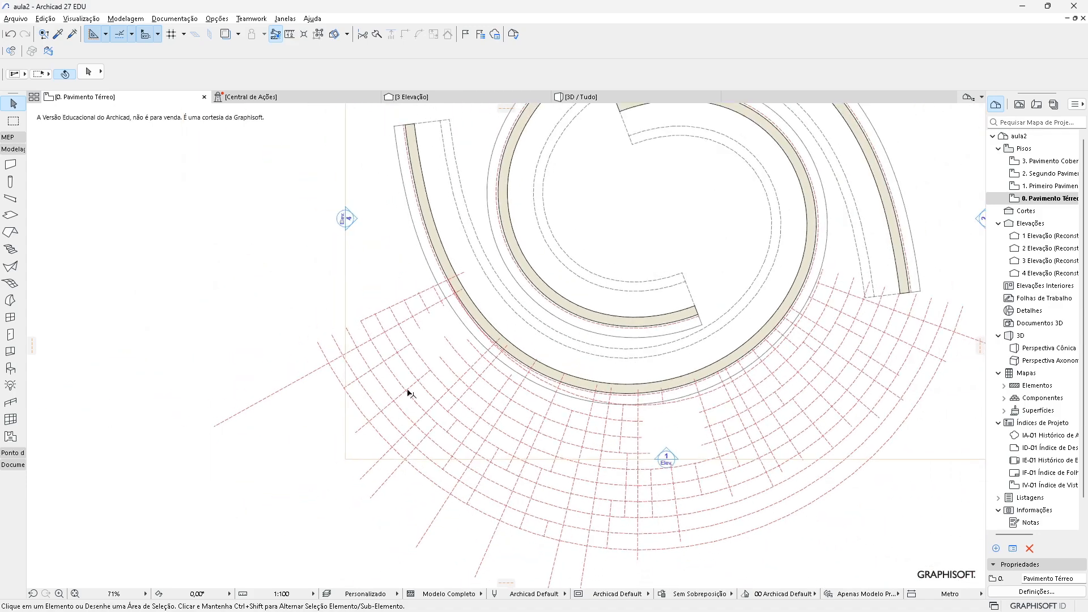
Step: Create a slab with the Magic Wand in a closed cell on the paving grid's outer edge, and select that slab
left_click(11, 216)
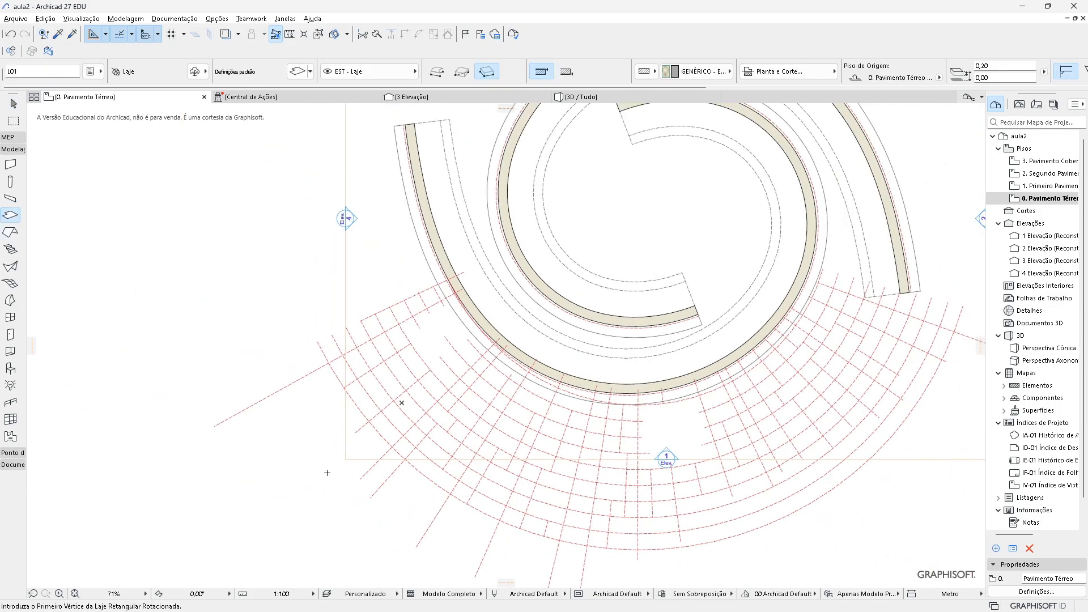
scroll(328, 408, "up", 8)
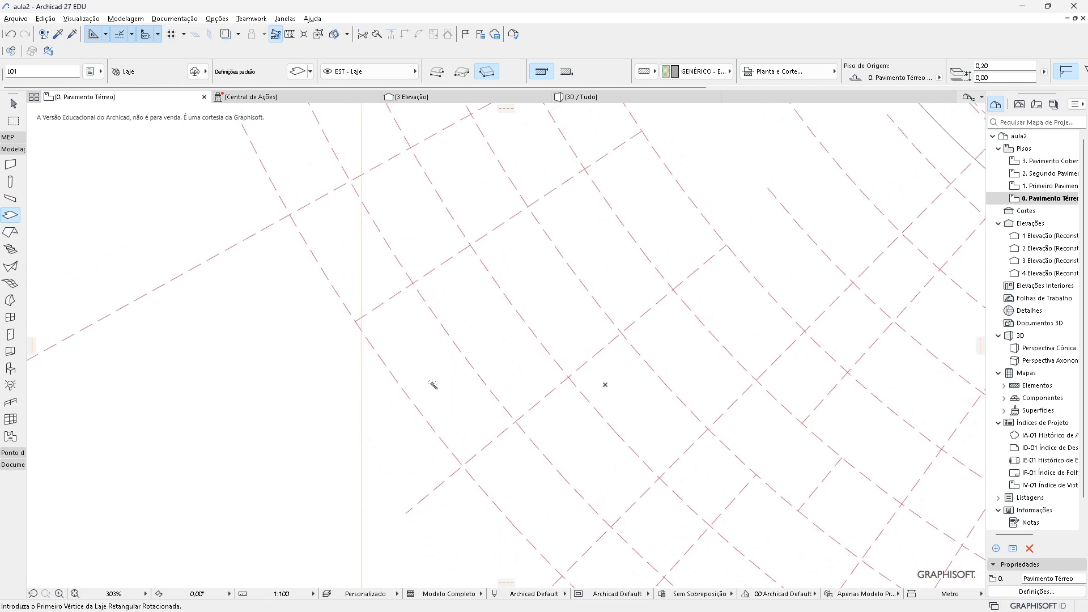
left_click(433, 385)
left_click(491, 396, "shift")
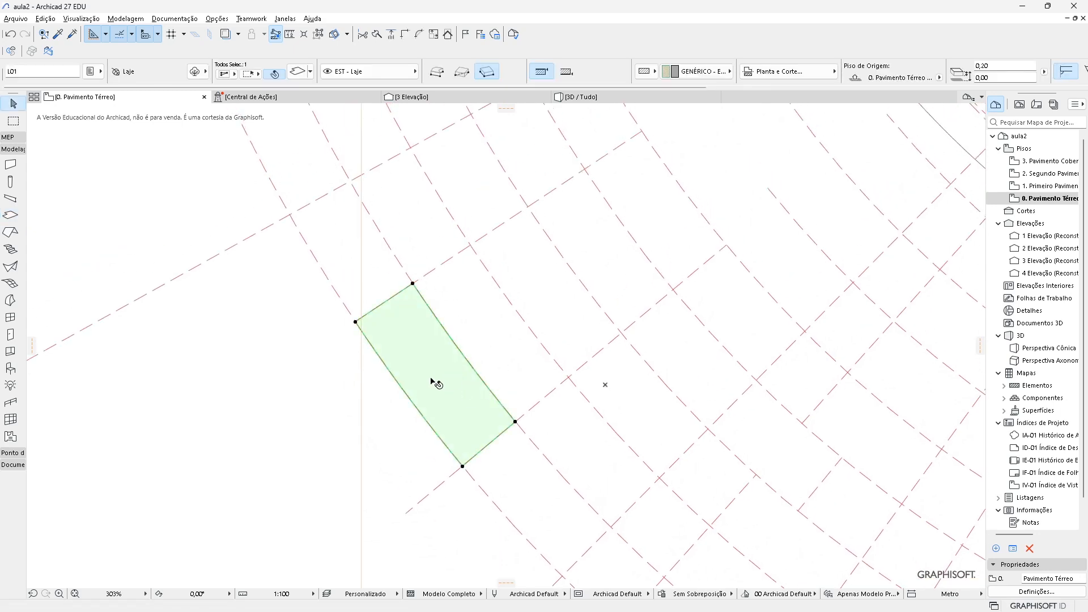
Step: Give the selected slab a light tinted cover fill in its floor plan display settings and clear the selection
left_click(790, 72)
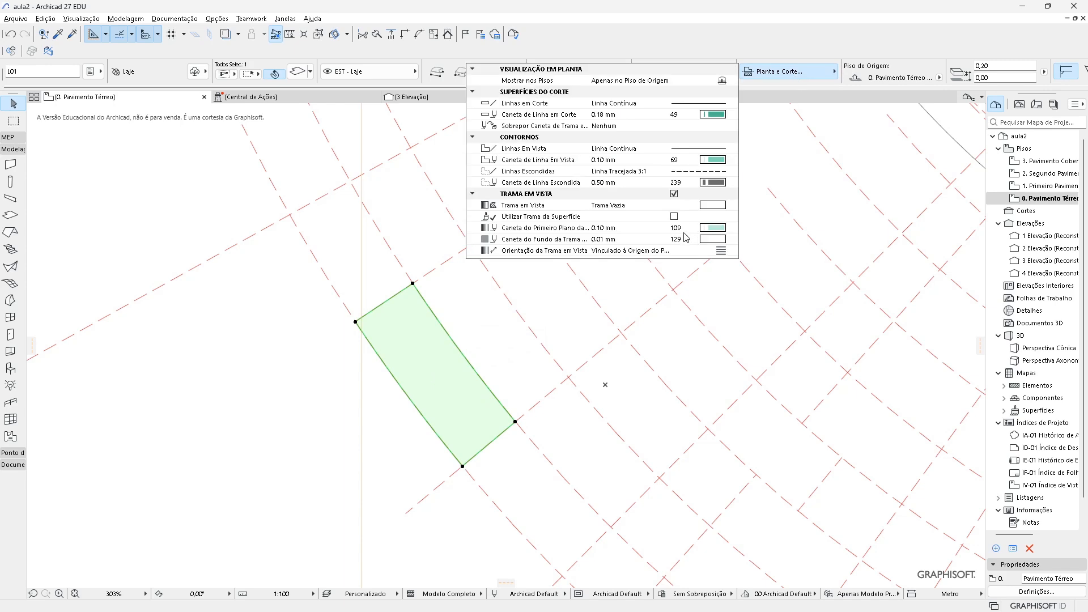
left_click(732, 205)
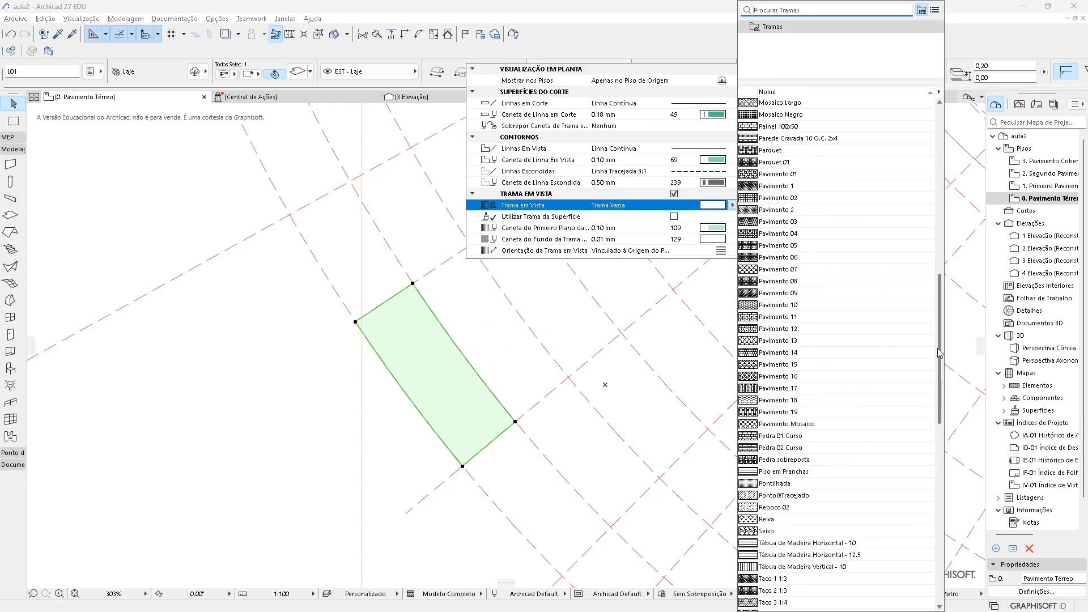
left_click_drag(941, 358, 941, 191)
left_click(786, 113)
left_click(280, 449)
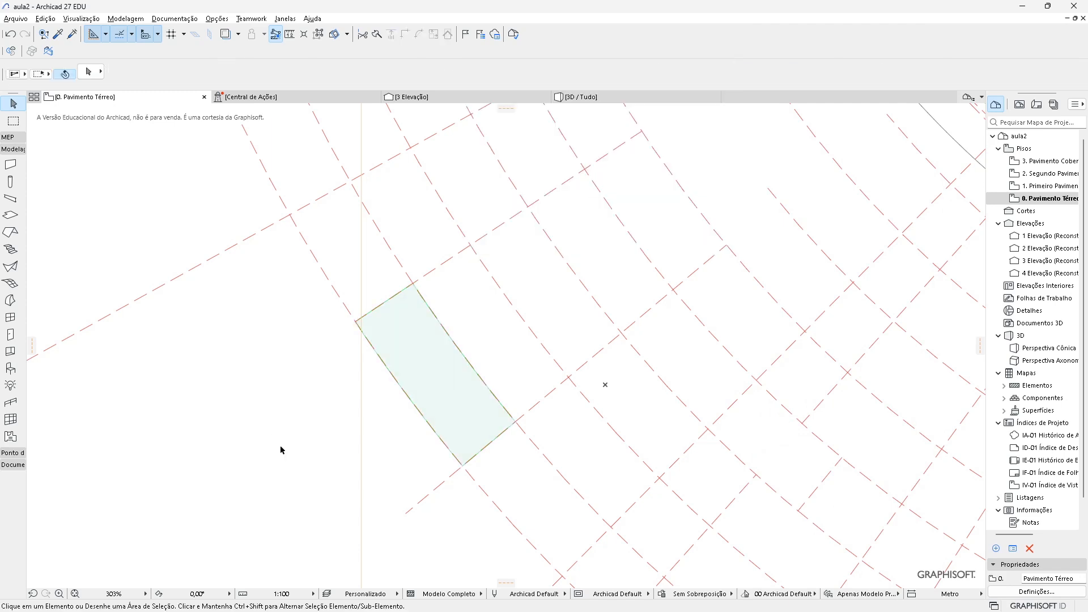
Step: Pick up the first slab's settings and create matching Magic Wand slabs in the five neighbouring cells of the paving grid
left_click(413, 391, "alt")
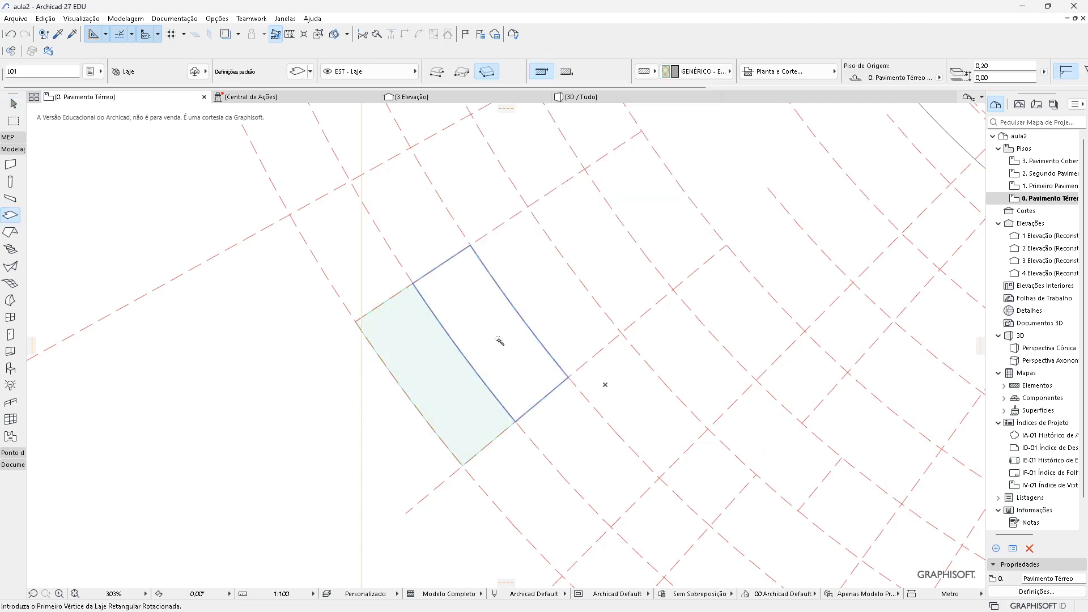
left_click(510, 358)
left_click(537, 304)
left_click(634, 410)
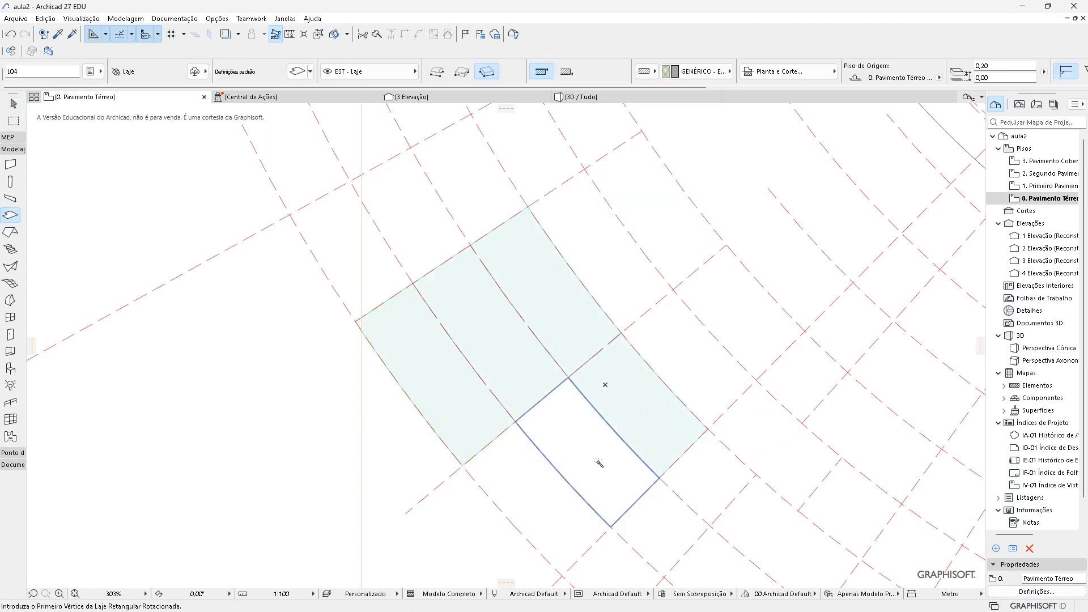
left_click(595, 456)
left_click(537, 509)
scroll(546, 502, "down", 3)
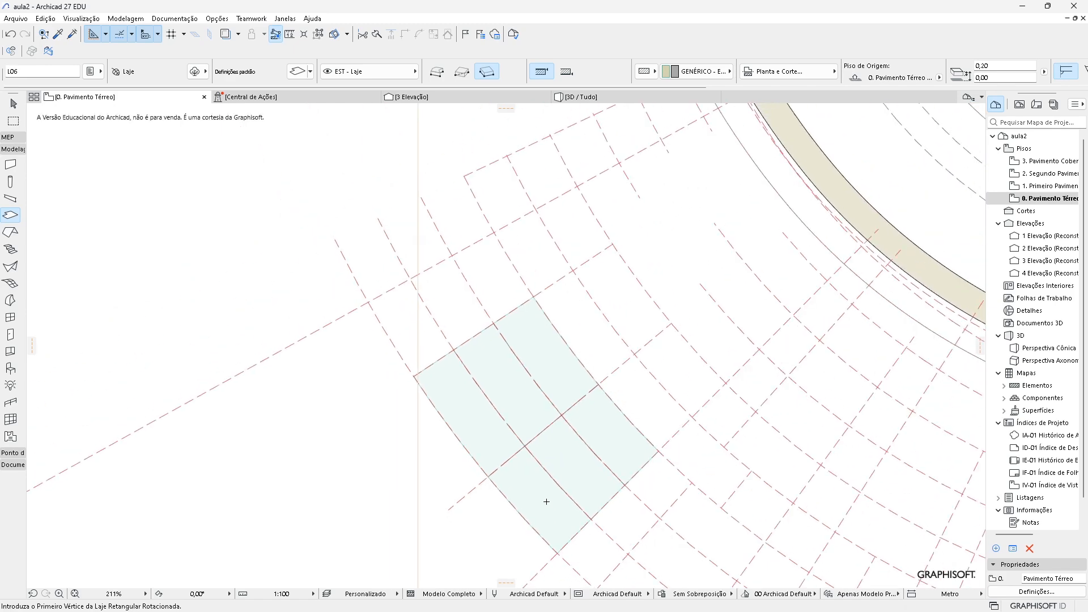
Step: Inspect the paving slabs beside the spiral walls in 3D, and return to the ground floor plan
key("F3")
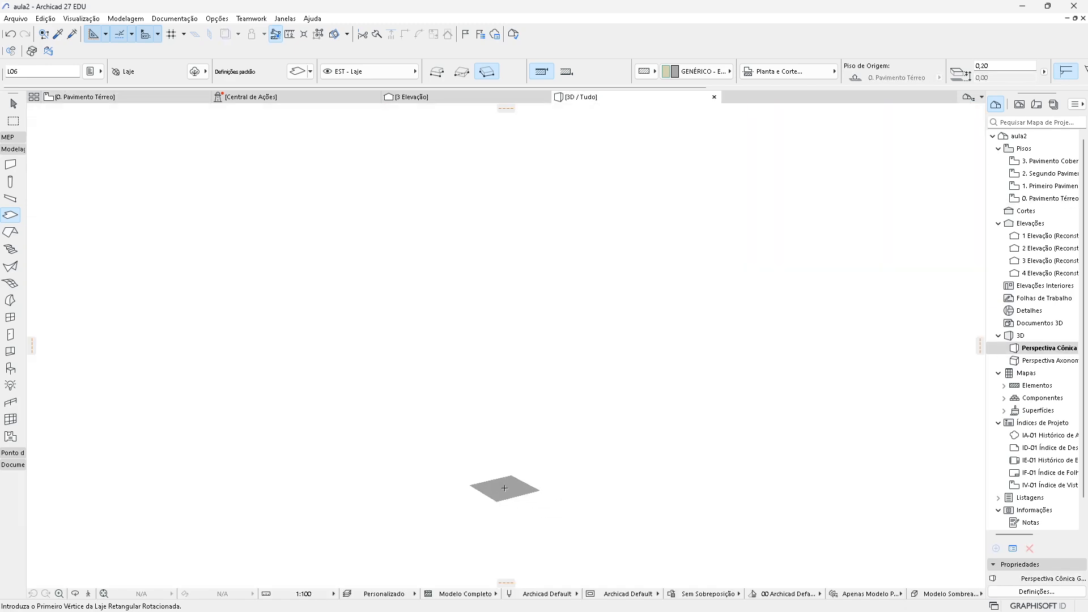
scroll(498, 371, "up", 5)
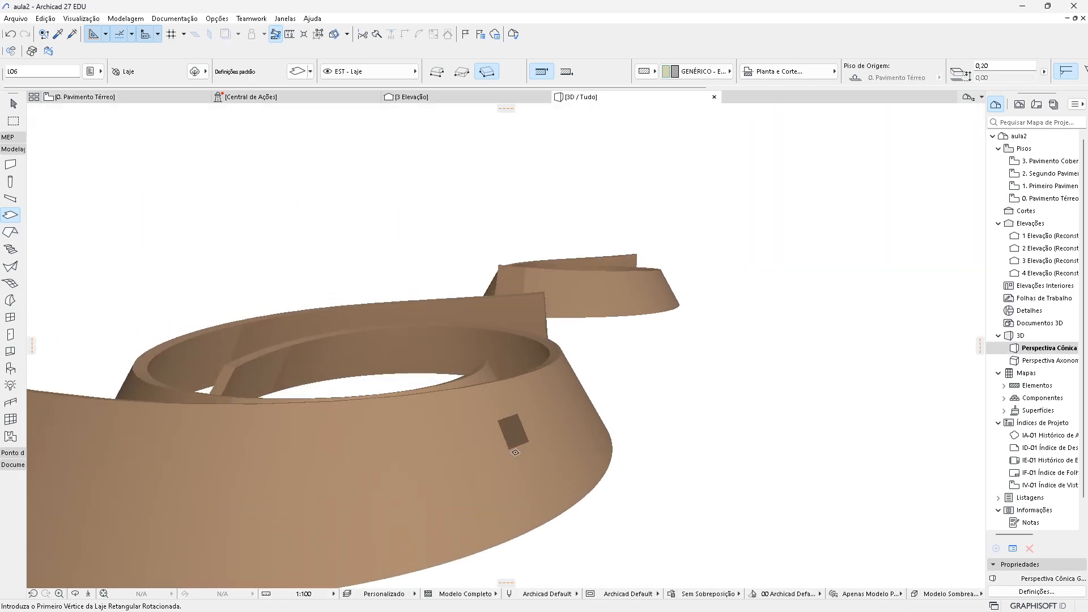
scroll(492, 408, "down", 5)
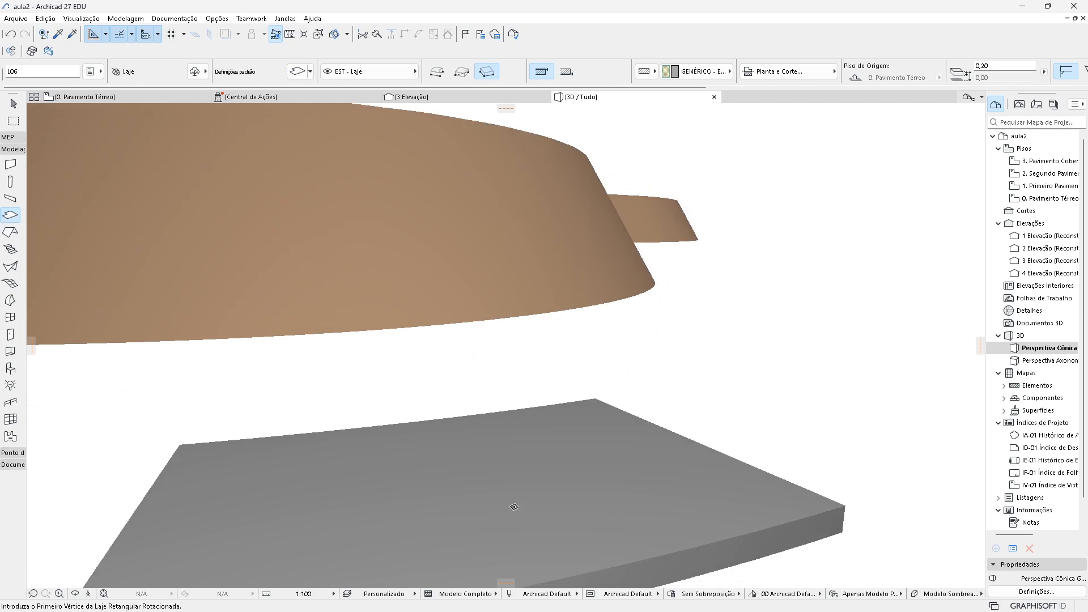
key("F2")
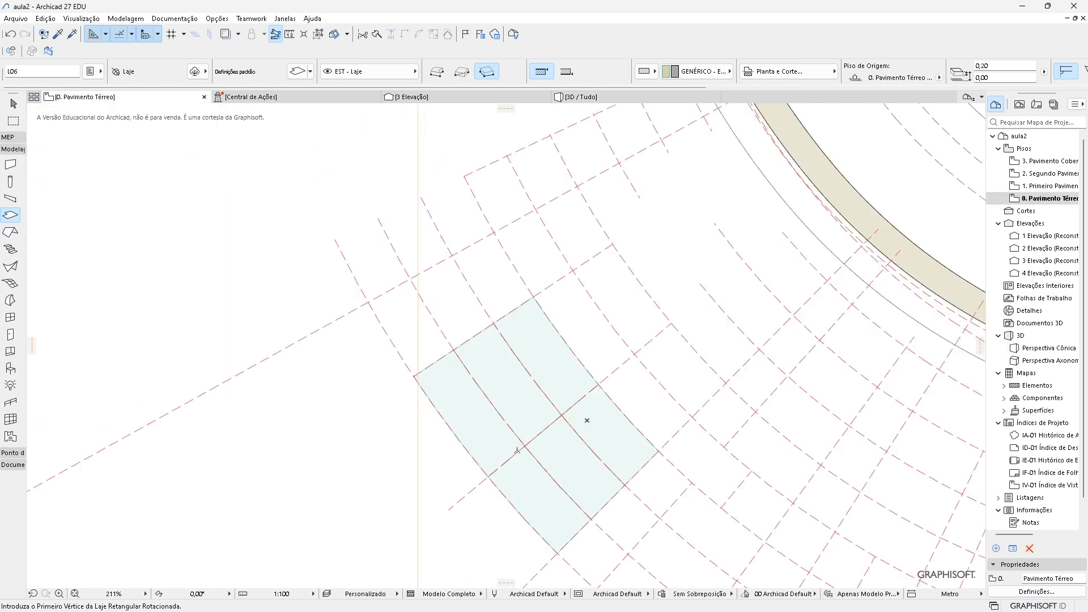
Step: Undo the five added slabs and the cover fill change, and delete the remaining slab on the paving grid's outer edge
key("ctrl+z")
key("ctrl+z")
key("ctrl+z")
key("ctrl+z")
key("ctrl+z")
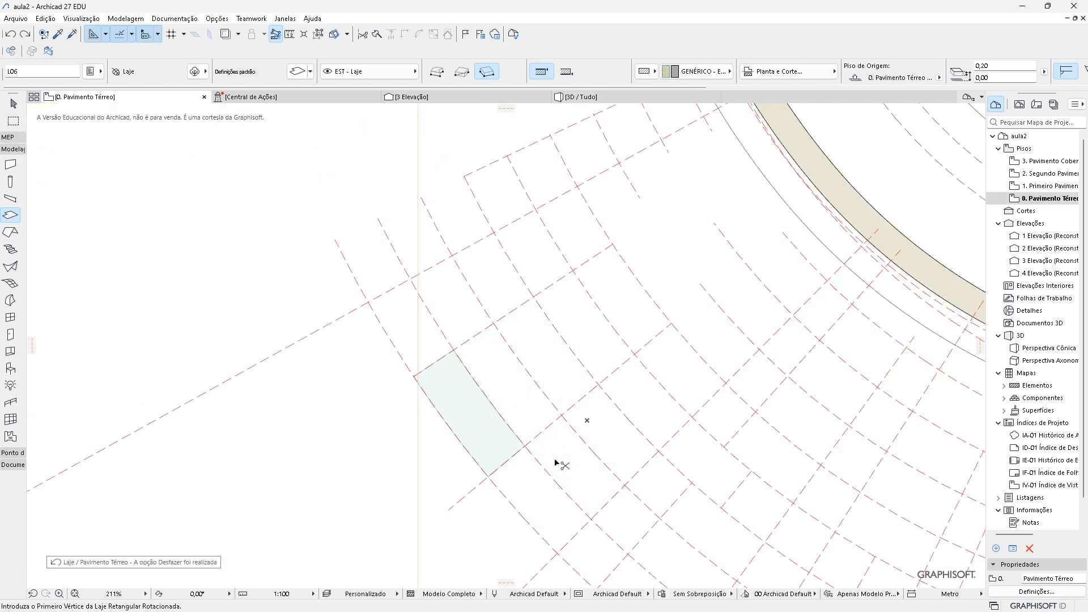
key("Escape")
key("Escape")
left_click(488, 443)
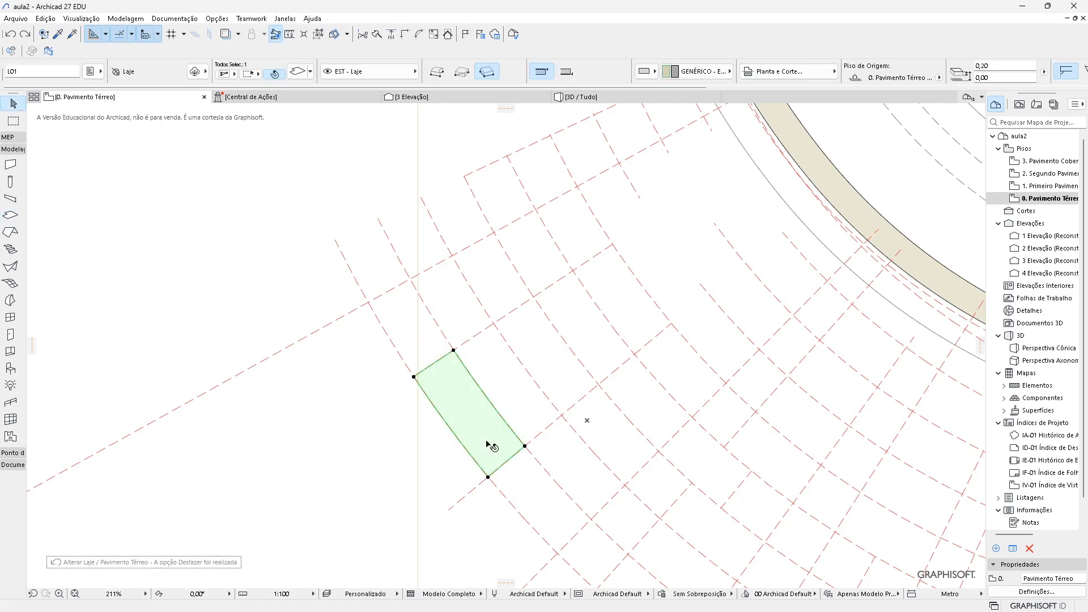
key("Delete")
Step: Try to offset the outermost curved grid polyline itself slightly inward, and undo the offset
scroll(491, 457, "up", 5)
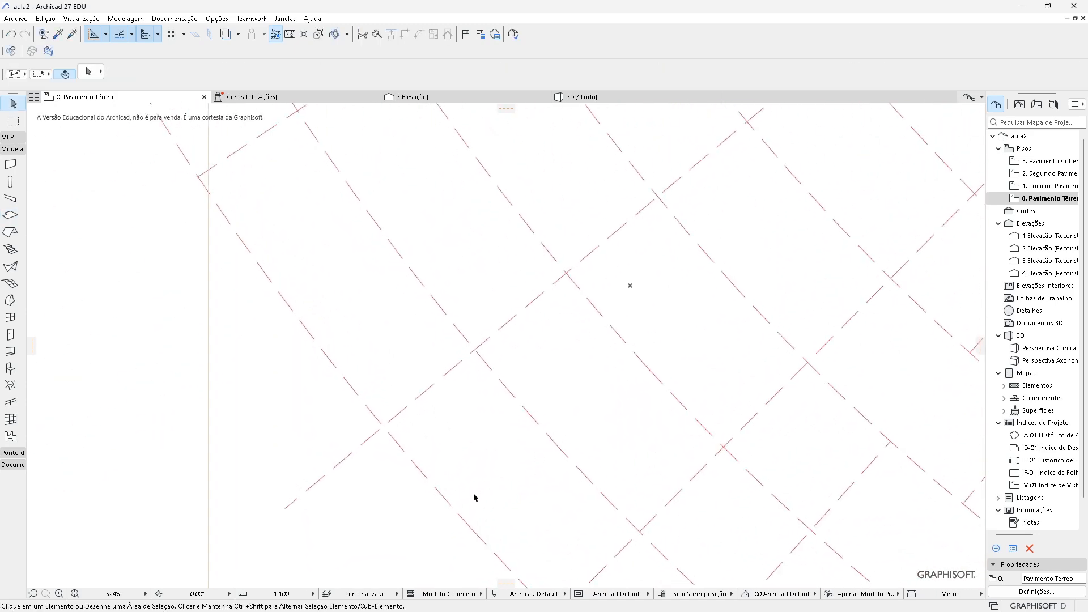
left_click(448, 503)
left_click(449, 503)
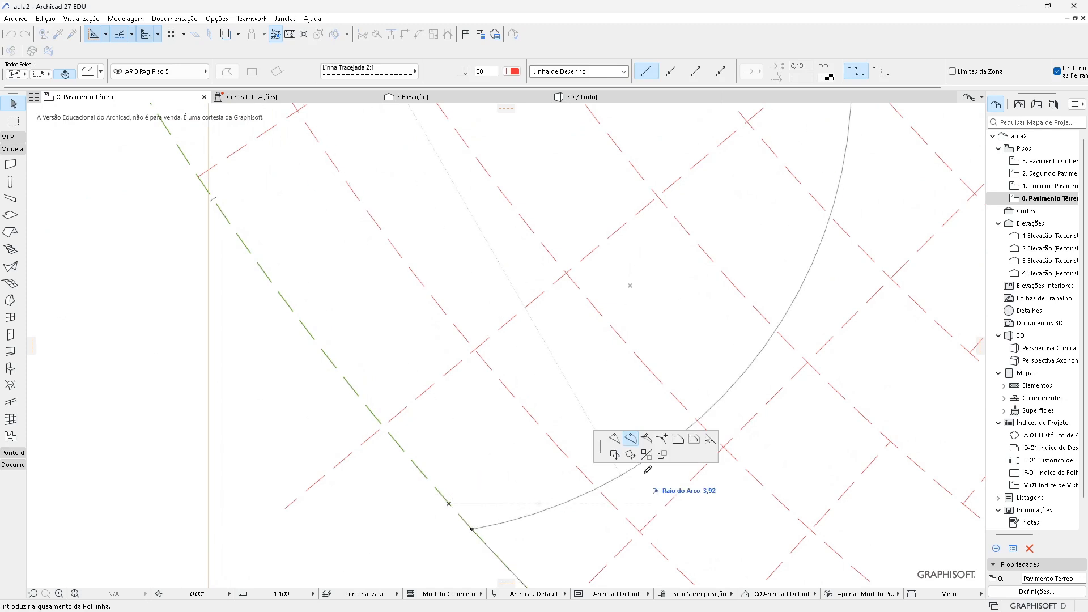
left_click(680, 439)
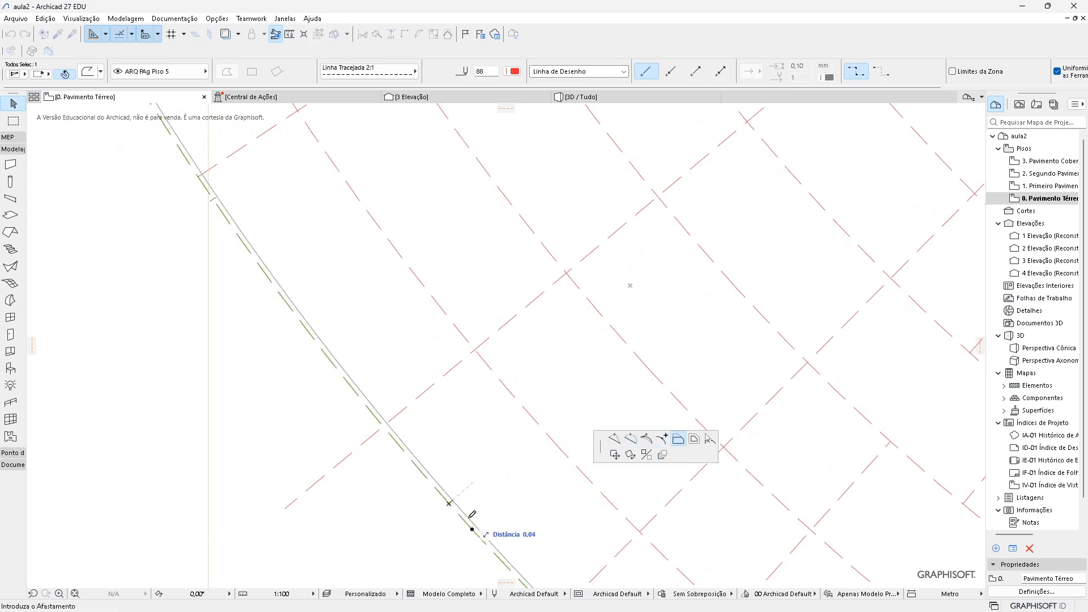
scroll(451, 502, "up", 2)
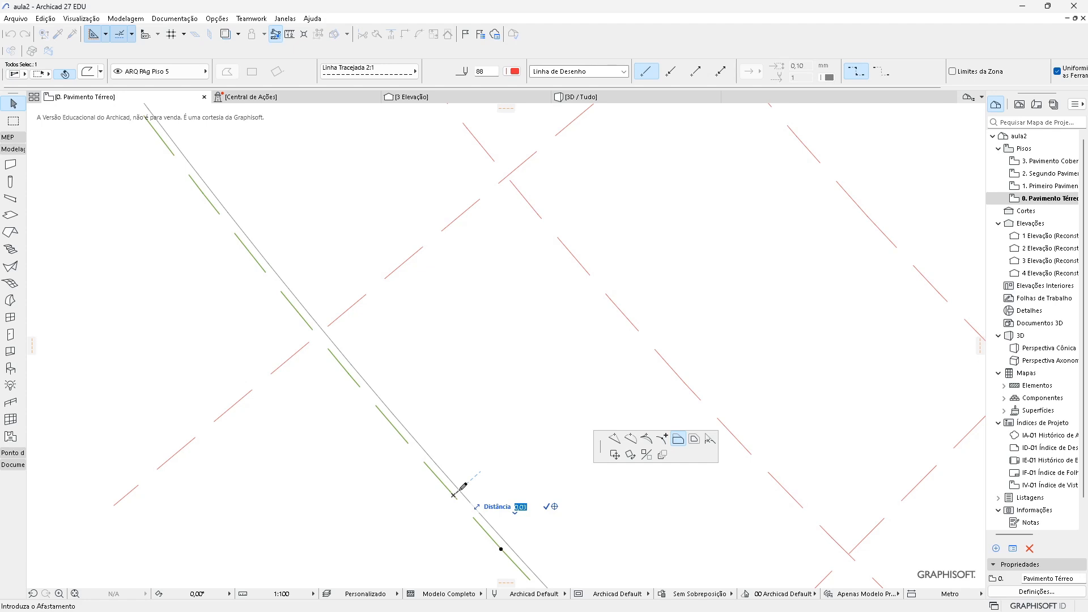
left_click(456, 496)
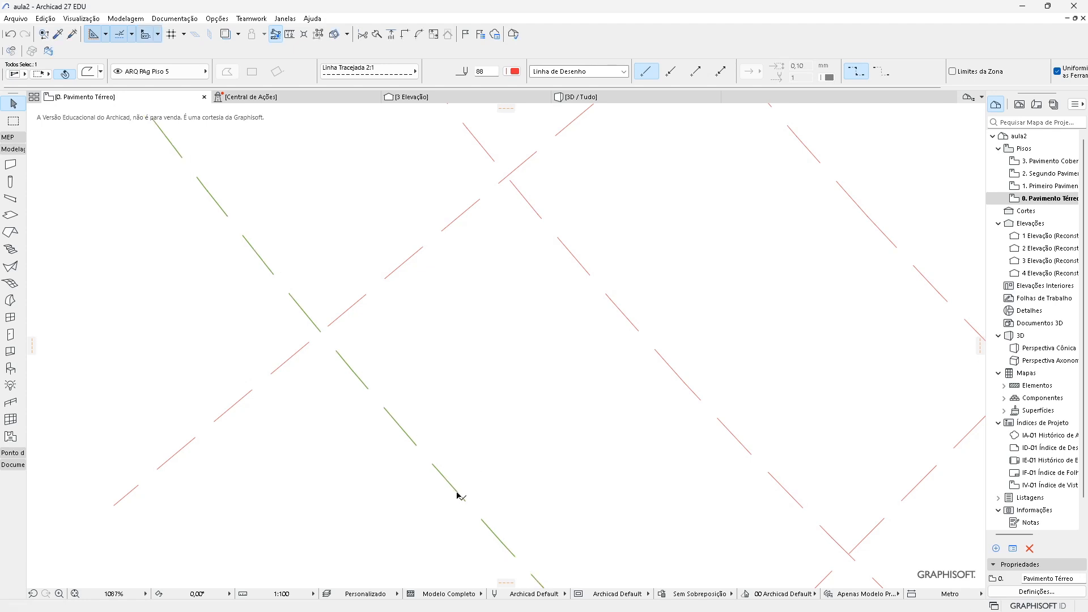
key("ctrl+z")
Step: Offset a copy of the outermost curved grid line inward by 0,02 m, keeping the original line
left_click(453, 494)
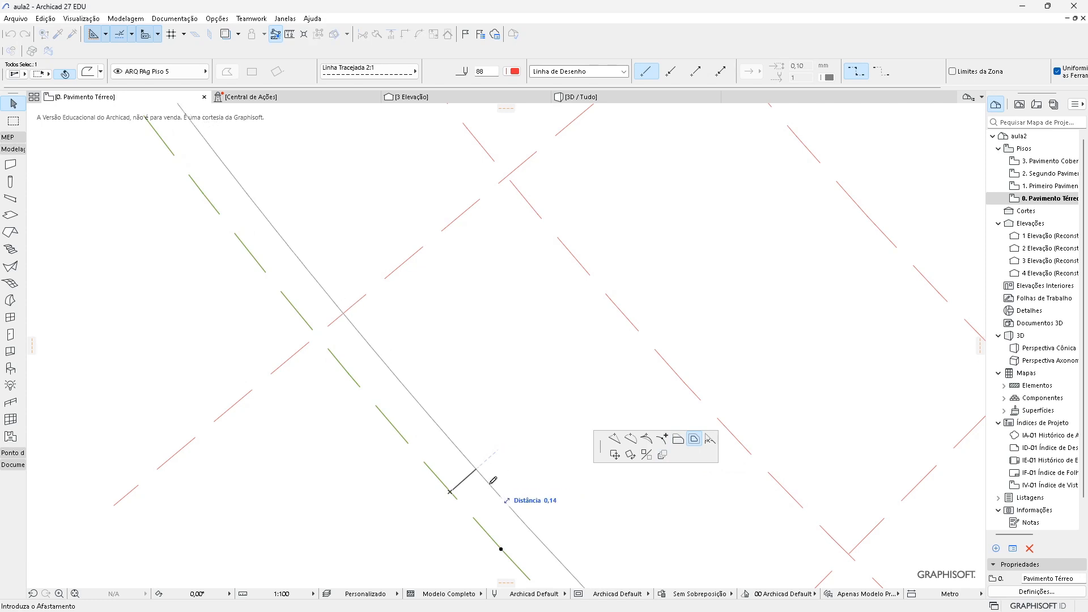
key("Tab")
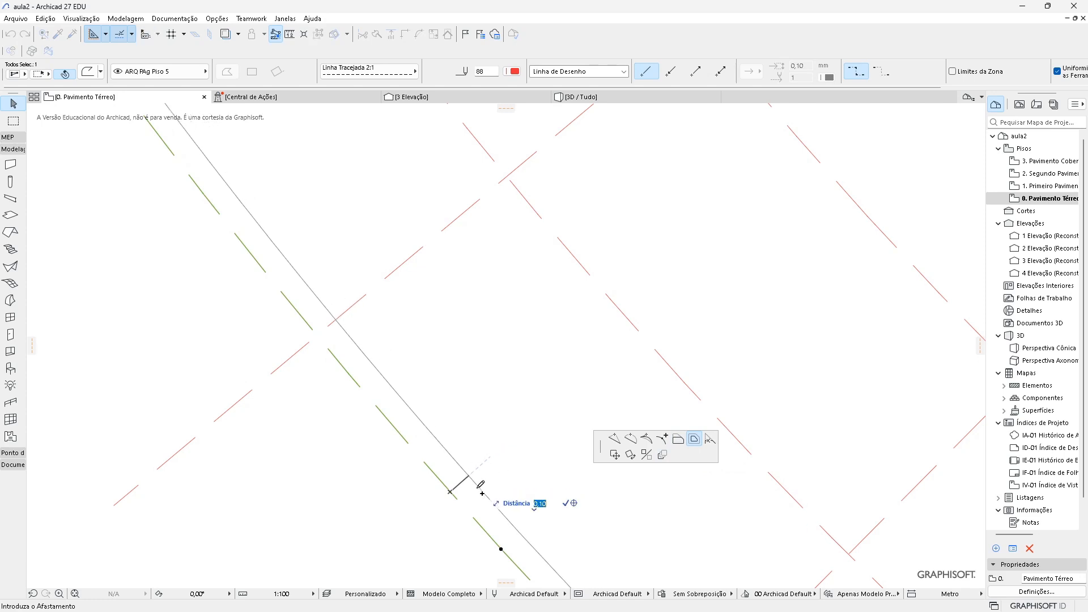
type("0,02")
key("Return")
left_click(468, 492)
Step: Offset a copy of the second curved grid line by 0,01 m toward the outer edge of the paving
scroll(447, 466, "down", 2)
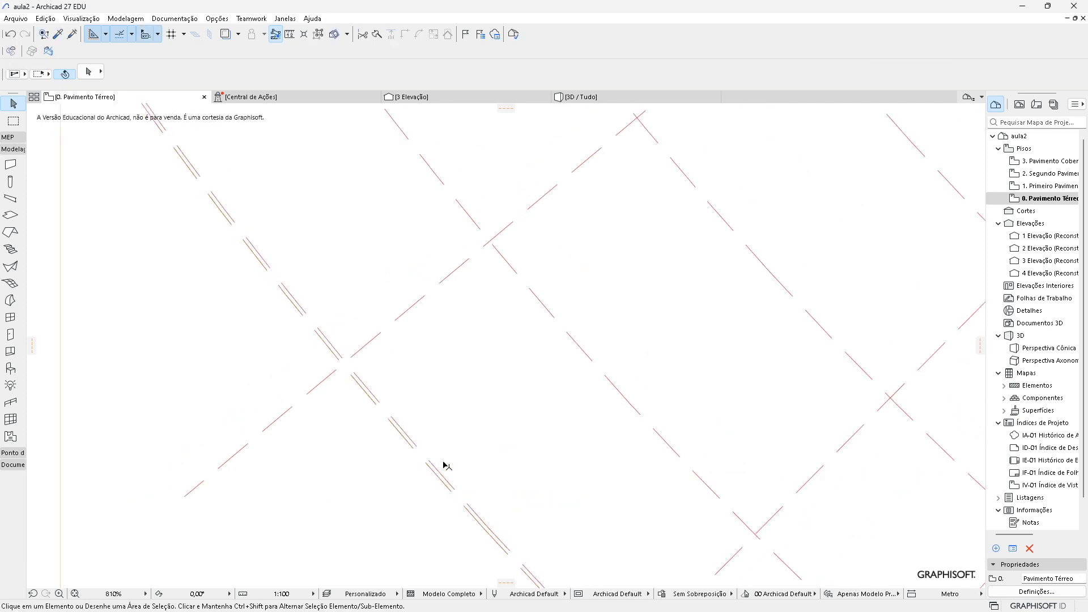
middle_click_drag(612, 445, 550, 374)
left_click(532, 349)
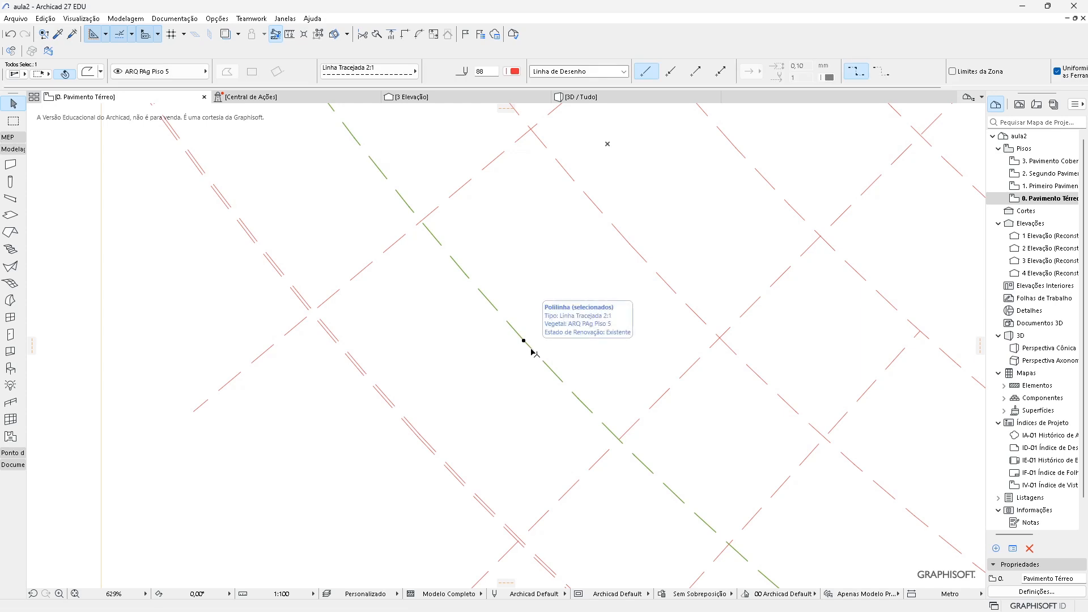
scroll(532, 349, "up", 3)
left_click(532, 350)
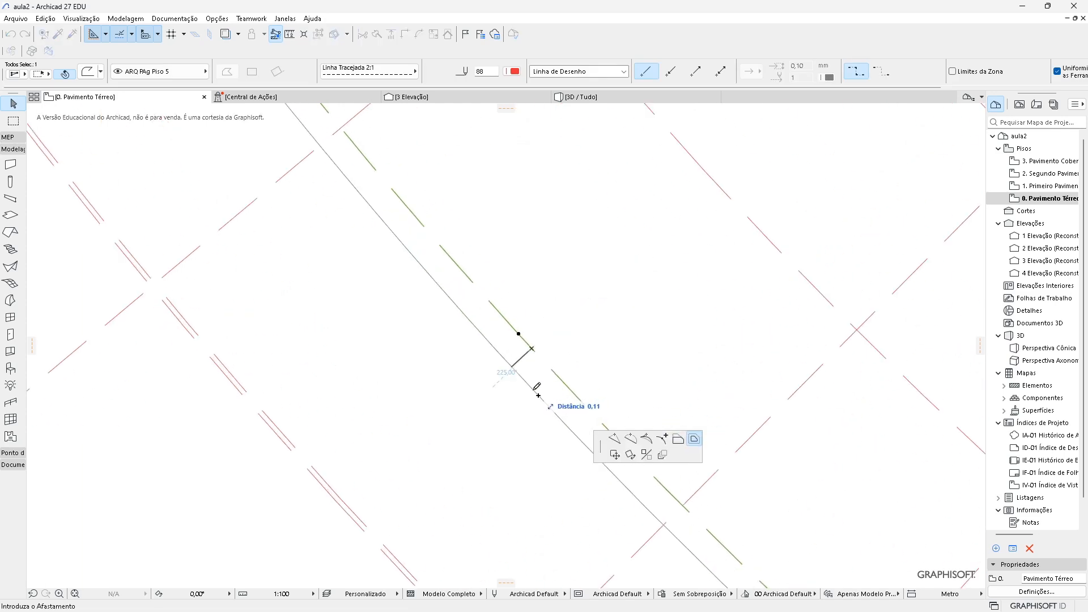
key("Tab")
type(",01")
key("Return")
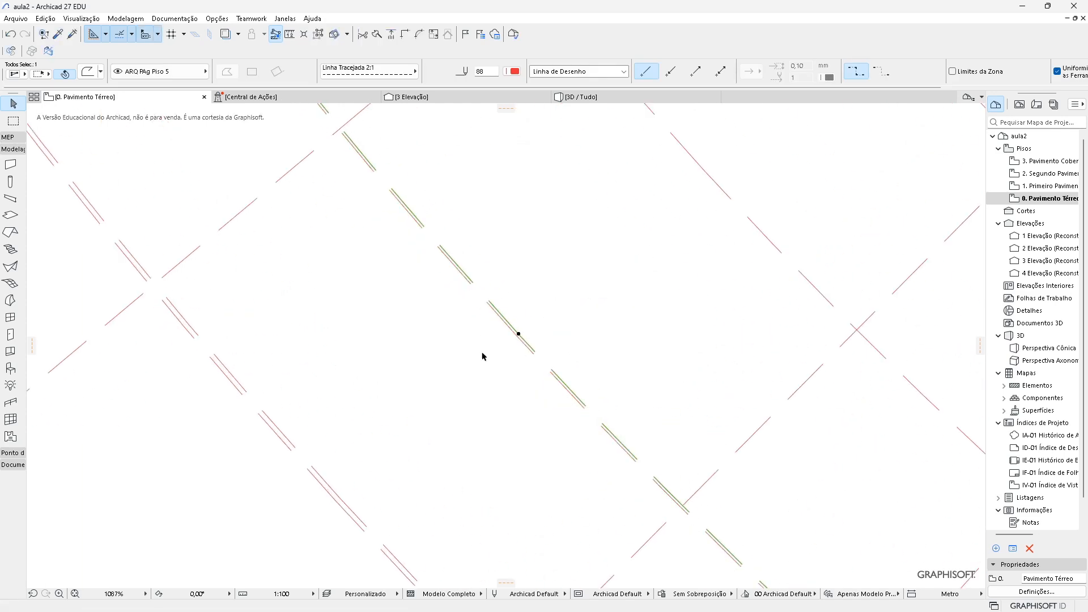
Step: Offset another copy of the second curved grid line the same distance inward, so both copies flank the original
left_click(527, 343)
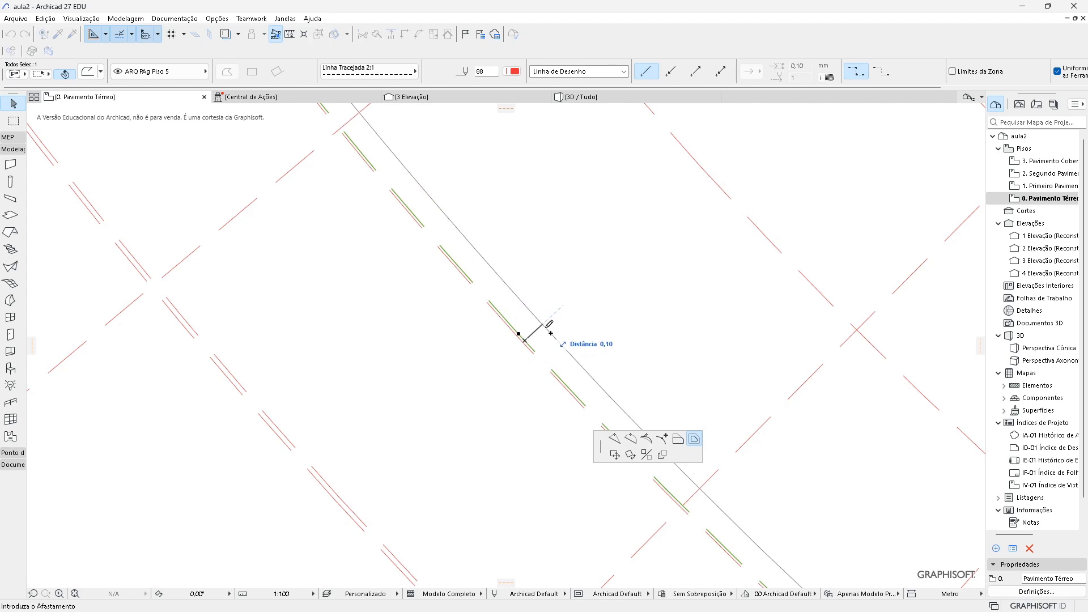
key("Tab")
key("Return")
key("Escape")
scroll(515, 342, "up", 3)
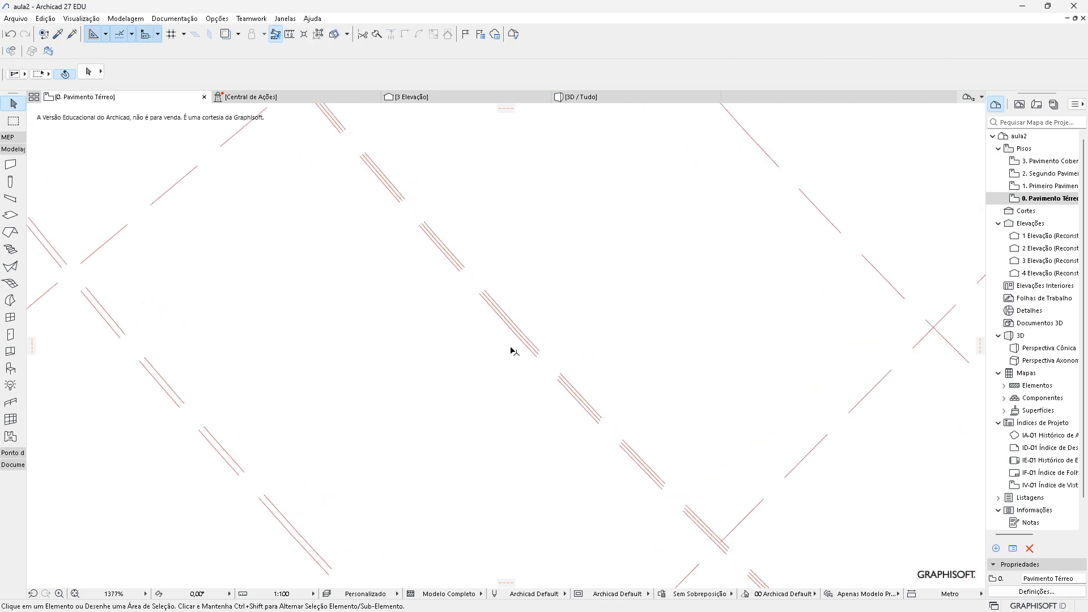
scroll(558, 355, "down", 8)
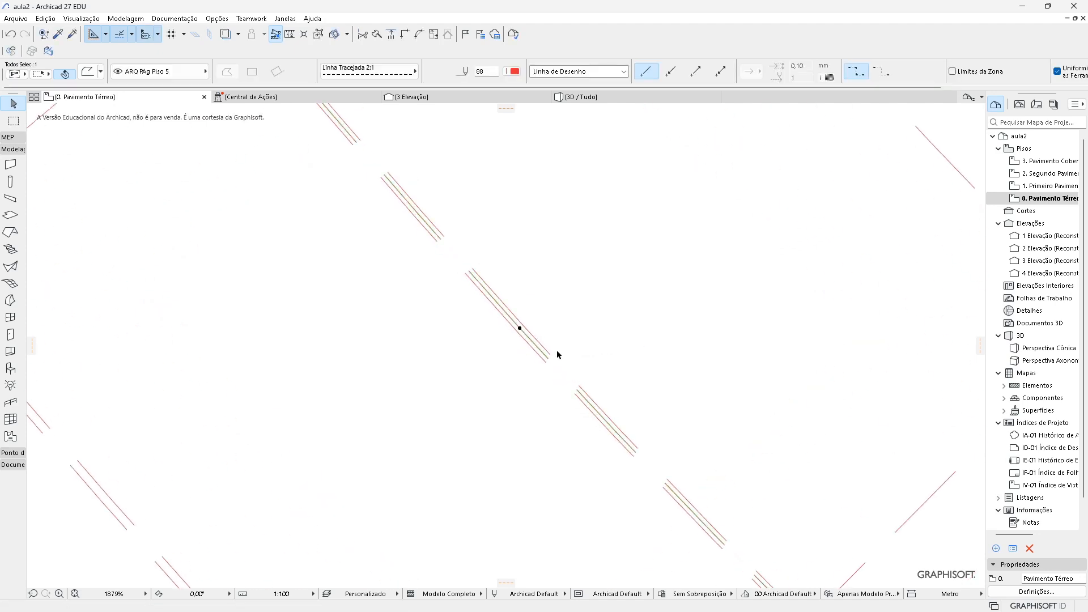
Step: Select all the straight radial lines of the paving grid together, leaving the curved lines out of the selection
scroll(510, 376, "down", 3)
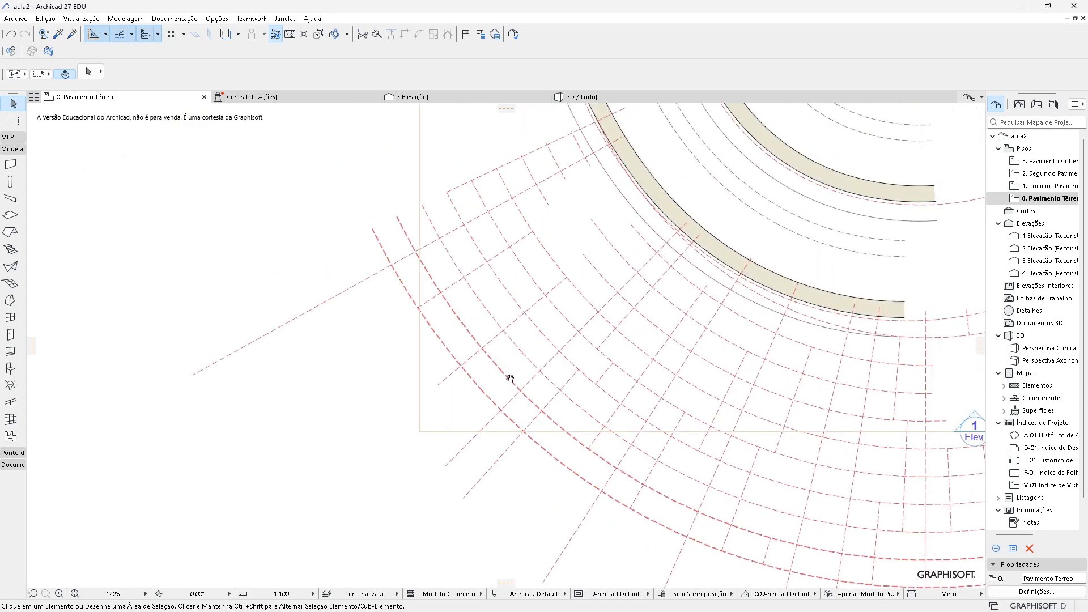
left_click(475, 430)
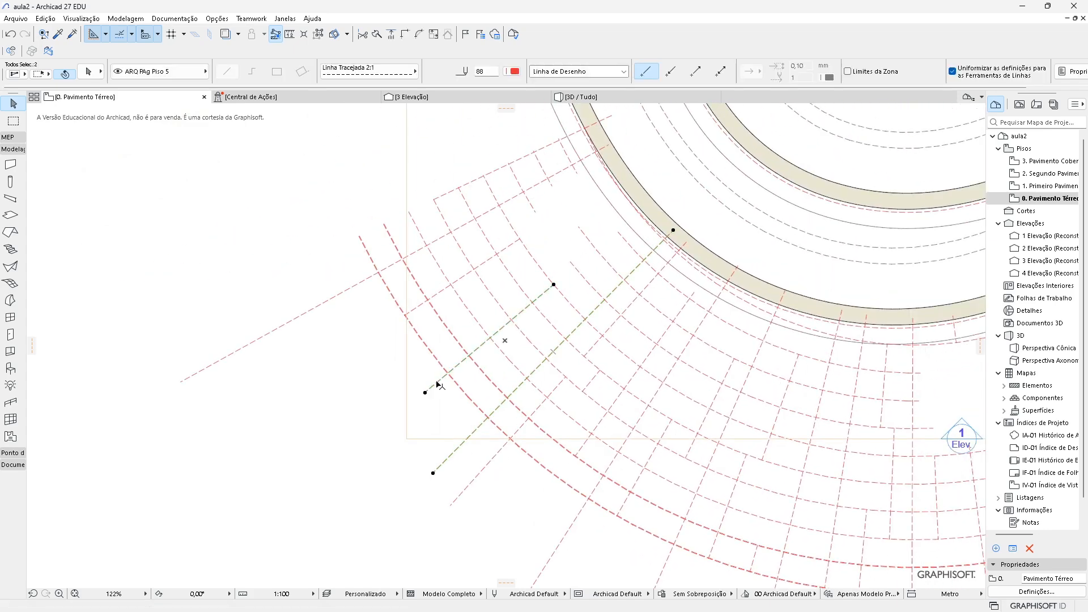
left_click(492, 459, "shift")
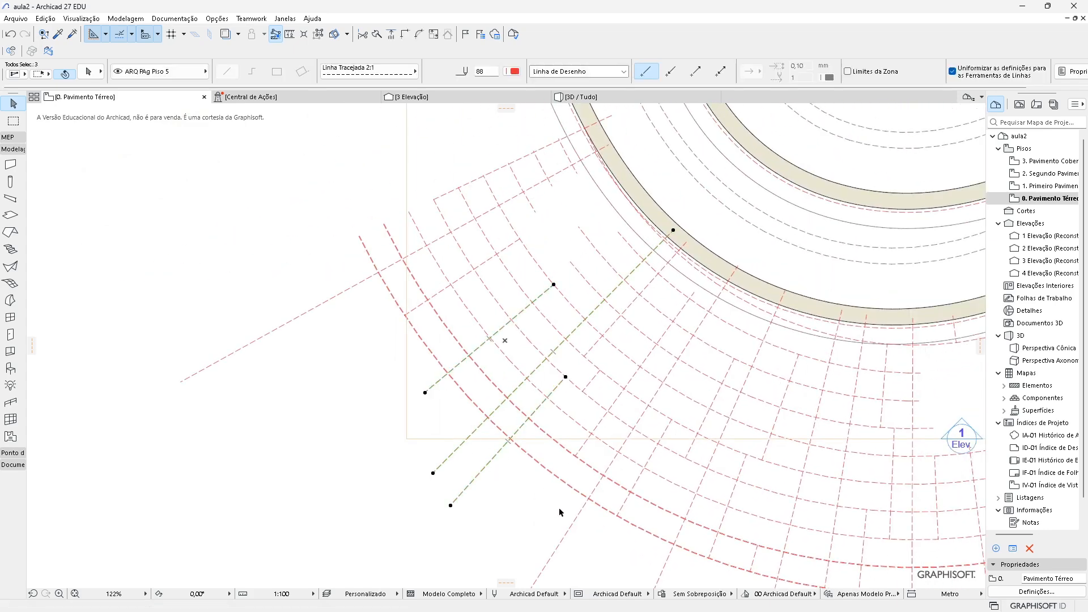
left_click(582, 453, "shift")
key("ctrl+a")
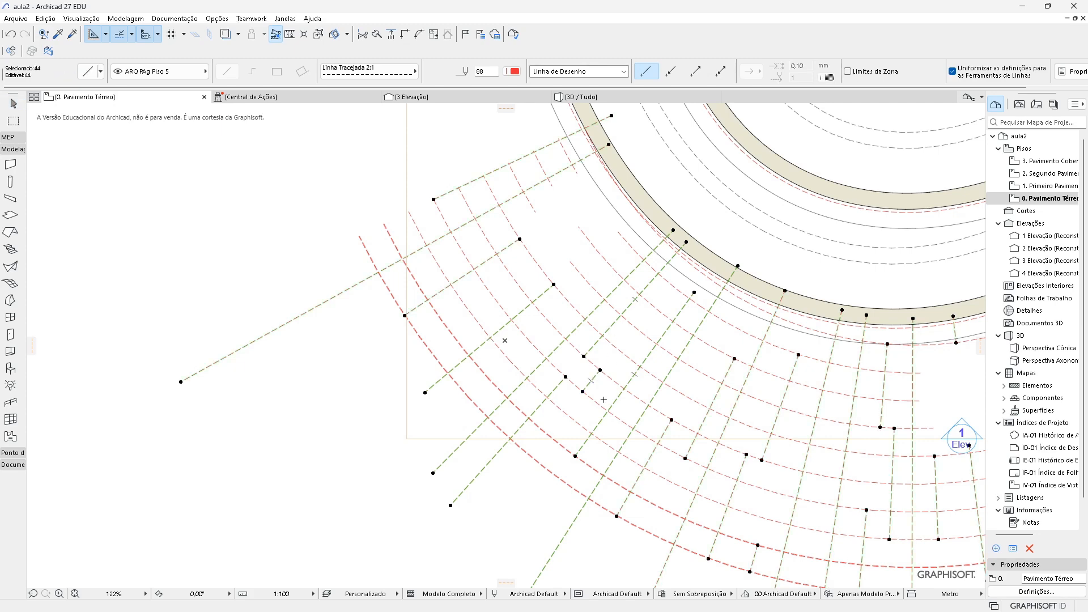
scroll(599, 397, "down", 3)
scroll(384, 282, "down", 2)
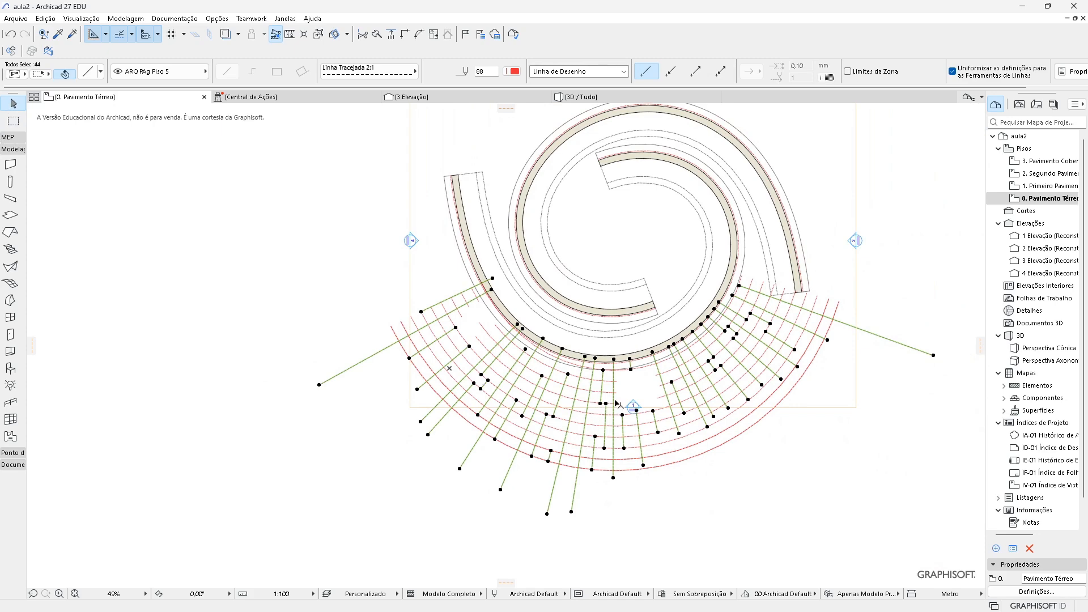
scroll(617, 404, "up", 3)
scroll(653, 364, "down", 3)
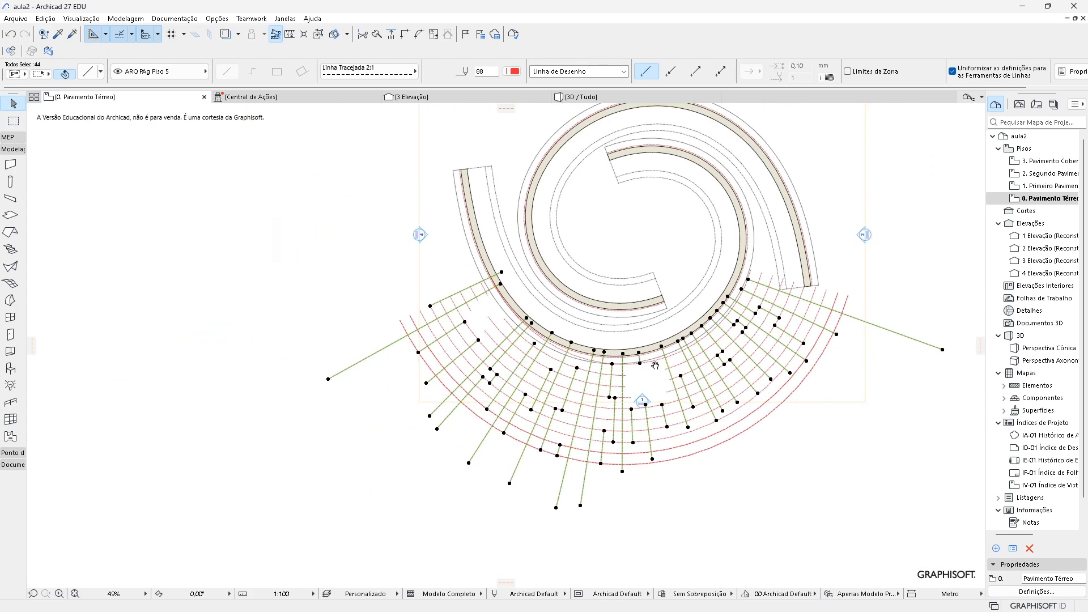
scroll(632, 424, "up", 3)
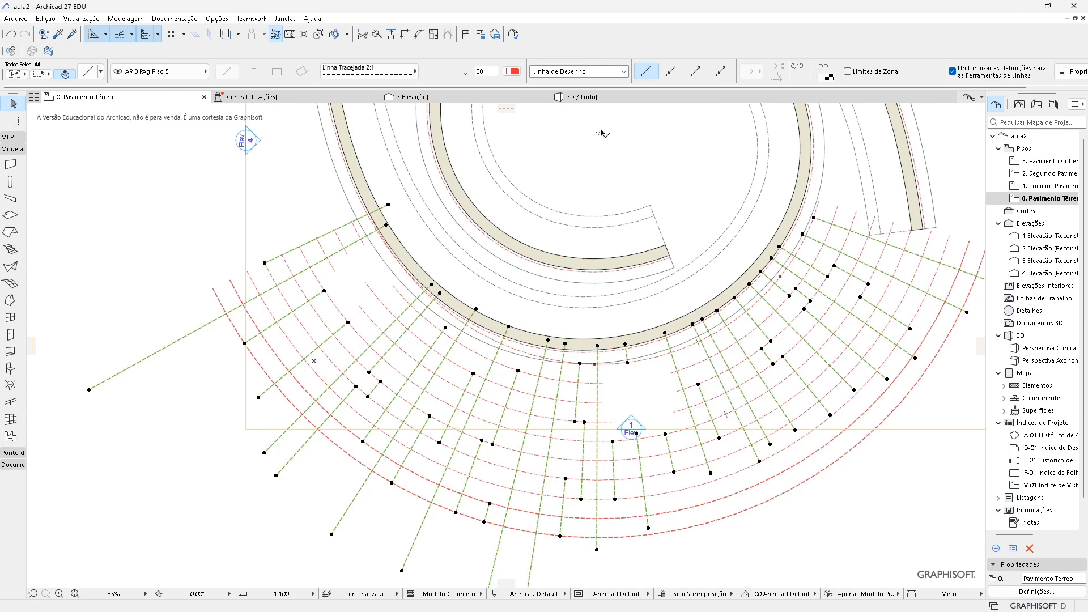
left_click(598, 132)
left_click(257, 401)
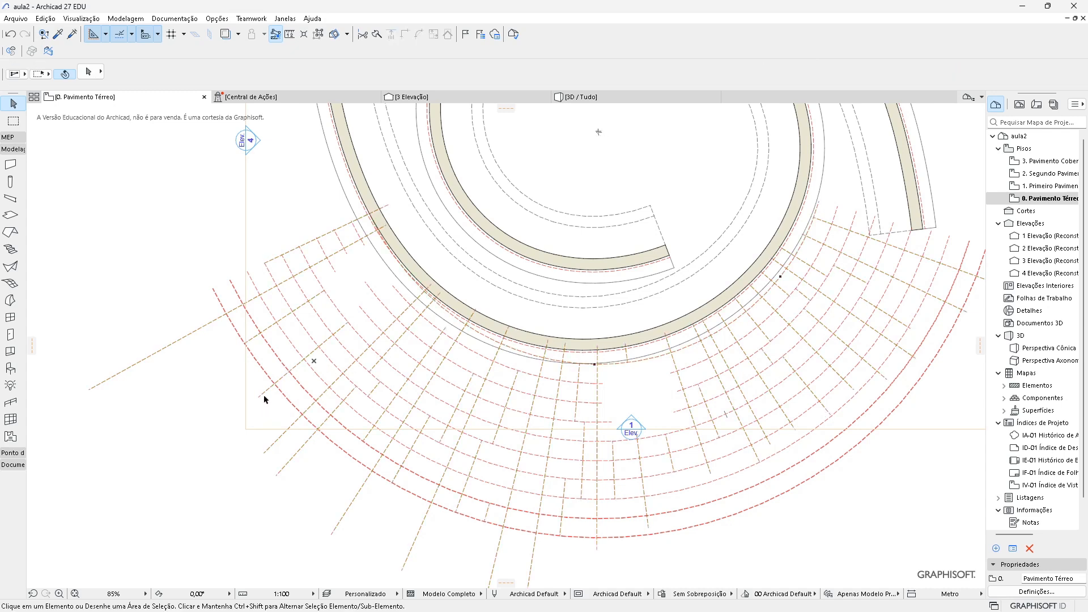
key("ctrl+a")
left_click(15, 104)
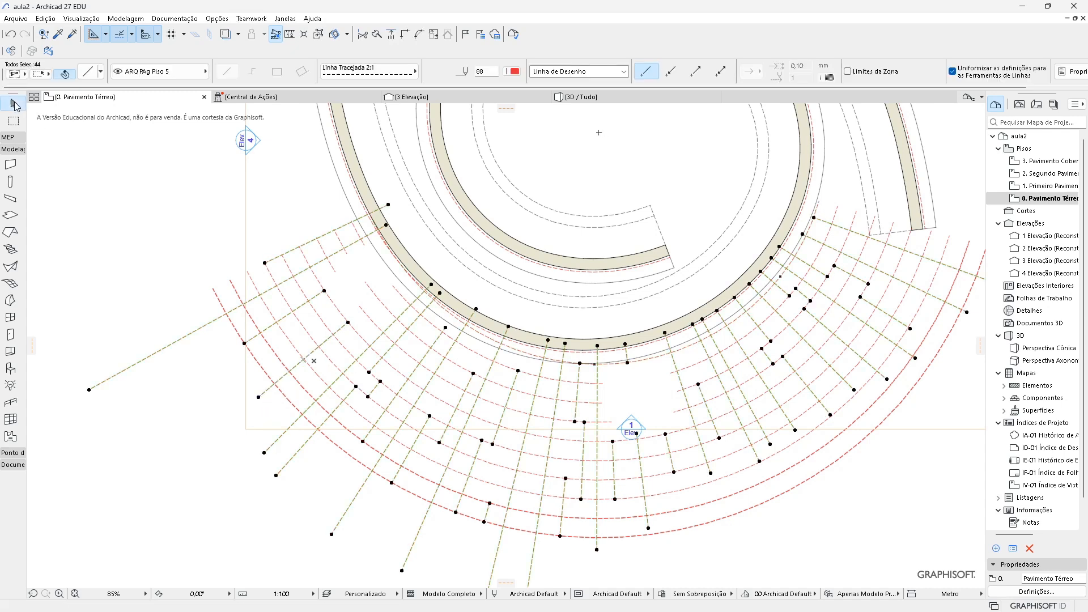
Step: Rotate a copy of the radial lines about the spiral's centre by a 0,02 m chord, keeping the original lines
key("ctrl+e")
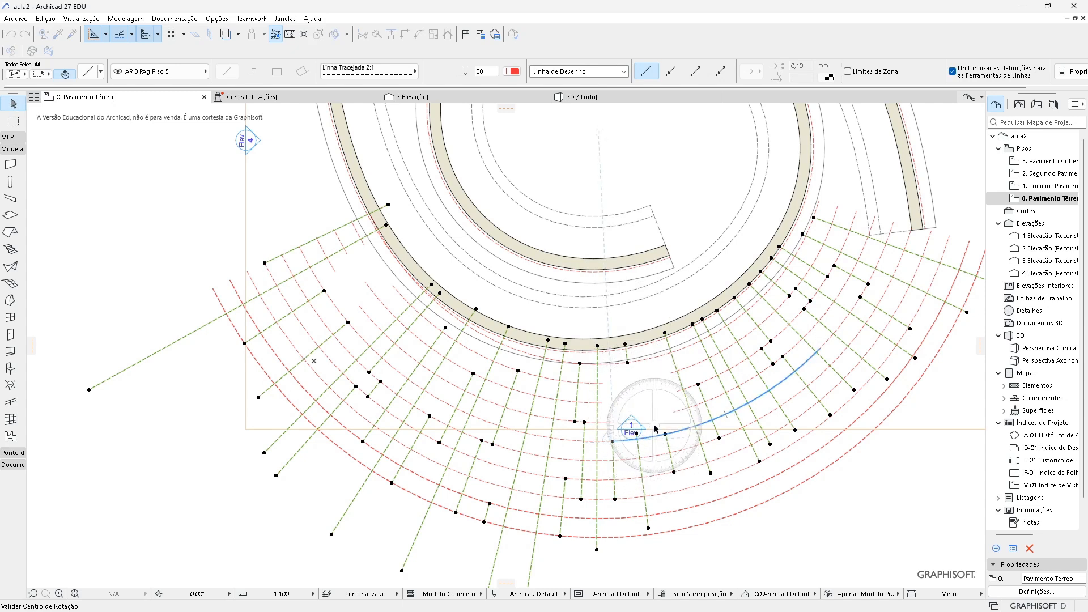
middle_click_drag(603, 136, 599, 164)
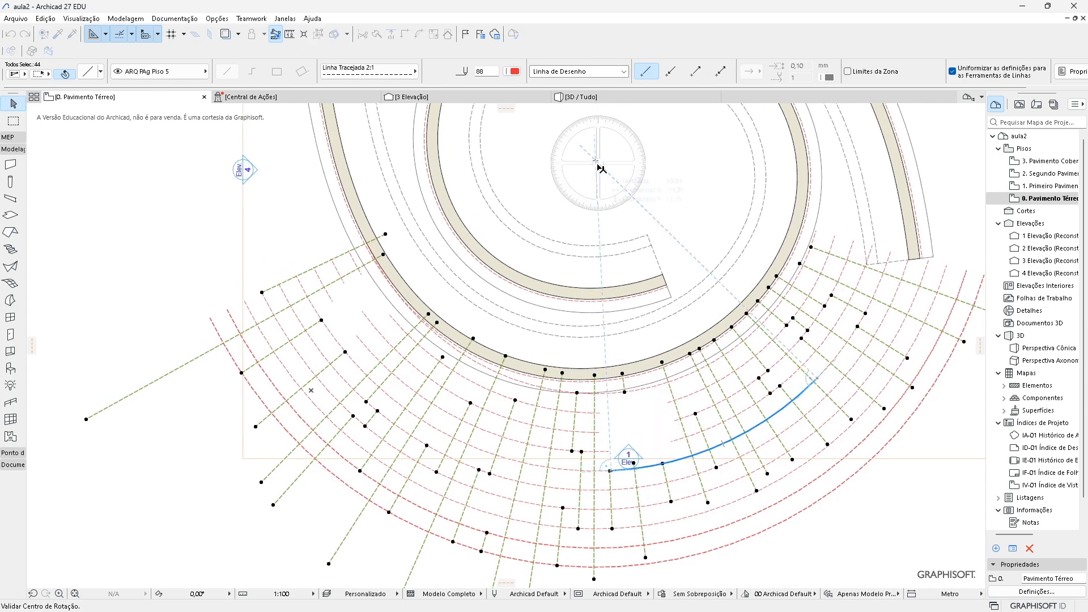
left_click(596, 164)
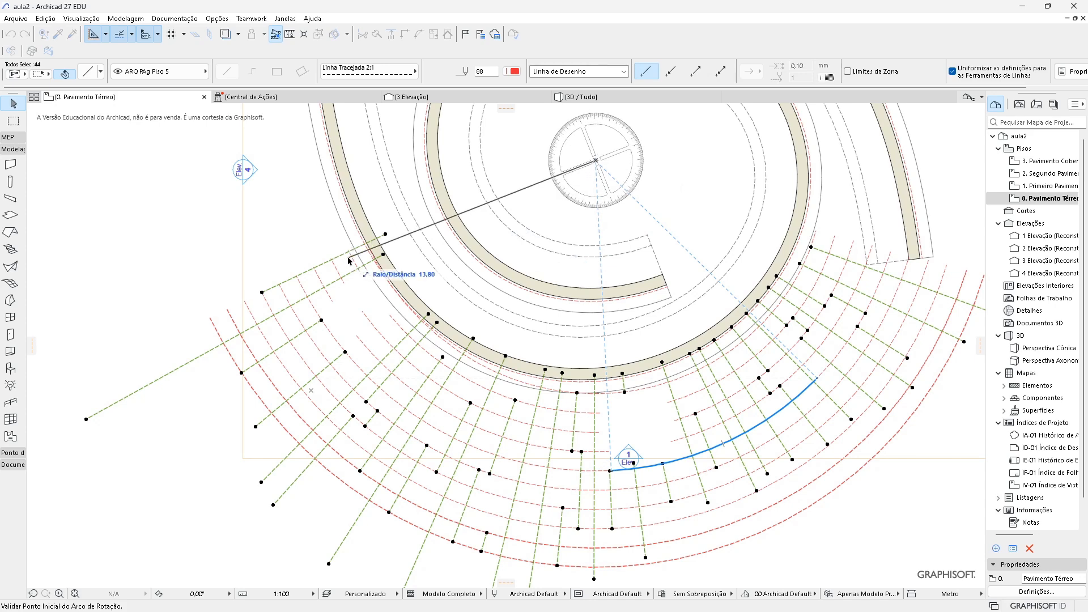
scroll(347, 274, "up", 2)
left_click(264, 203)
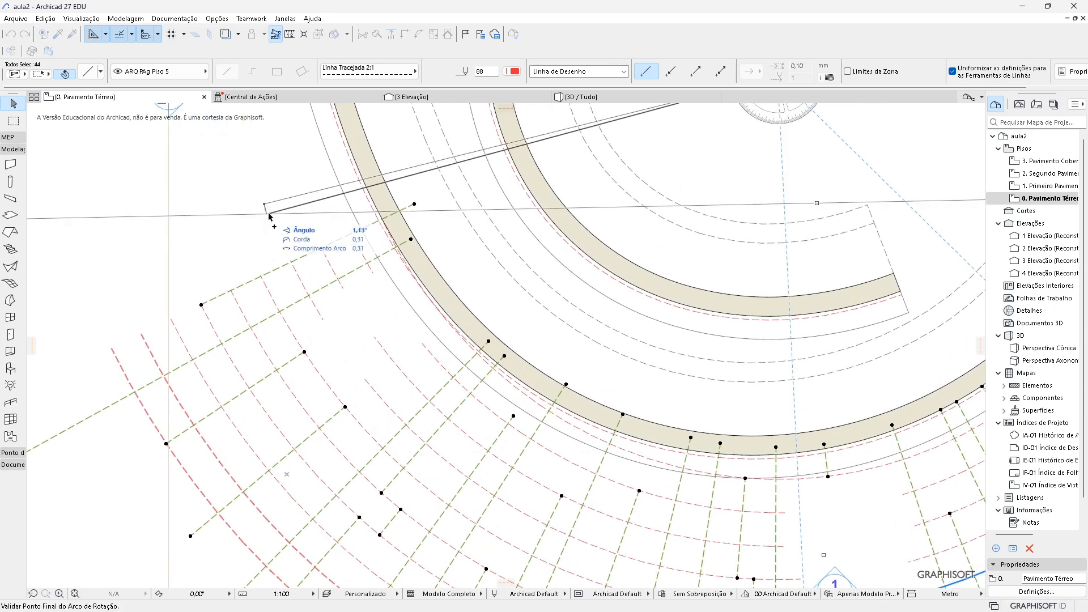
scroll(269, 218, "up", 2)
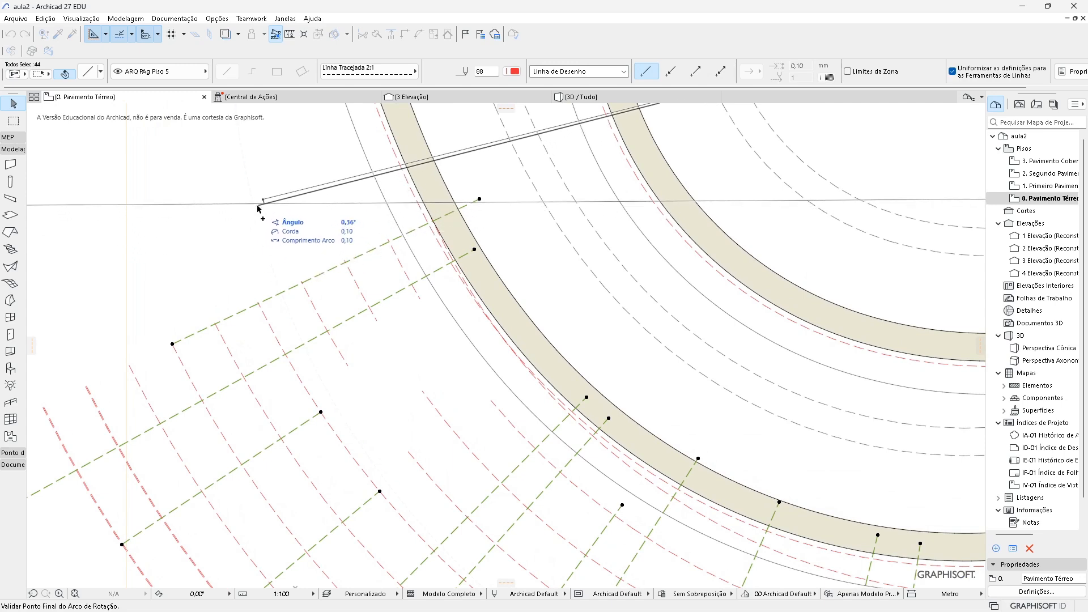
key("Tab")
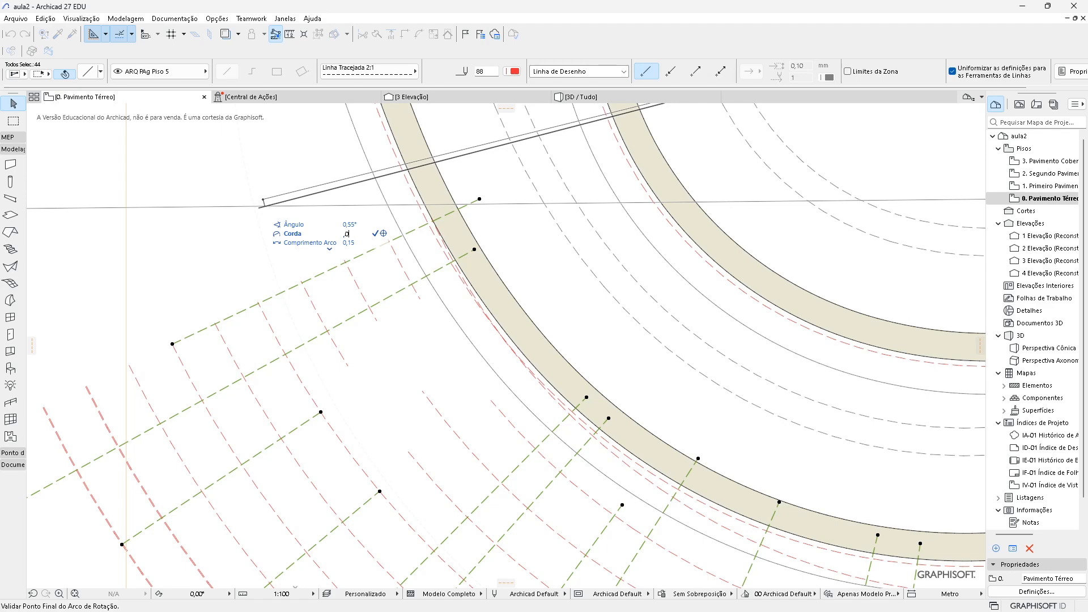
type(",02")
key("Return")
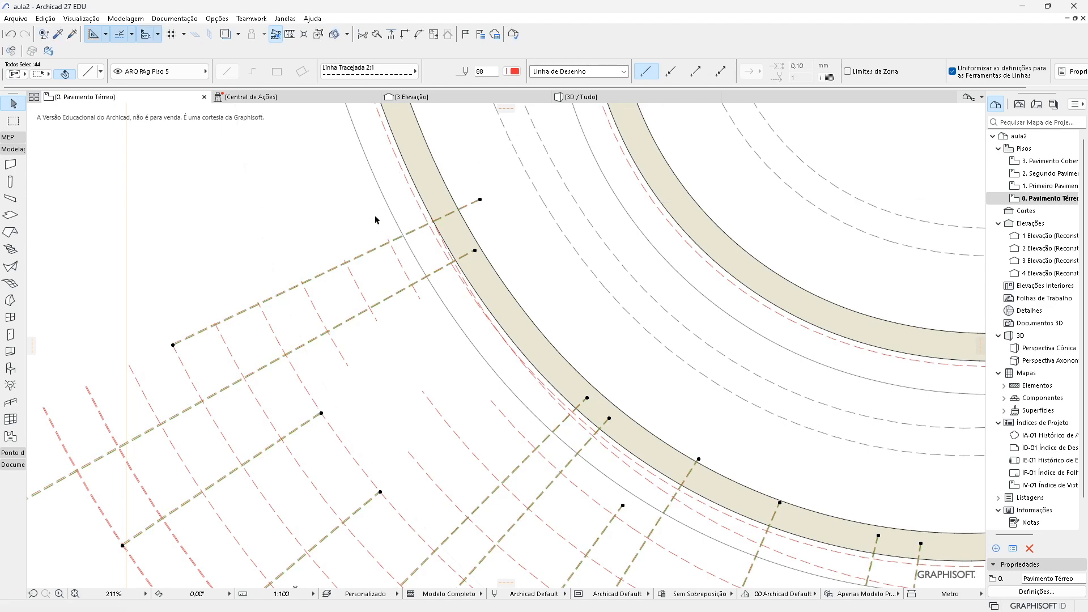
Step: Examine the paired radial lines along the outer paving rows and where they cross the curved grid lines
scroll(375, 220, "up", 5)
scroll(410, 291, "down", 2)
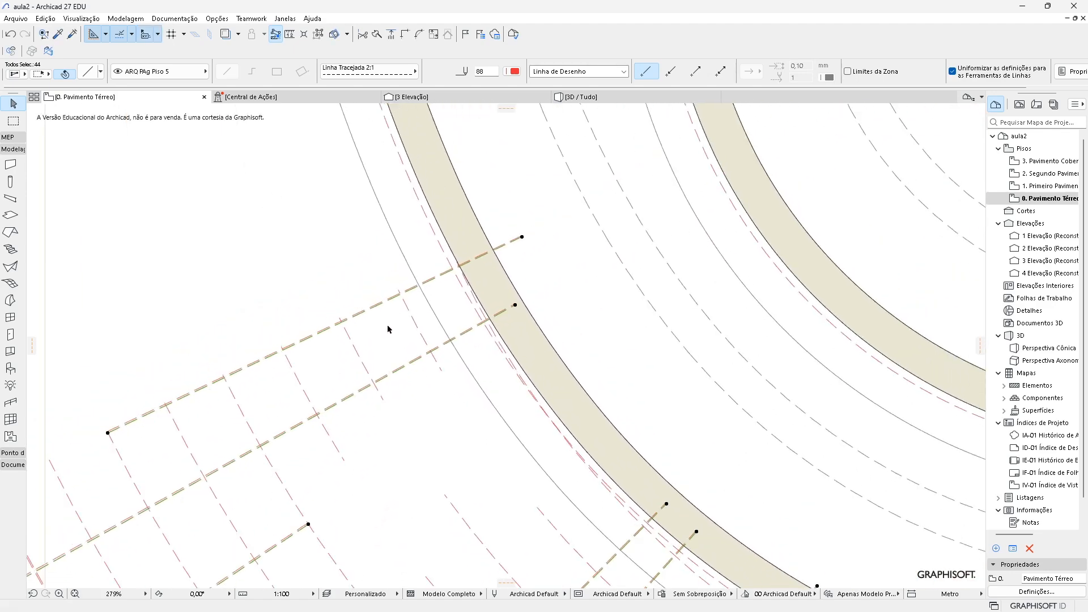
scroll(408, 318, "down", 3)
scroll(362, 422, "up", 2)
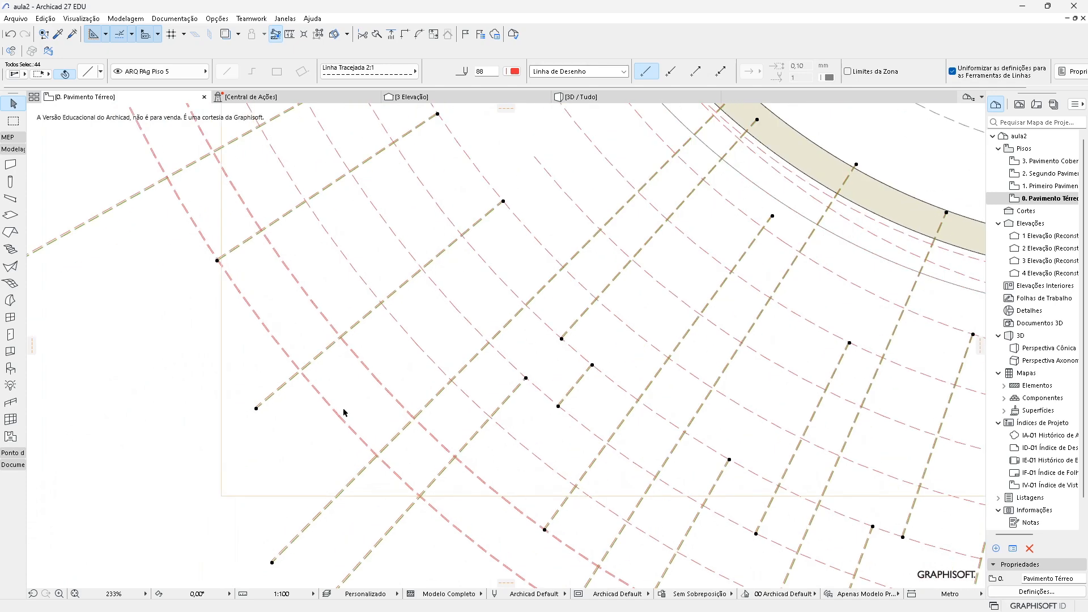
scroll(339, 410, "up", 5)
key("Escape")
scroll(348, 361, "down", 1)
middle_click_drag(348, 352, 380, 326)
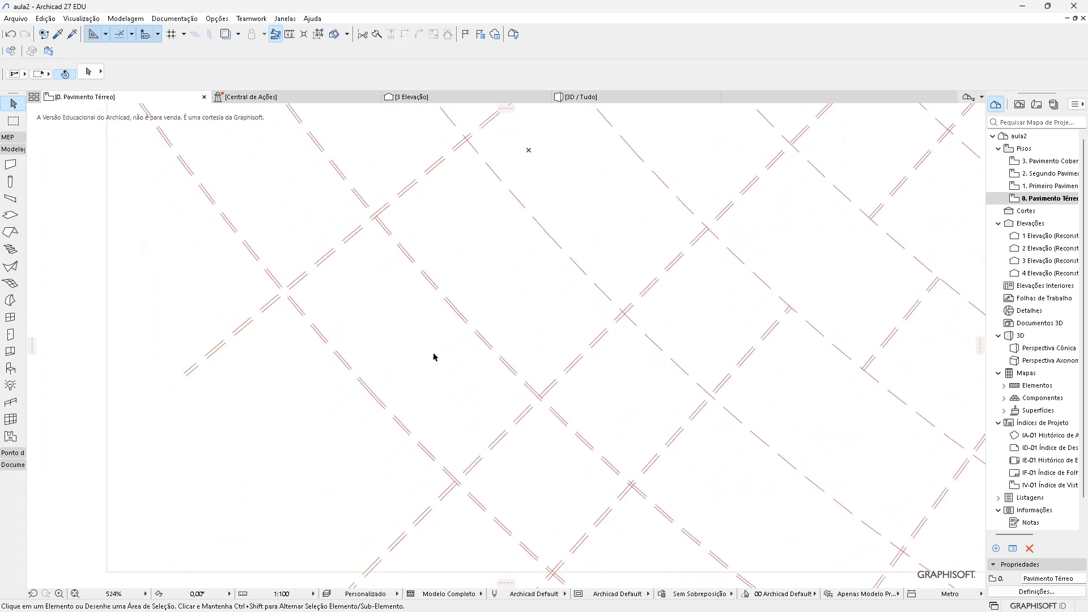
scroll(435, 361, "up", 2)
middle_click_drag(456, 310, 483, 325)
scroll(482, 323, "down", 1)
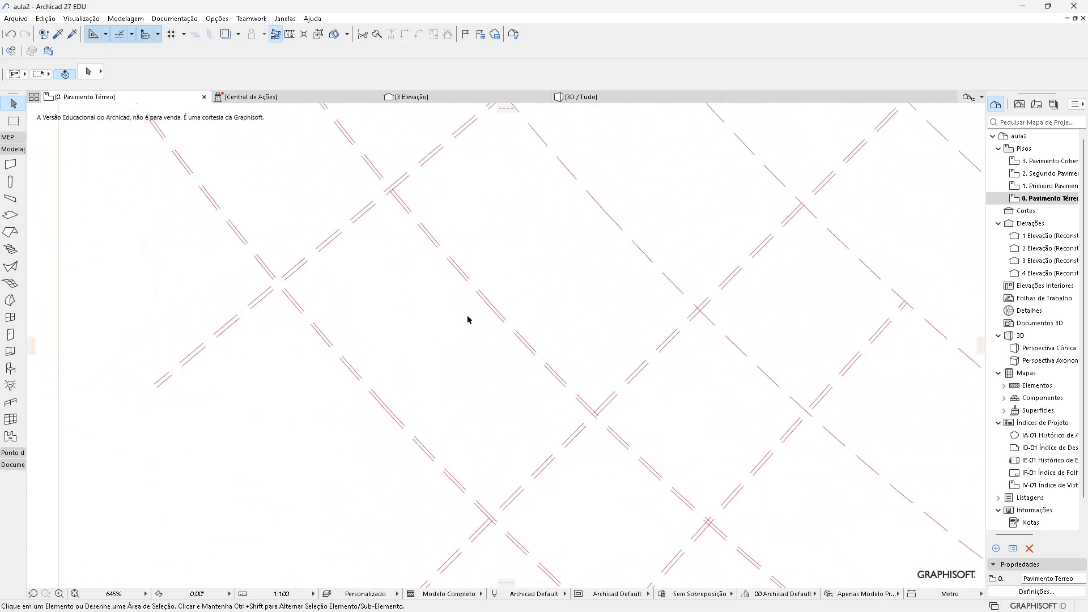
Step: Create slabs filling two adjacent cells, one in the outer paving row and one directly inward in the second row
left_click(10, 216)
scroll(403, 323, "up", 1)
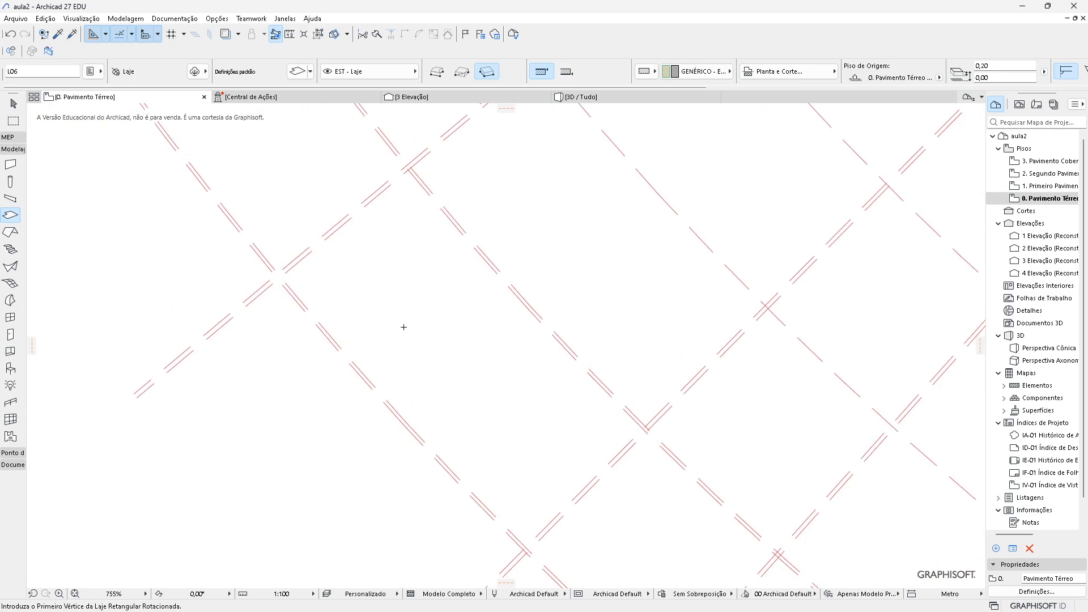
left_click(437, 333)
left_click(666, 315)
middle_click_drag(728, 368, 662, 405)
scroll(632, 308, "down", 1)
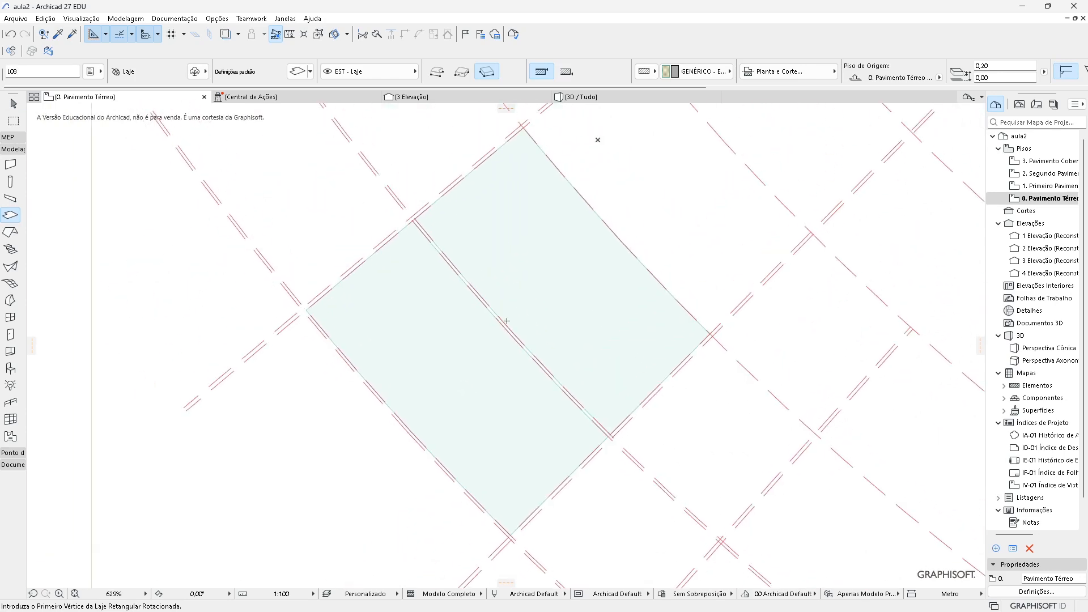
Step: Add slabs to the two outer-row cells on either side of the existing outer-row slab
middle_click_drag(385, 282, 380, 145)
left_click(383, 321)
key("space")
left_click(655, 467)
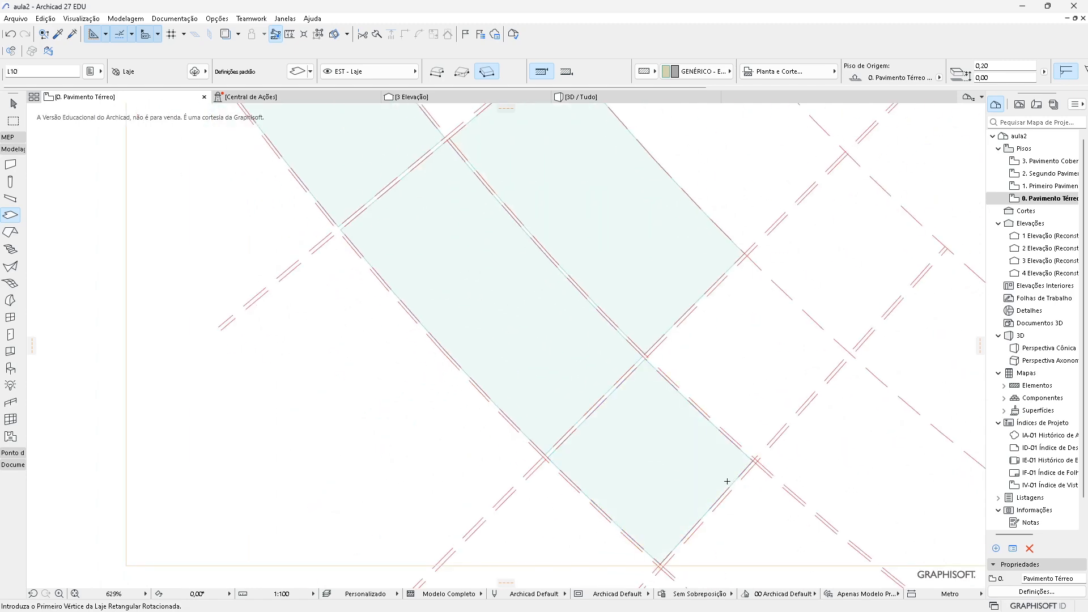
key("Escape")
Step: Examine the new slabs' edges and the neighbouring unfilled grid cells in plan
scroll(789, 483, "down", 1)
middle_click_drag(788, 484, 584, 411)
scroll(703, 357, "up", 2)
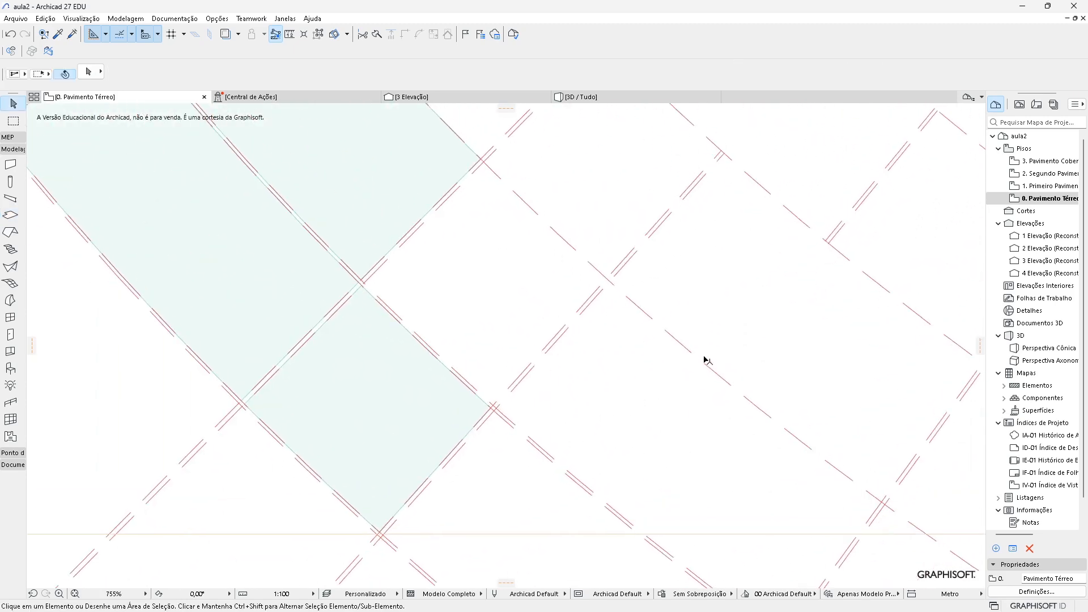
scroll(553, 360, "down", 1)
middle_click_drag(554, 359, 592, 408)
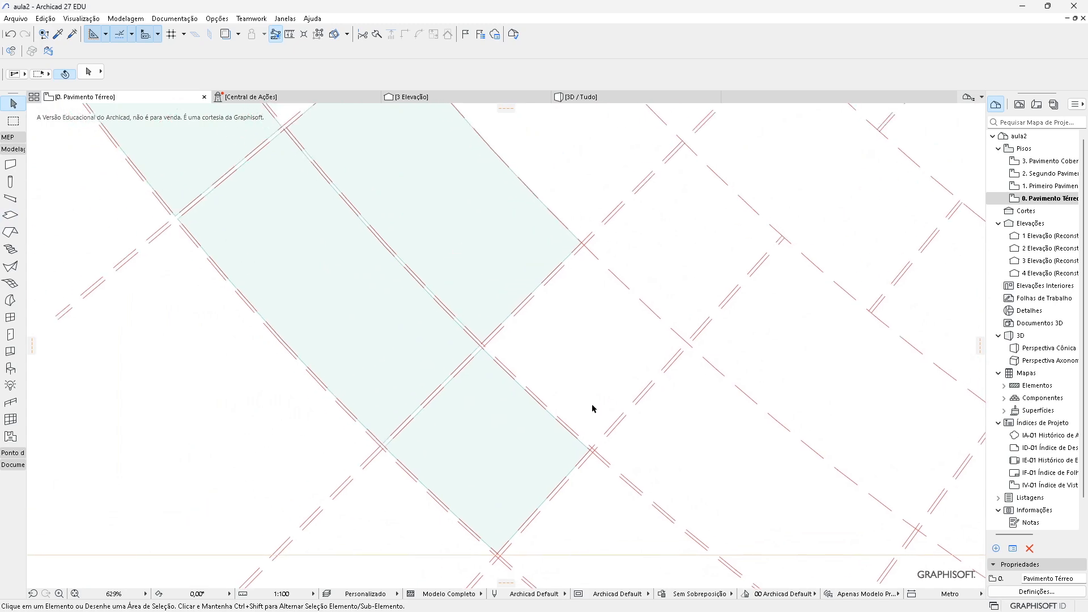
middle_click_drag(766, 377, 664, 470)
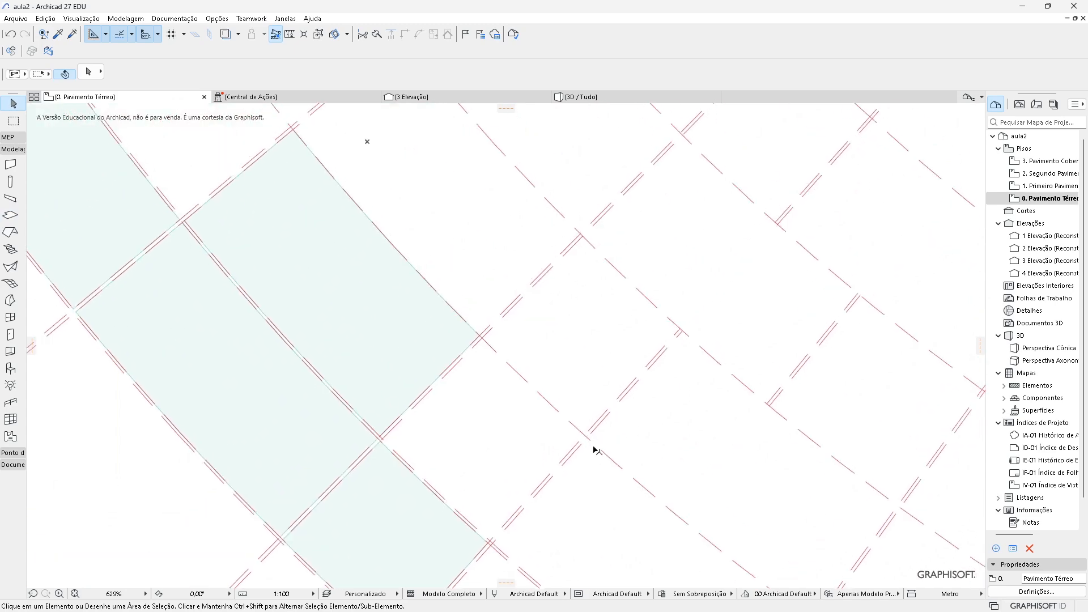
scroll(478, 481, "down", 3)
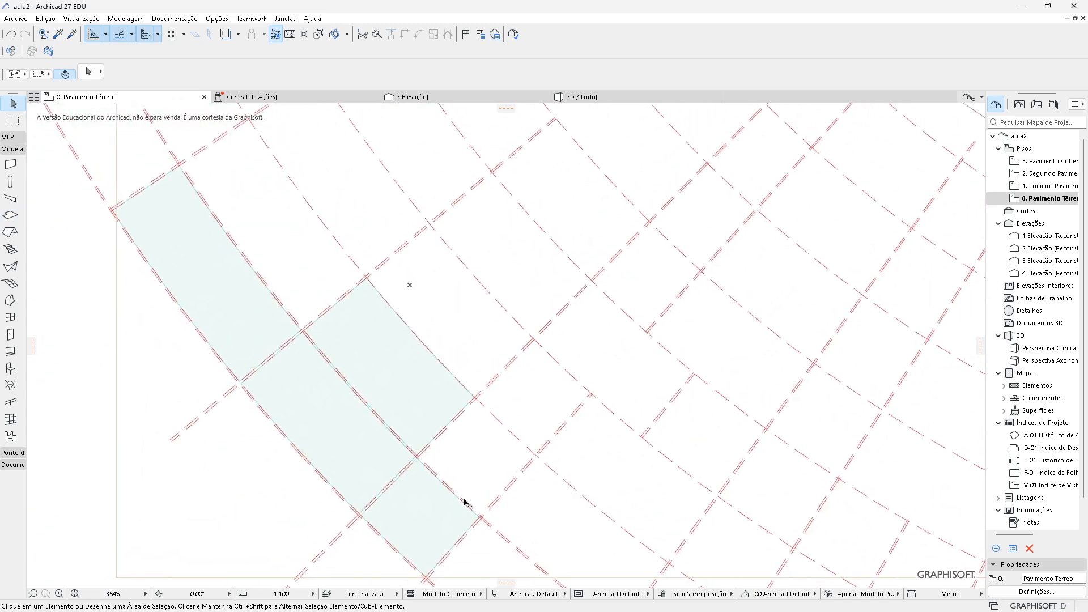
middle_click_drag(457, 532, 540, 486)
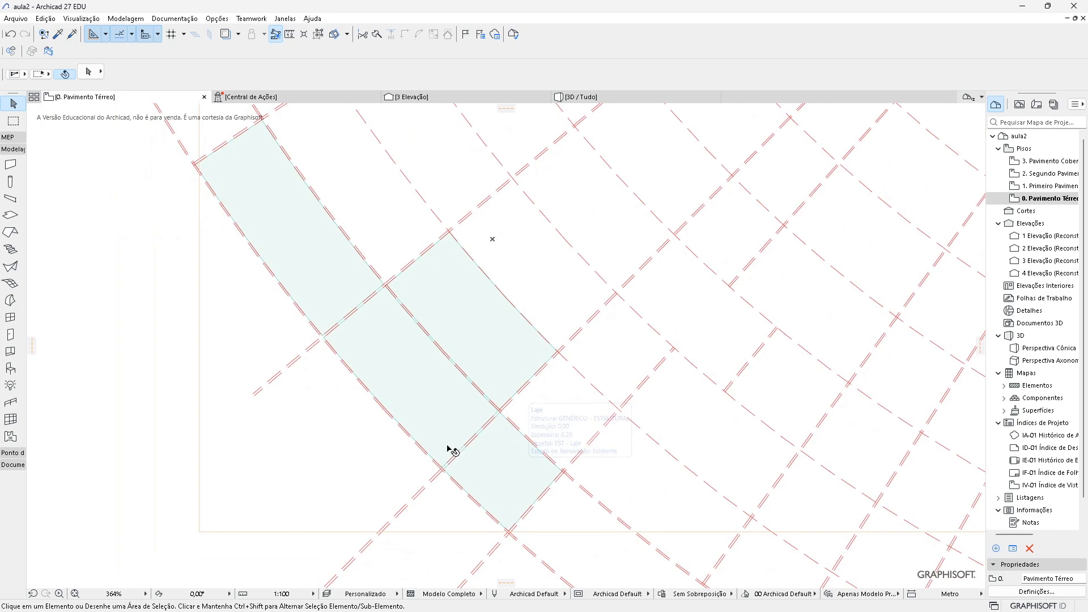
Step: Inspect the slabs and the joints between them in 3D, and return to the ground floor plan
key("F3")
middle_click_drag(527, 529, 495, 400, "shift")
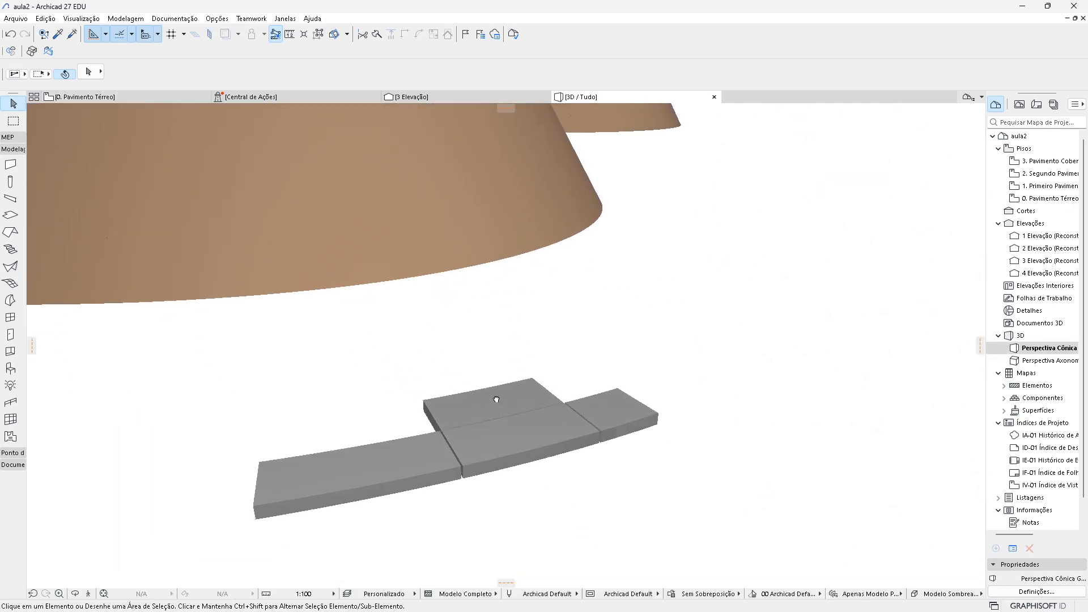
scroll(490, 428, "up", 4)
middle_click_drag(462, 479, 548, 436, "shift")
scroll(522, 406, "down", 5)
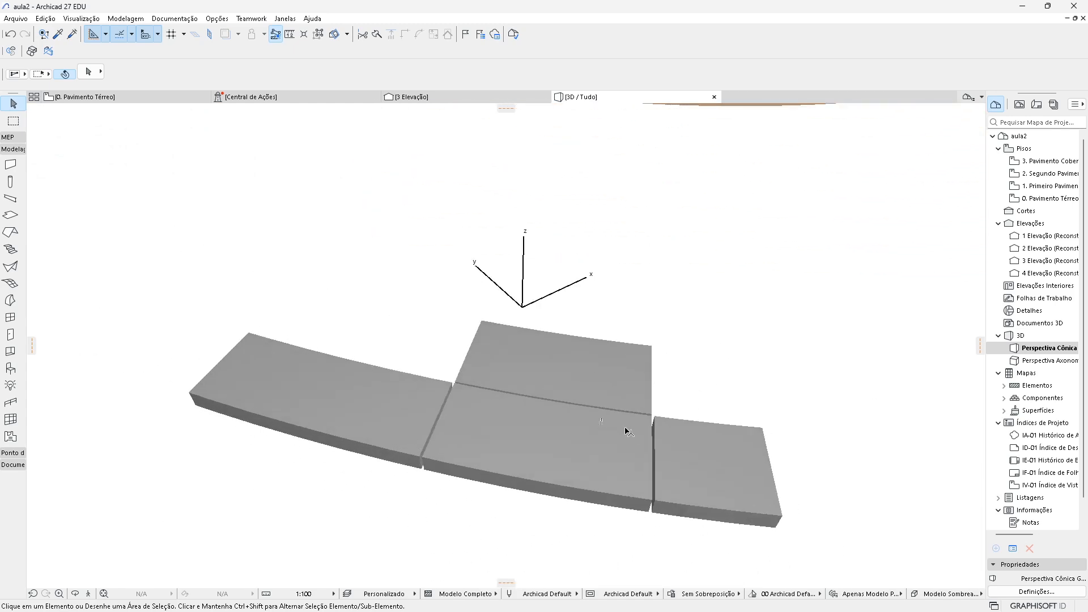
key("F2")
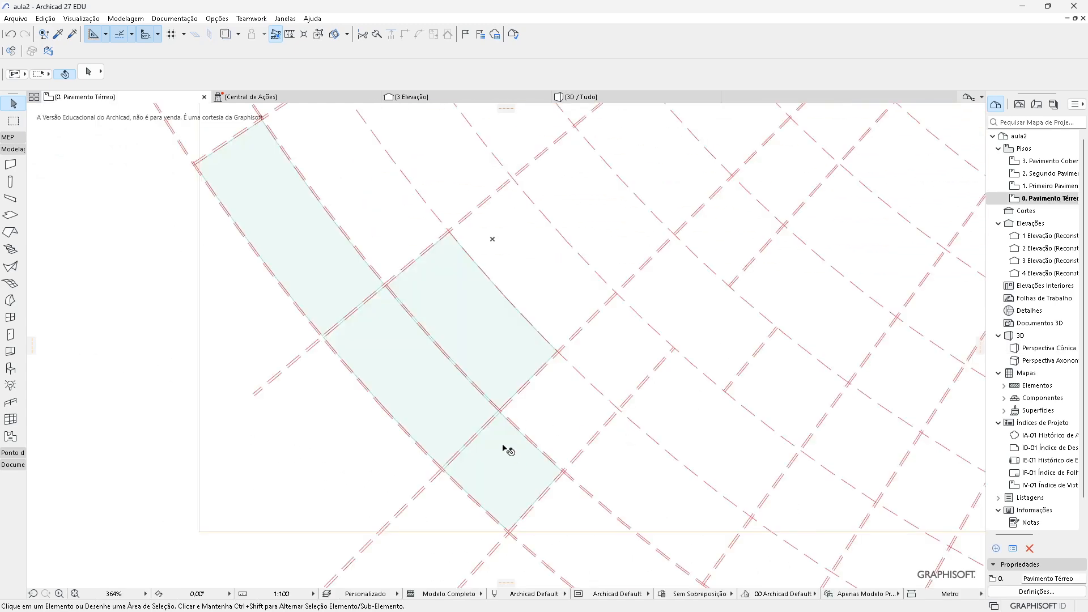
Step: Continue the outer paving row with slabs in its next two cells, using the settings of the existing small slab
scroll(514, 447, "down", 6)
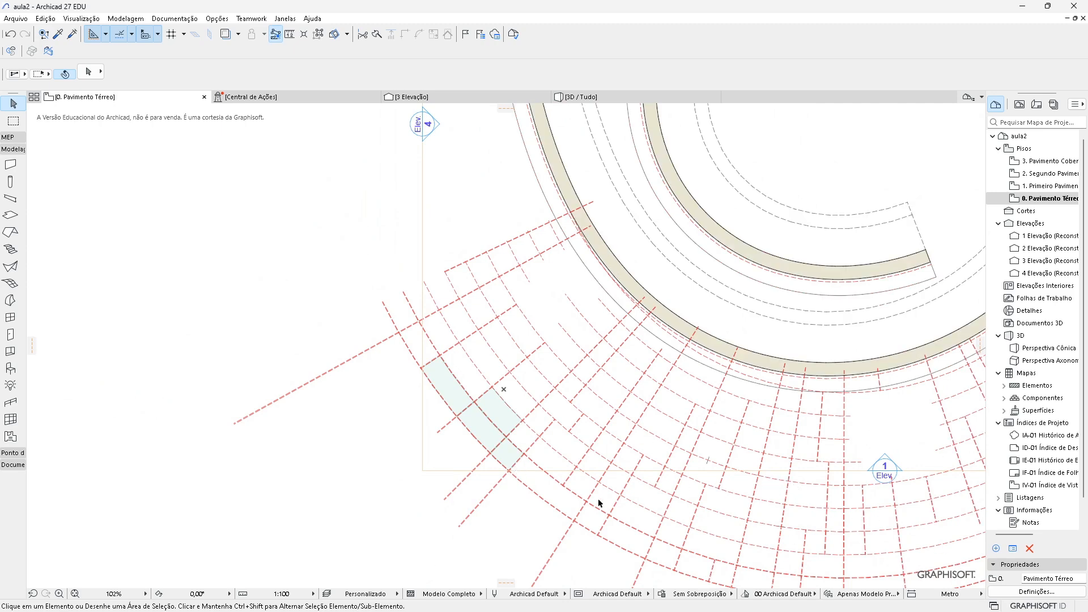
scroll(599, 500, "up", 4)
left_click(461, 433)
left_click(465, 428, "alt")
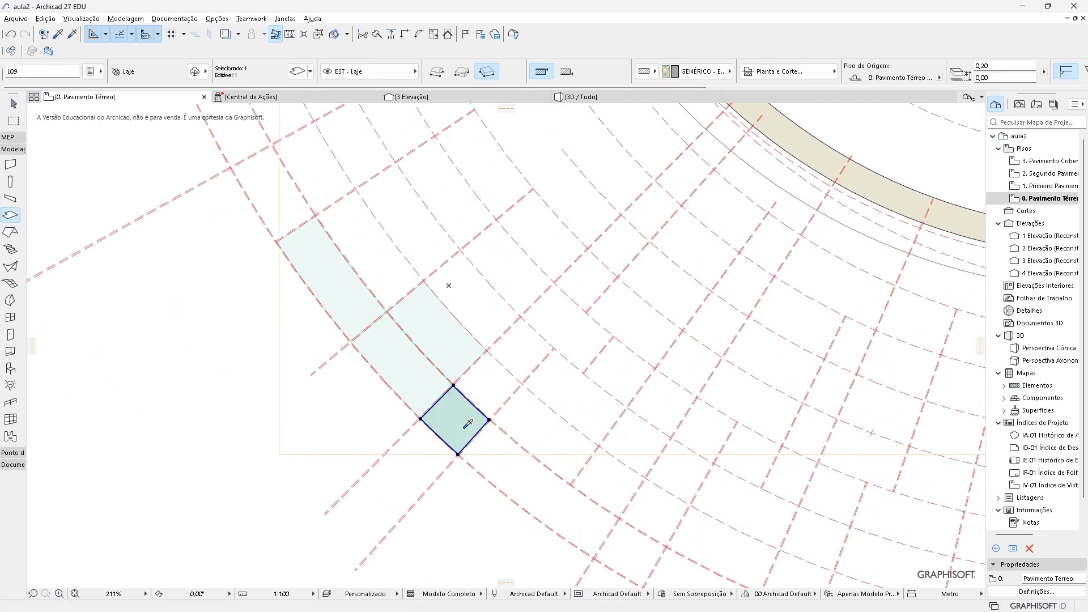
key("space")
left_click(539, 503)
left_click(624, 547)
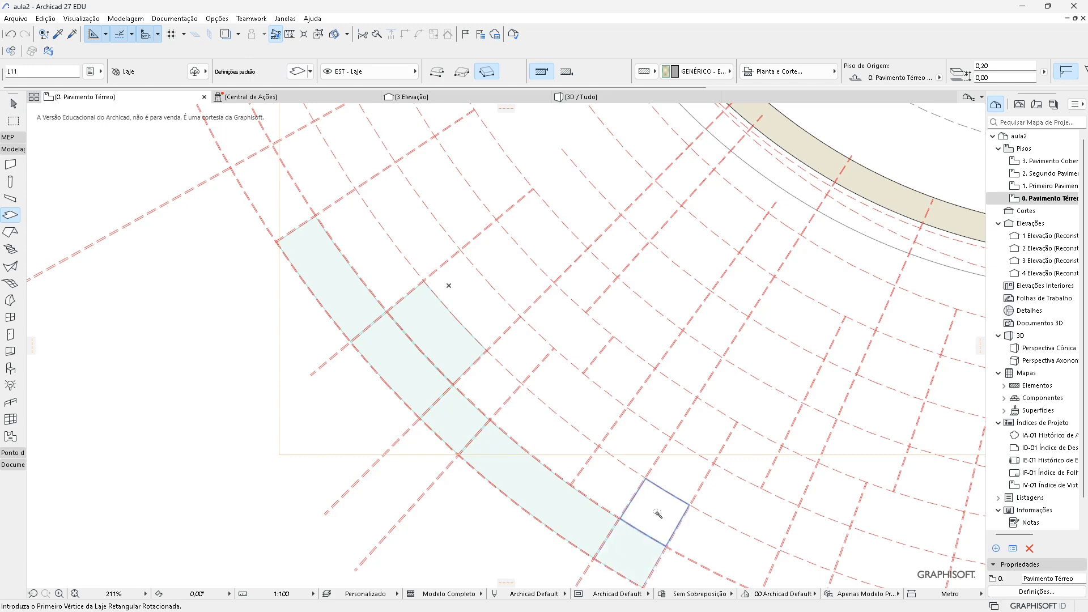
Step: Fill the four second-row cells beside the newly extended outer row with separate slabs
left_click(658, 513)
left_click(621, 482)
left_click(575, 459)
left_click(513, 391)
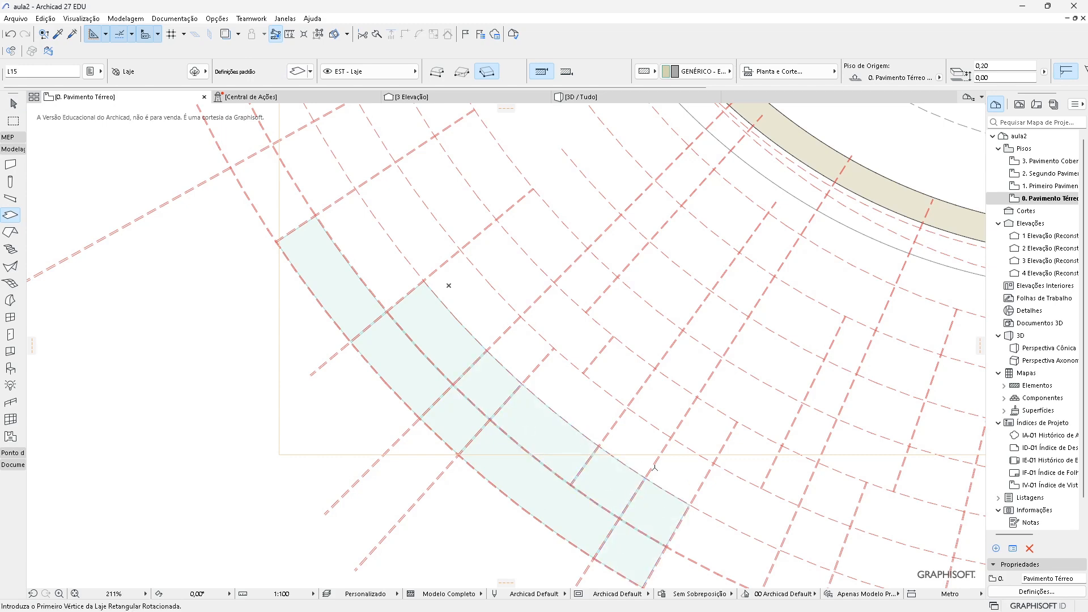
Step: Undo the paving slabs in the two outer rows one after another, back to the first outer-row slab
scroll(665, 486, "down", 5)
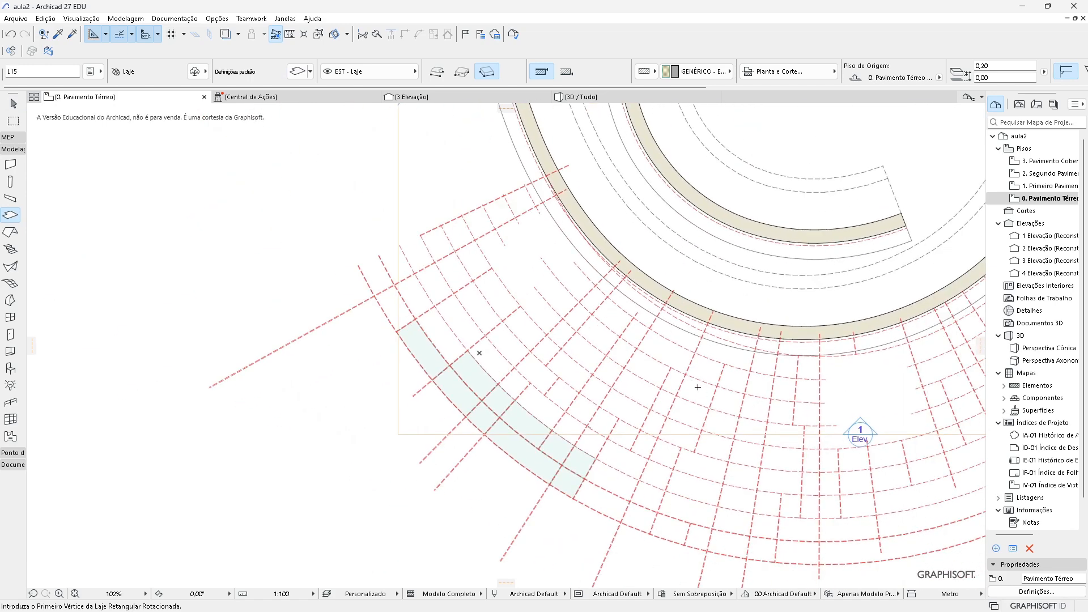
scroll(563, 462, "up", 4)
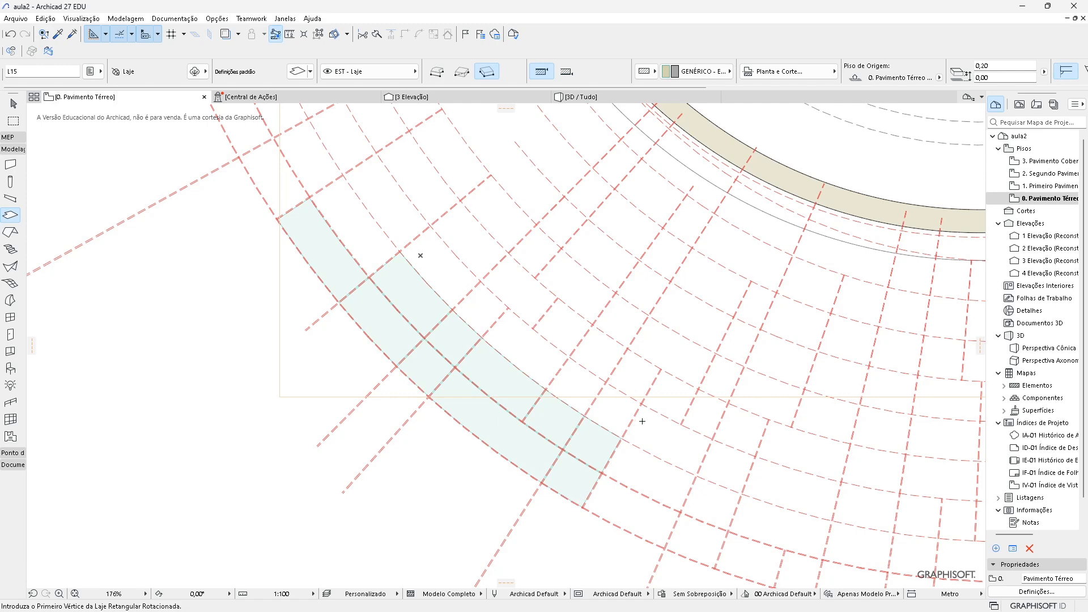
scroll(643, 421, "down", 5)
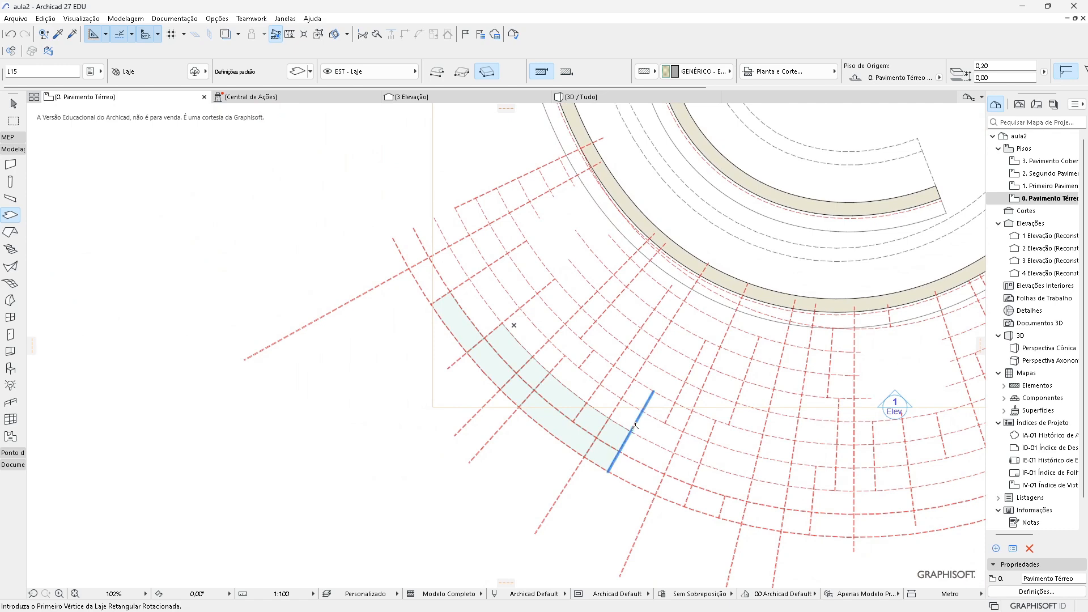
scroll(617, 451, "up", 5)
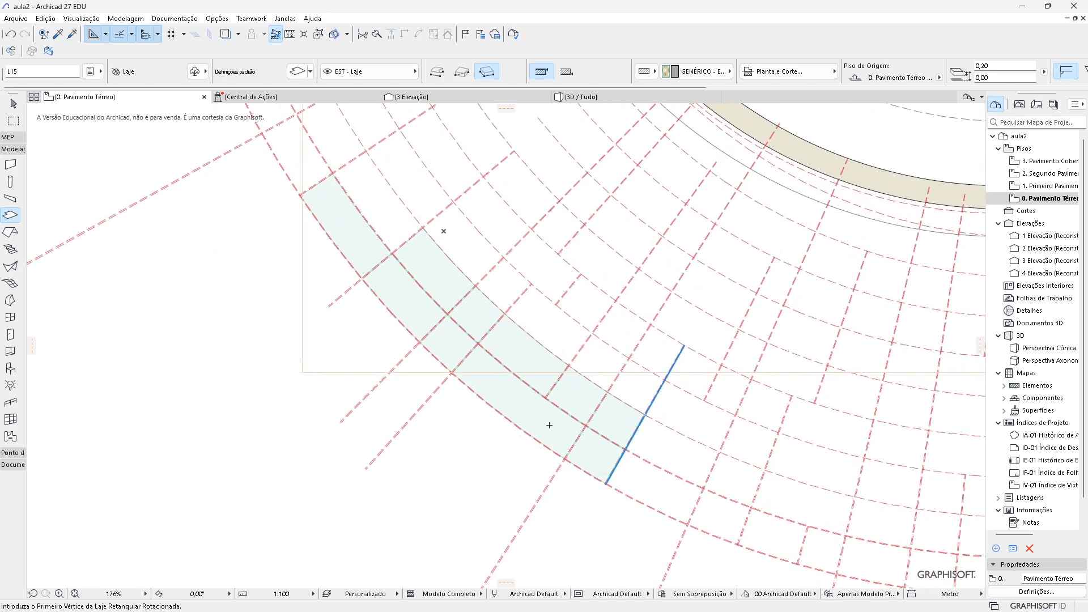
scroll(549, 425, "up", 3)
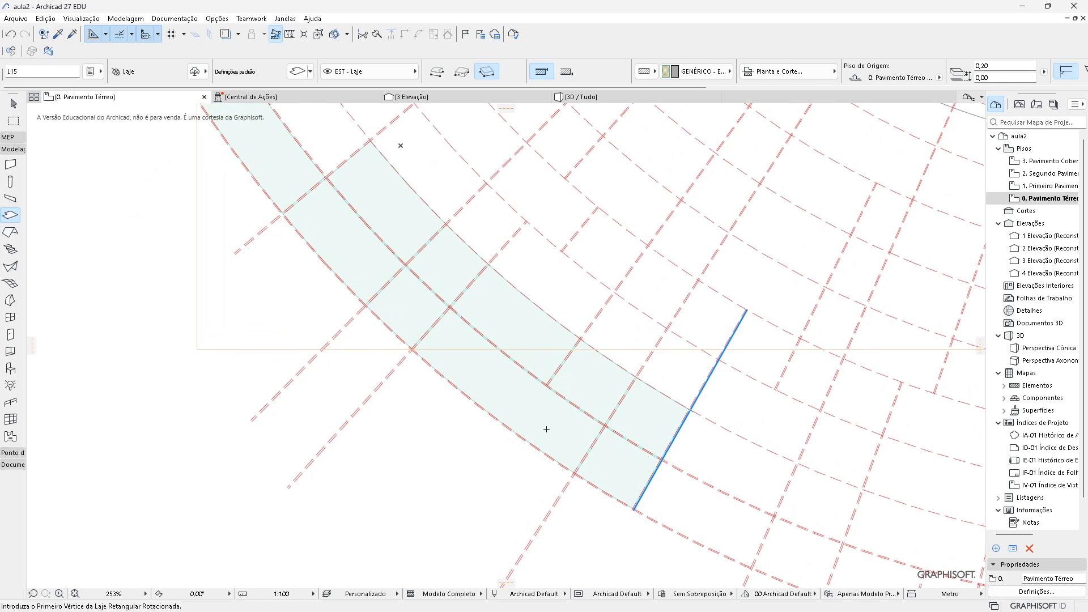
key("ctrl+z")
key("ctrl+z")
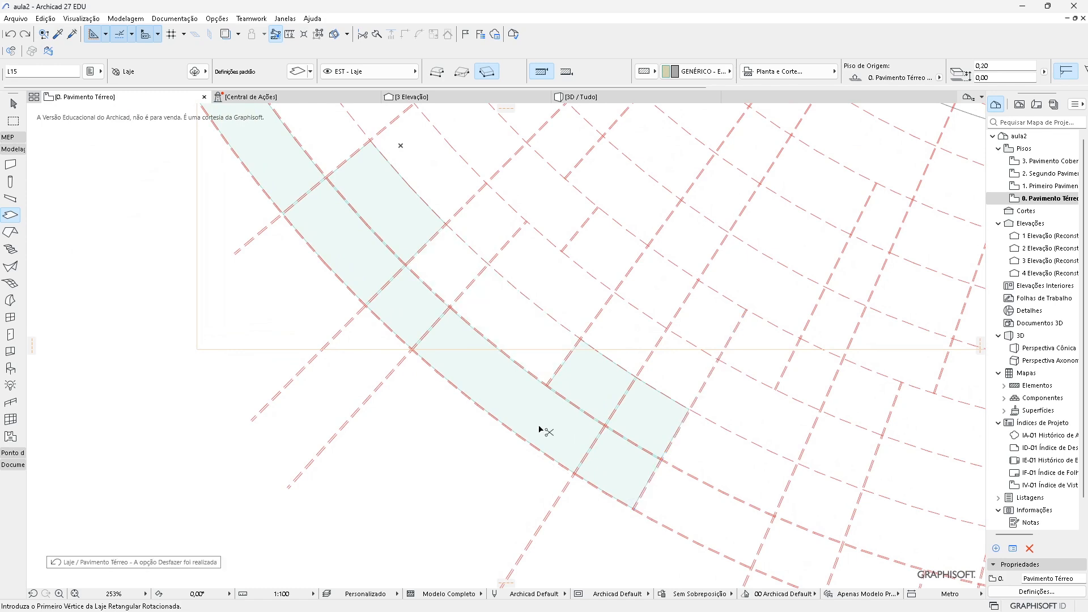
key("ctrl+z")
key("ctrl+z")
key("ctrl+z")
key("ctrl+z")
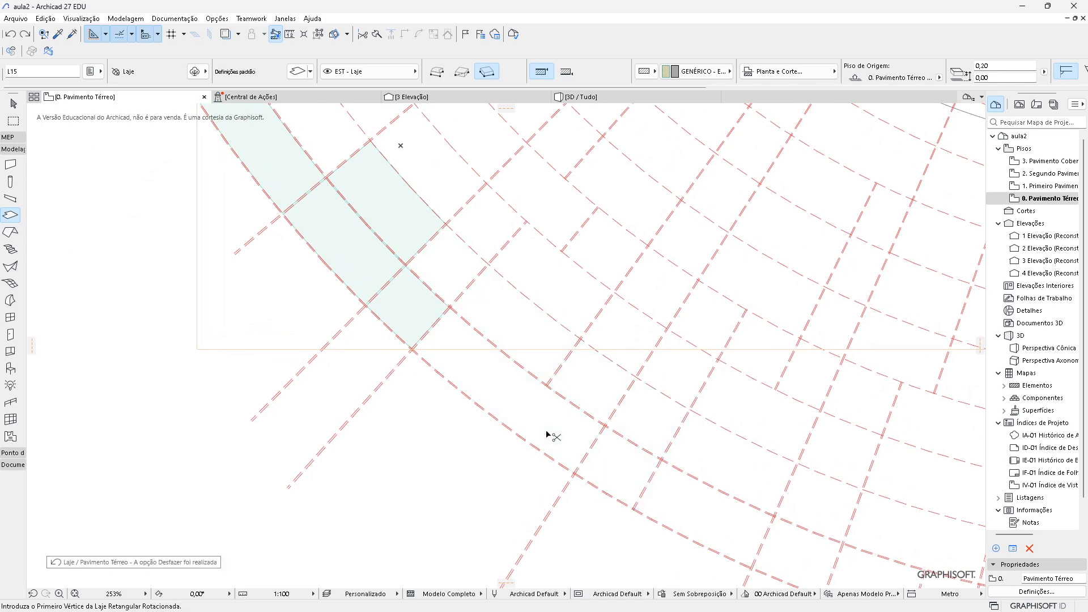
key("ctrl+z")
key("ctrl+z")
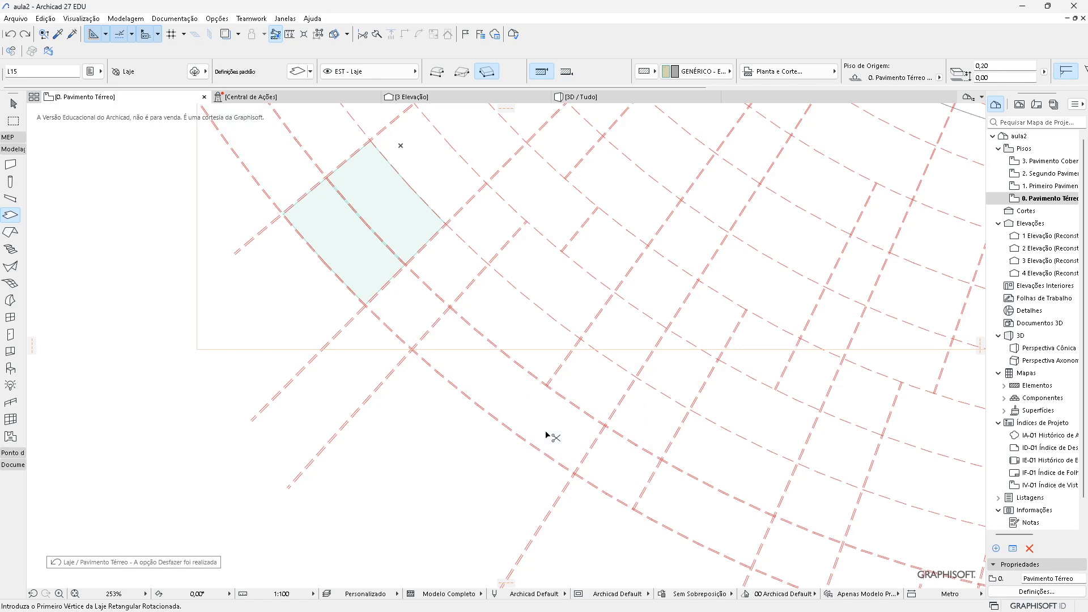
key("ctrl+z")
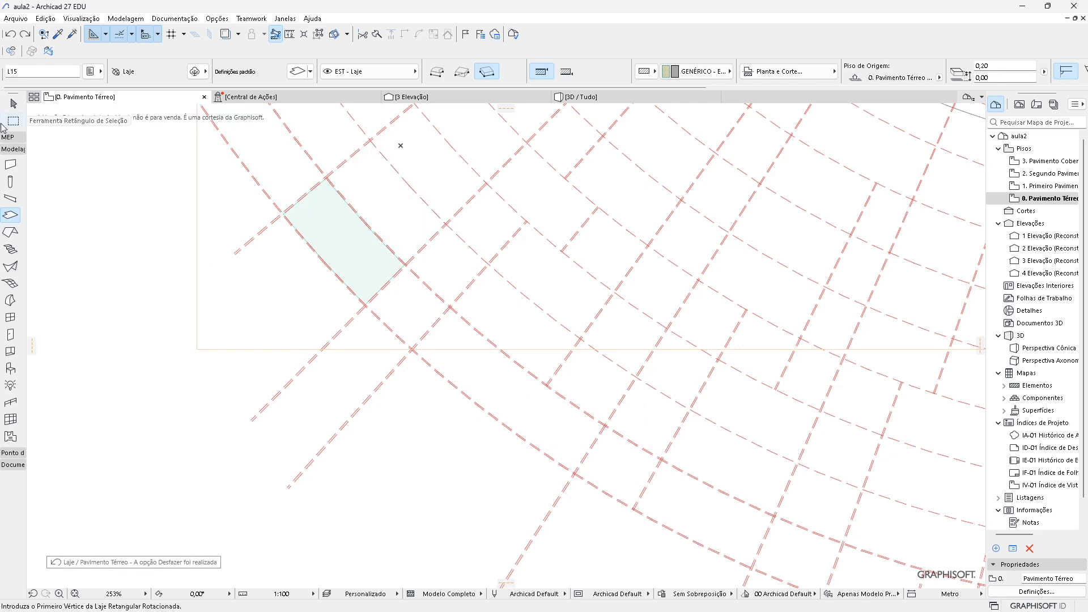
Step: Undo the remaining slab and the last polyline edit that formed the paving grid's joints, and clear the polyline selection
left_click(13, 103)
key("ctrl+z")
key("ctrl+z")
key("ctrl+z")
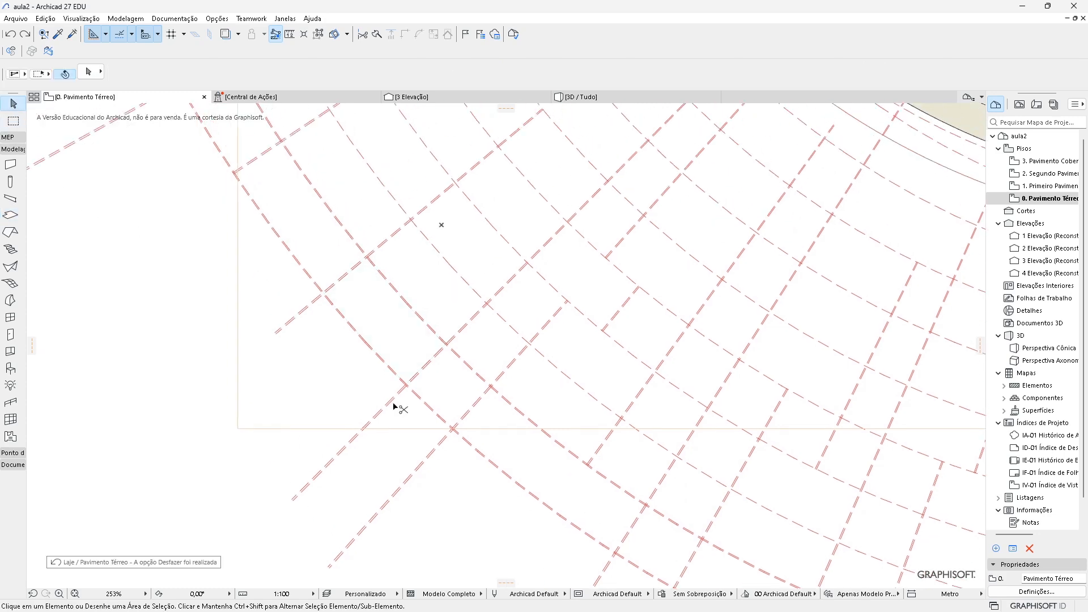
key("ctrl+z")
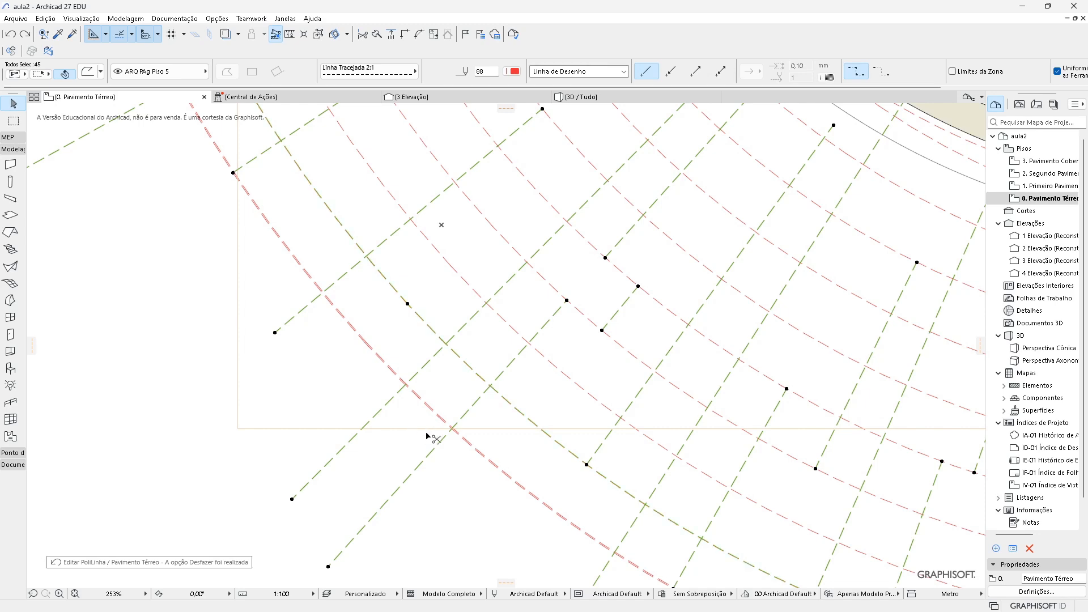
left_click(492, 481)
scroll(492, 481, "down", 2)
scroll(351, 389, "up", 1)
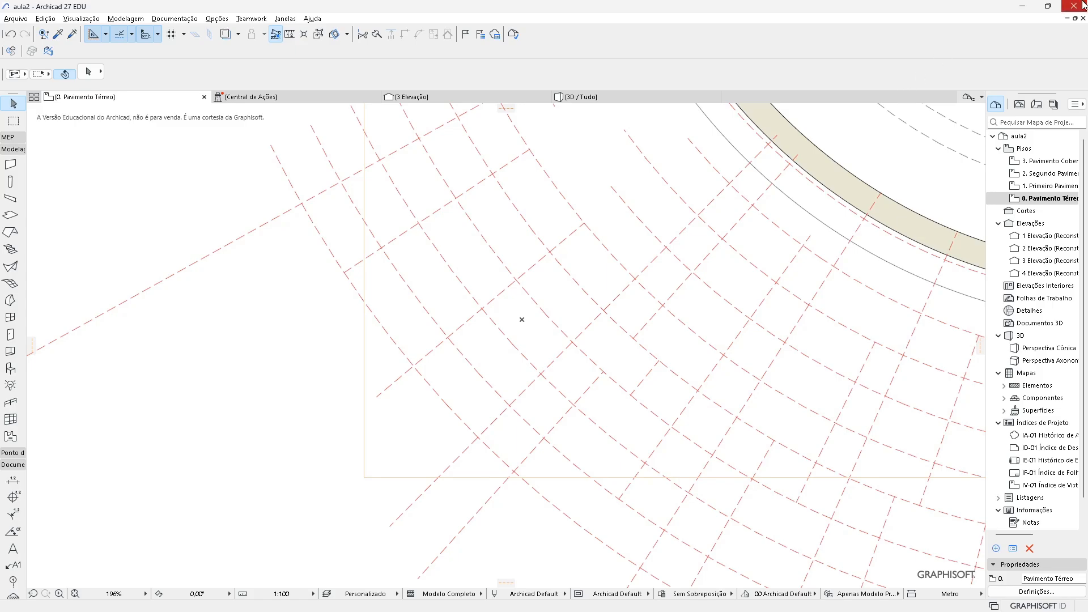
Step: Arrange Archicad beside Rhinoceros, switch to Rhinoceros, and close the Archicad Connection palette and the Grasshopper window
left_click(1047, 8)
key("alt+Tab")
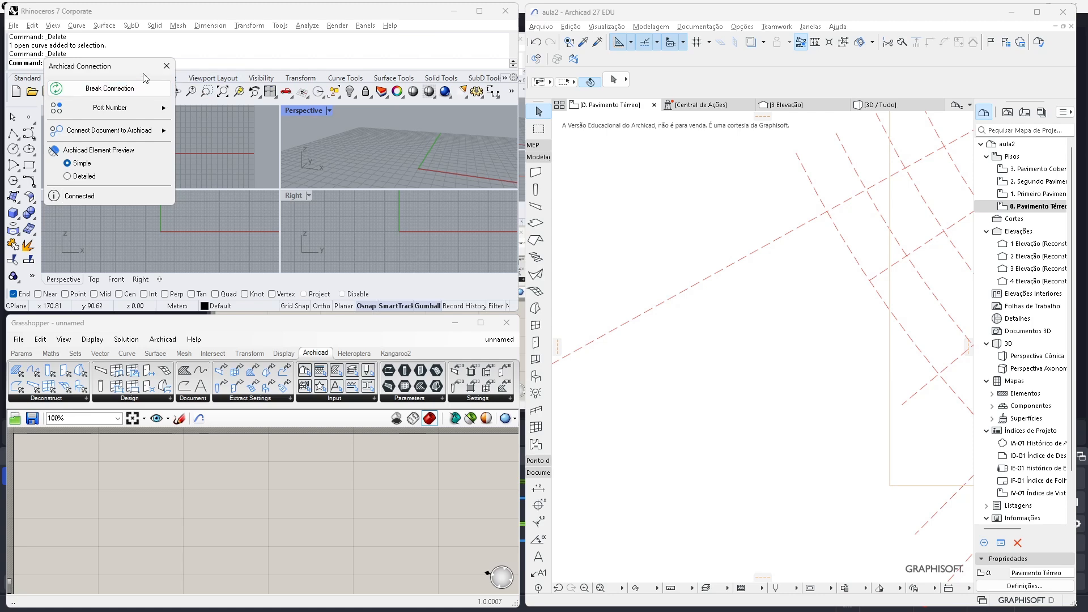
left_click(166, 67)
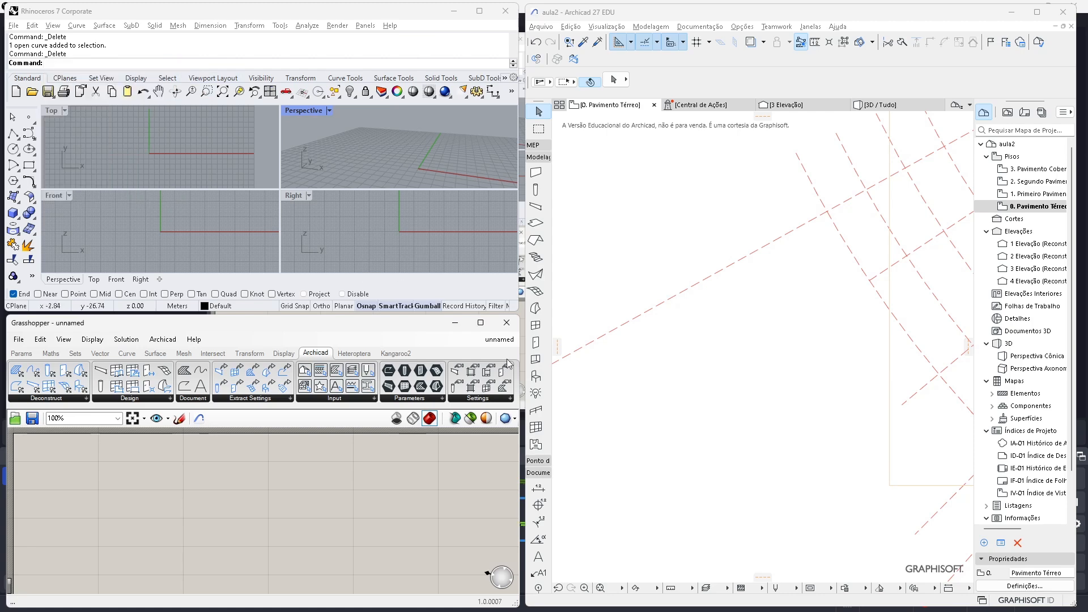
left_click(506, 327)
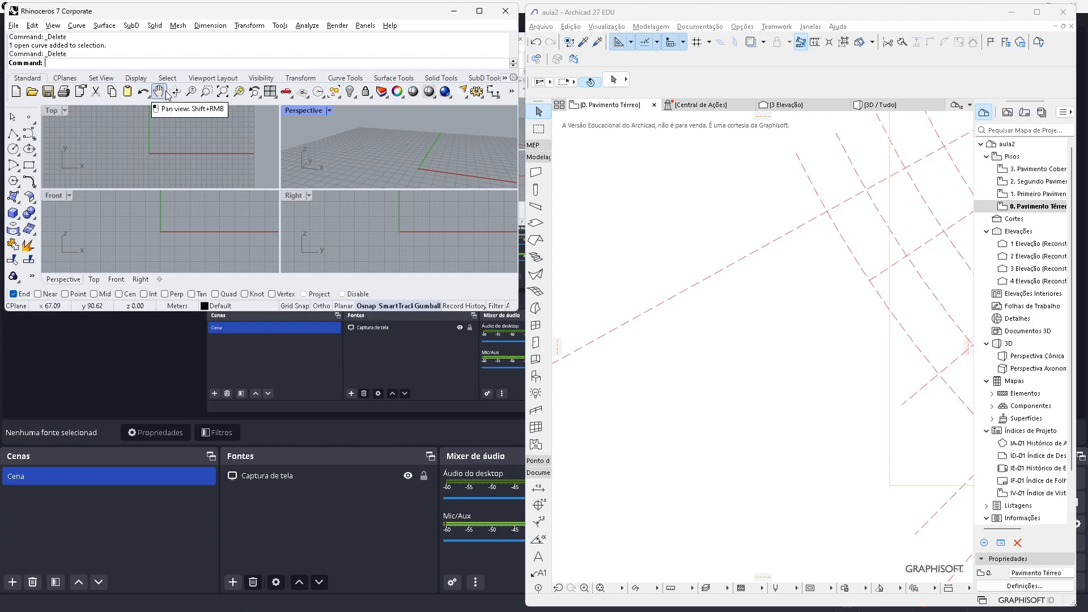
Step: Launch Grasshopper with the Grasshopper command in Rhinoceros
type("Gr")
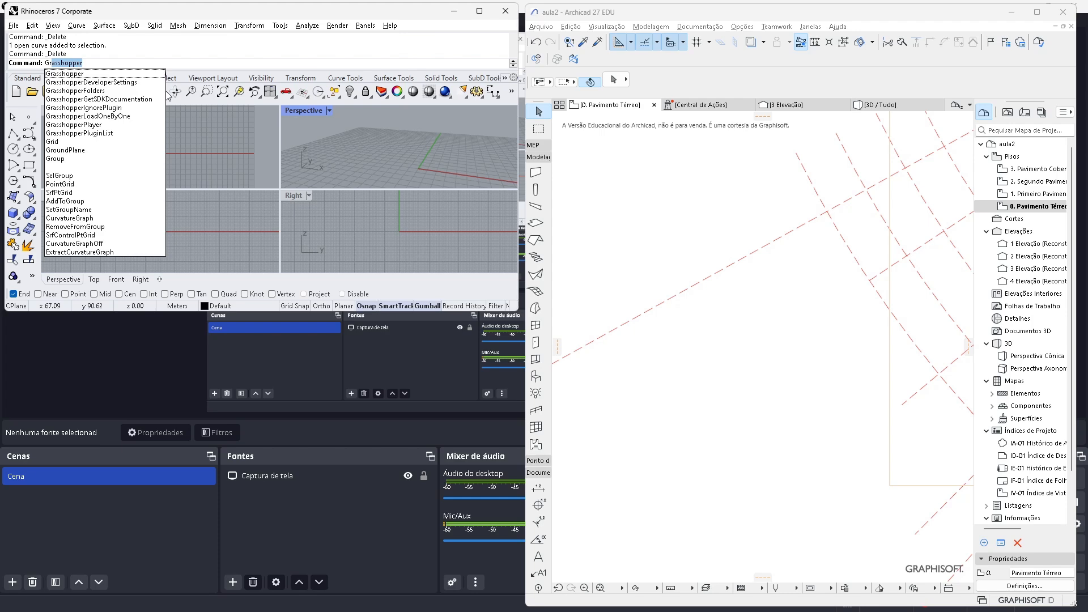
type("r")
key("BackSpace")
key("Return")
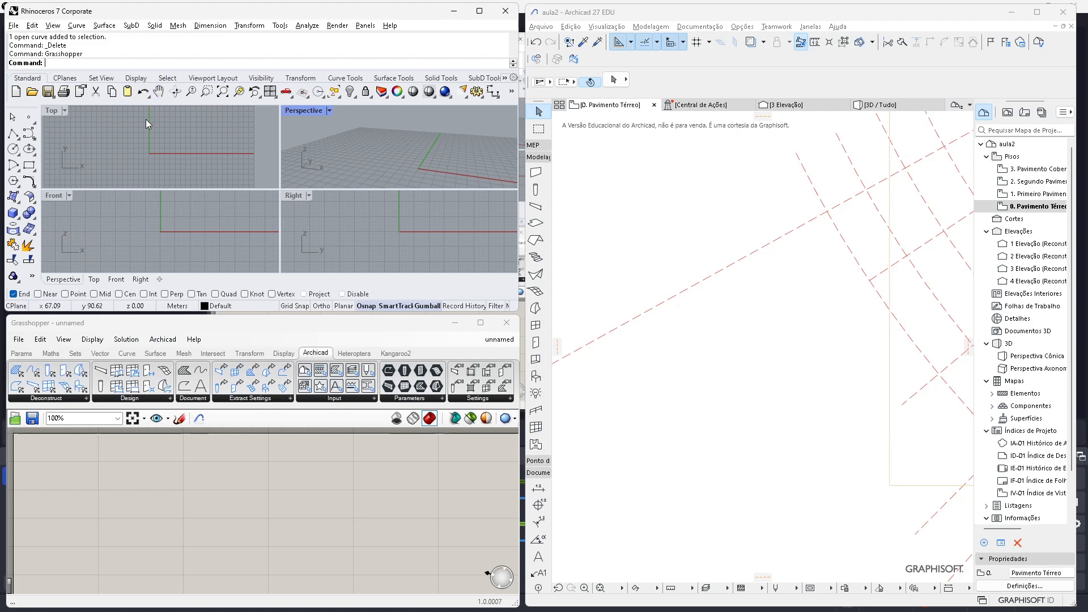
Step: Open Grasshopper's Archicad Connection palette, break and restart the connection, and place the palette clear of the Grasshopper canvas
scroll(225, 505, "down", 3)
scroll(255, 480, "up", 3)
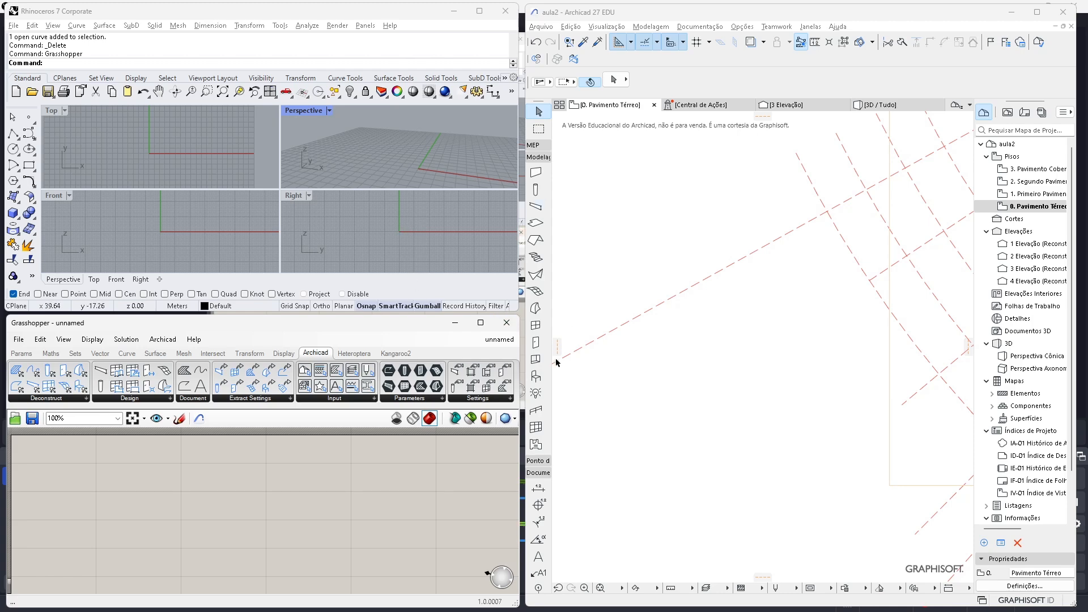
scroll(692, 383, "down", 5)
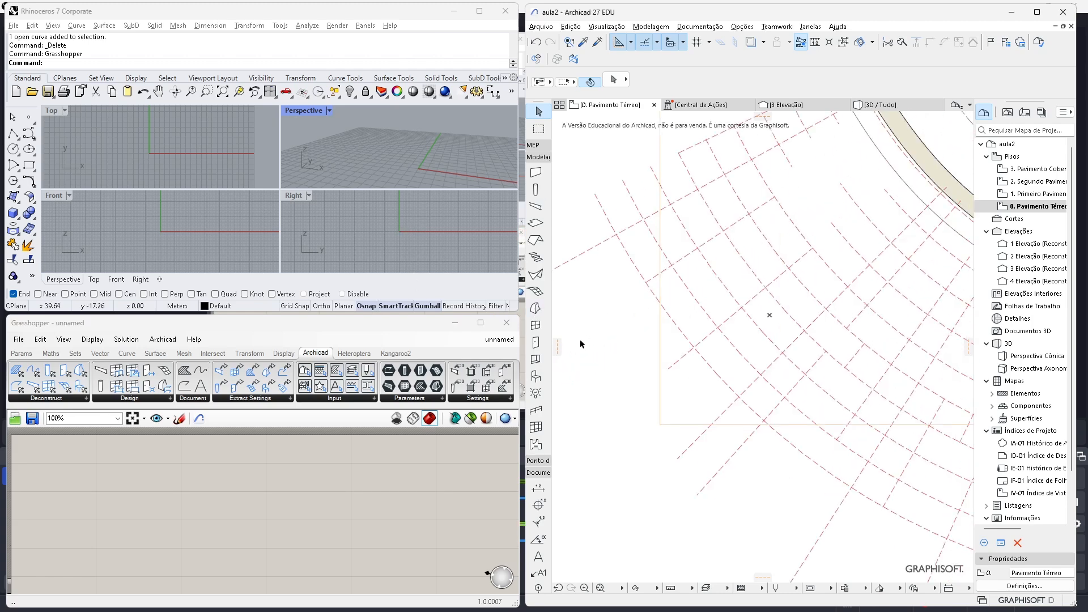
scroll(642, 367, "down", 1)
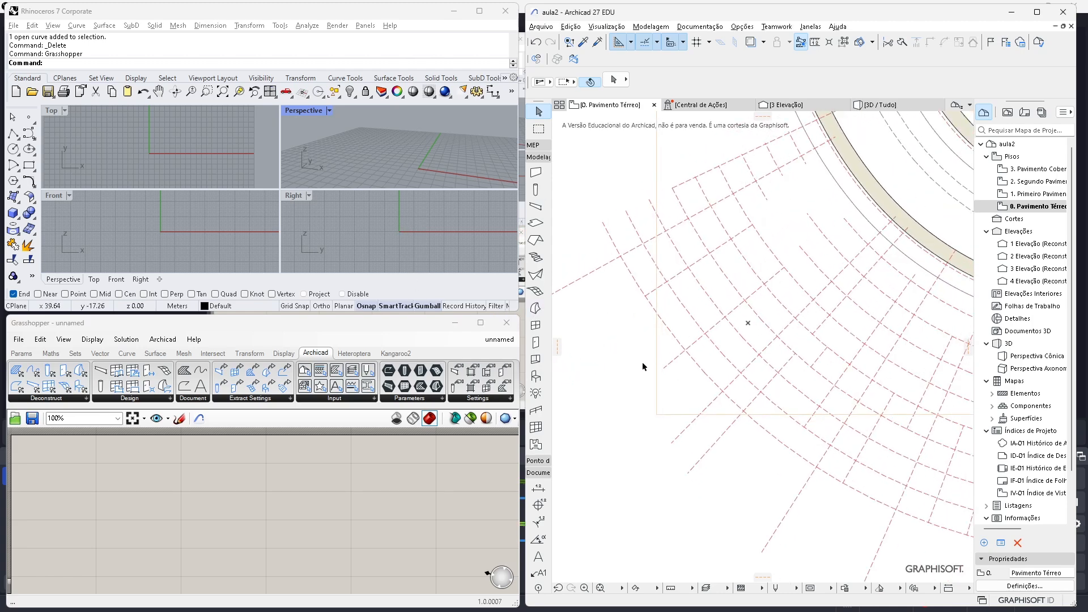
left_click(334, 462)
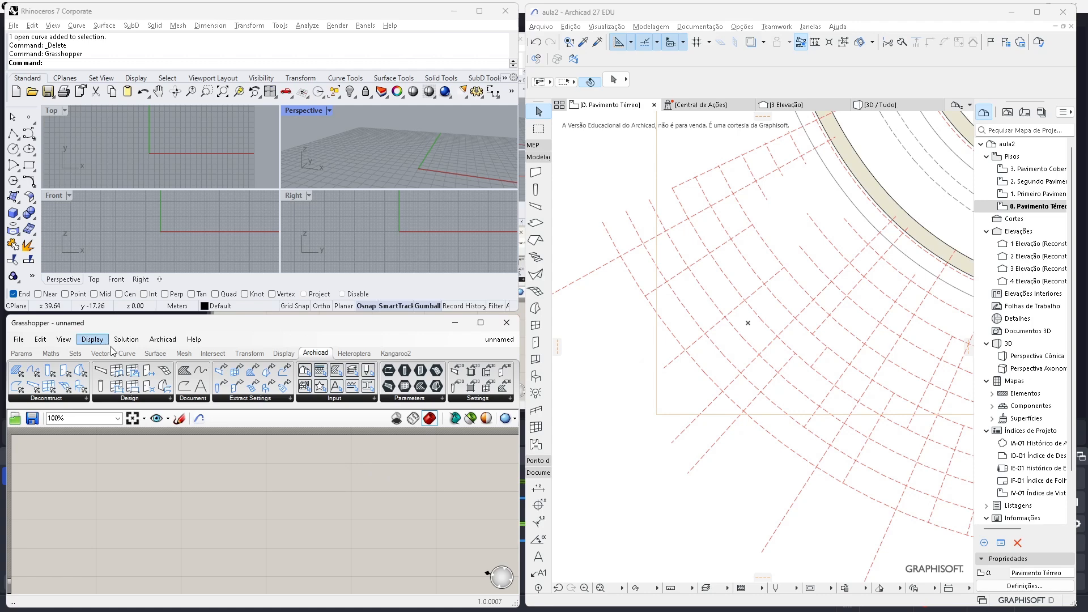
left_click(164, 340)
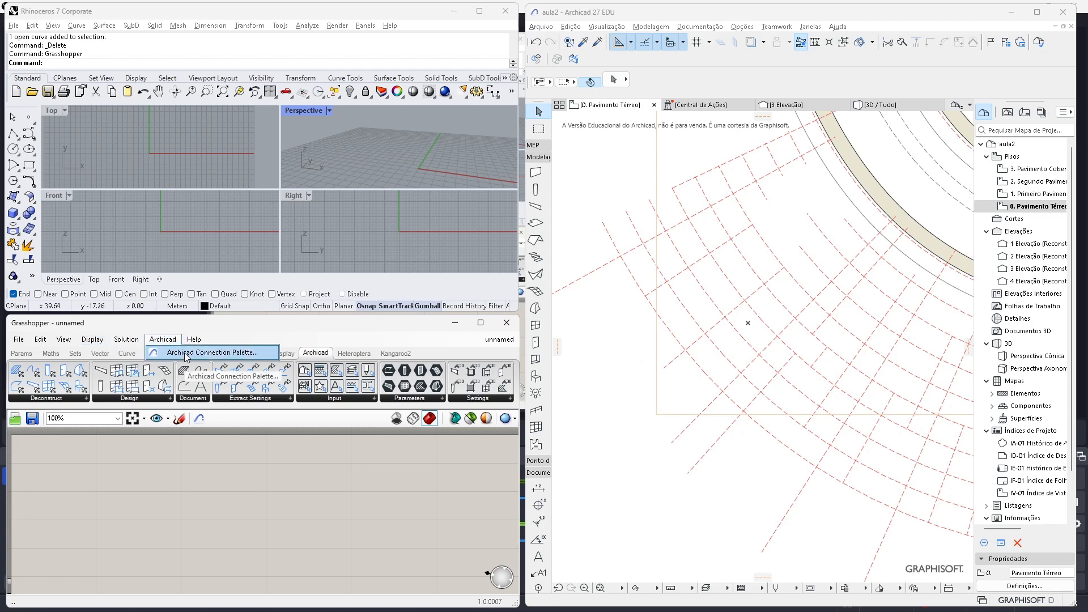
left_click(184, 354)
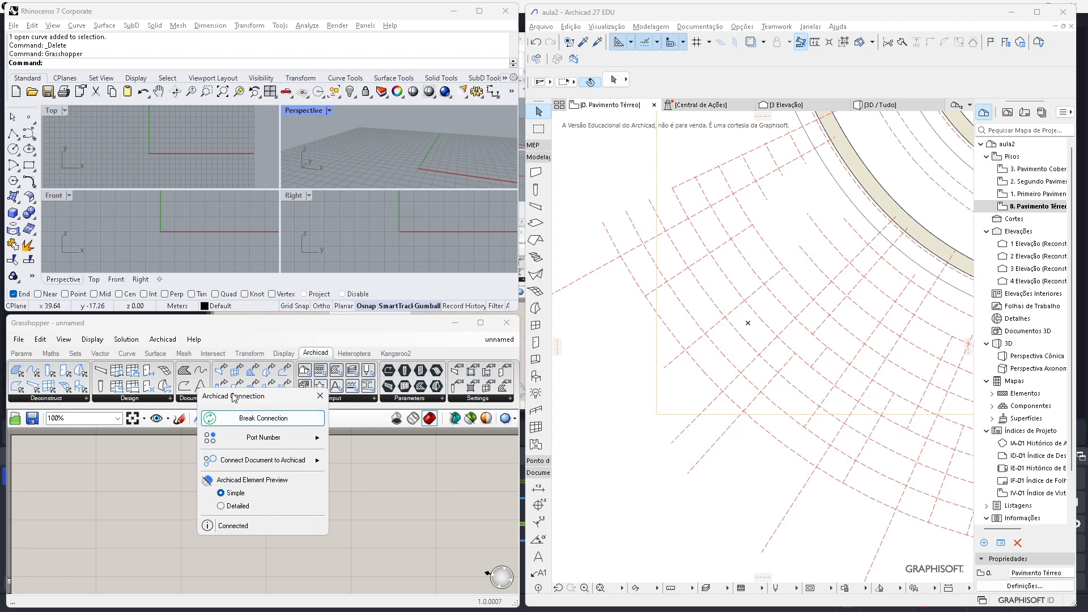
left_click_drag(261, 395, 89, 219)
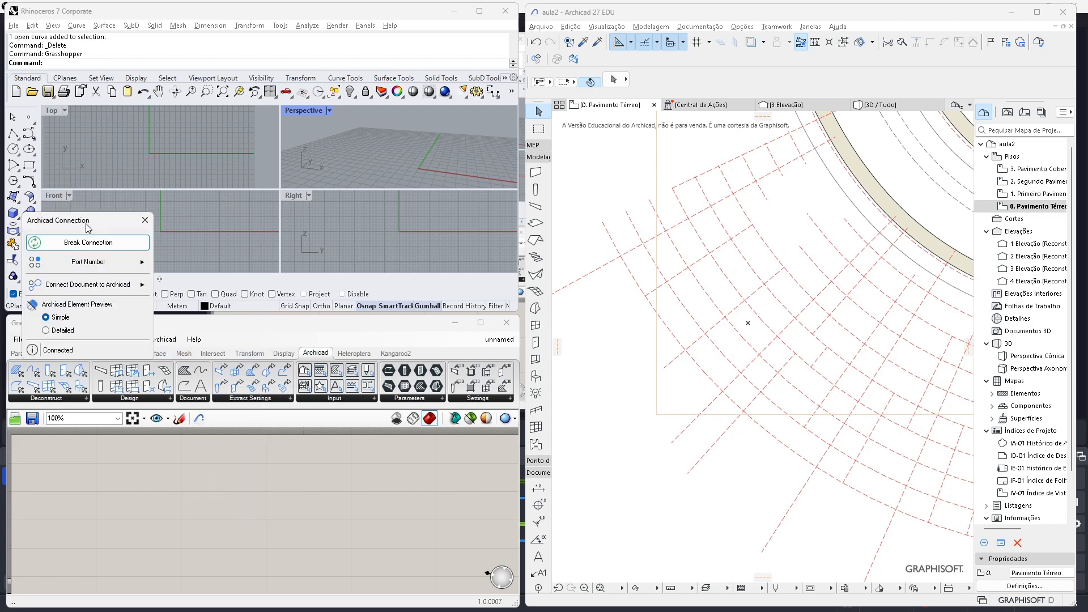
left_click(100, 247)
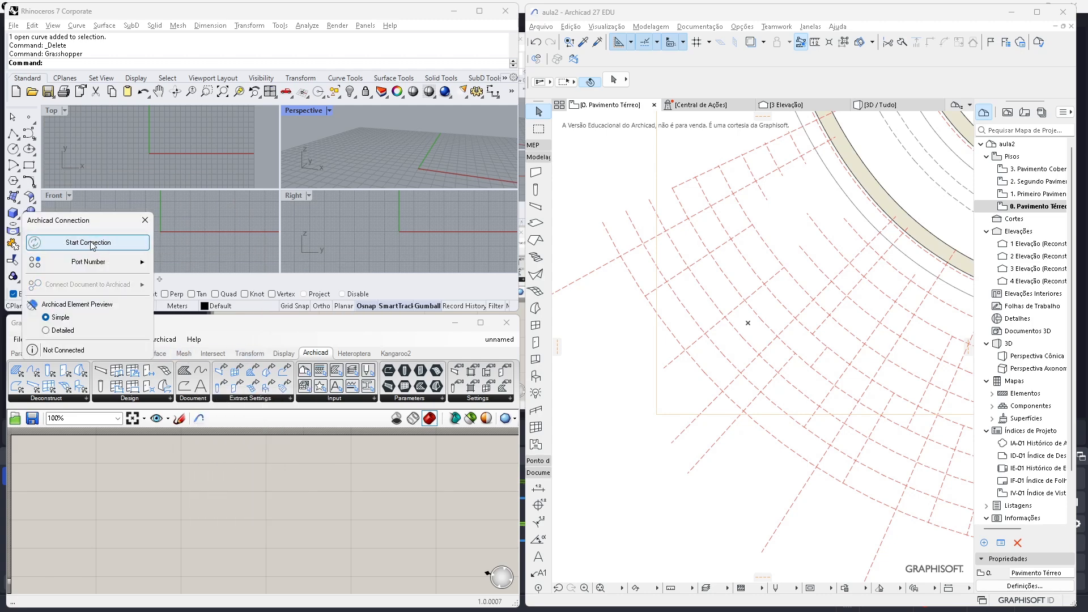
left_click(97, 245)
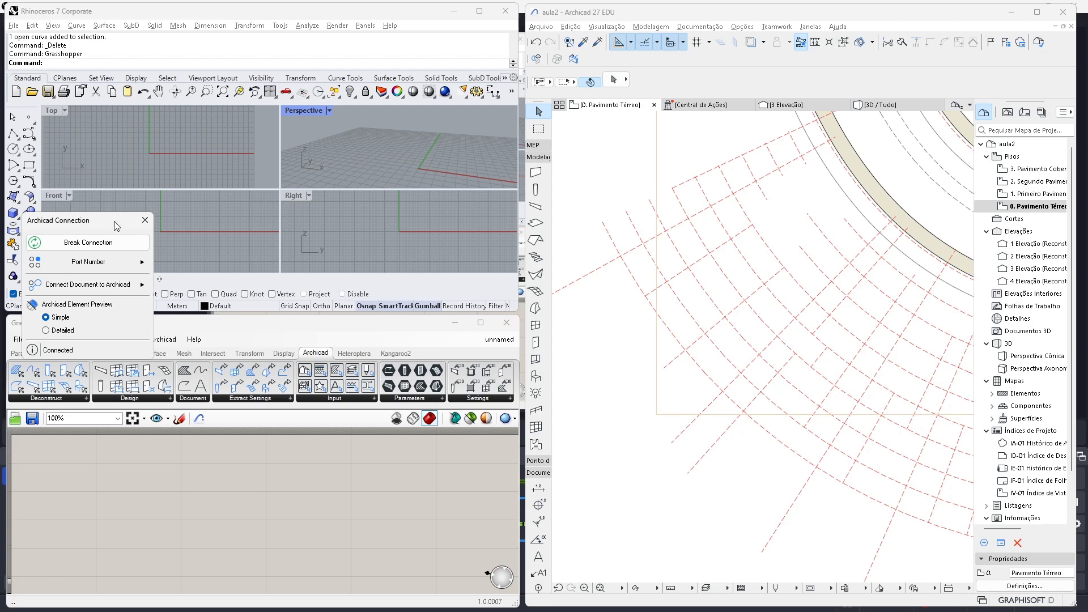
left_click_drag(114, 220, 120, 171)
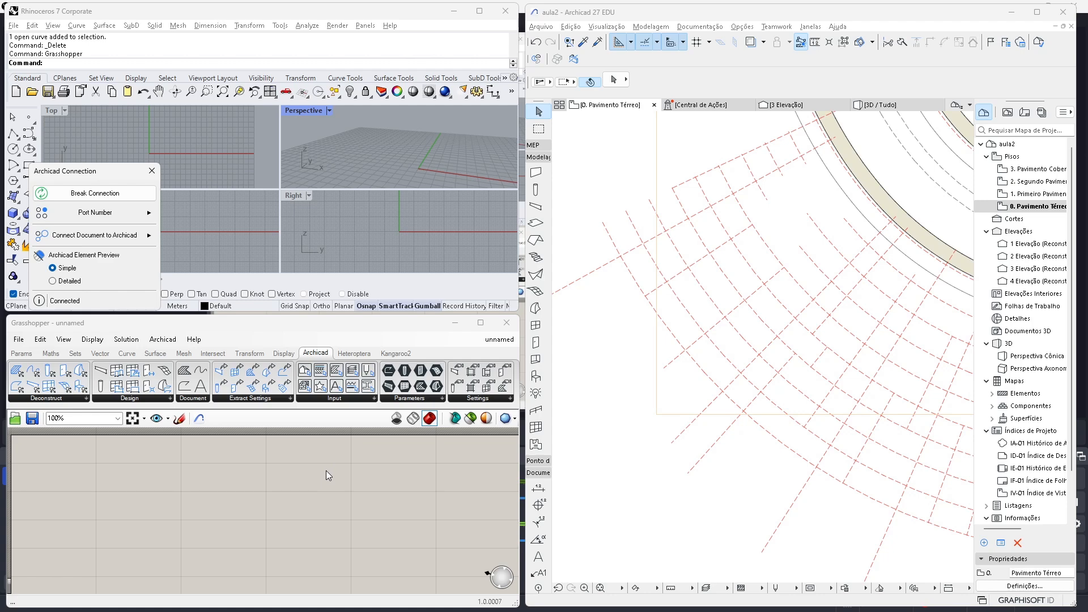
Step: Review the Archicad, Kangaroo2 and Heteroptera component categories in Grasshopper
left_click(308, 354)
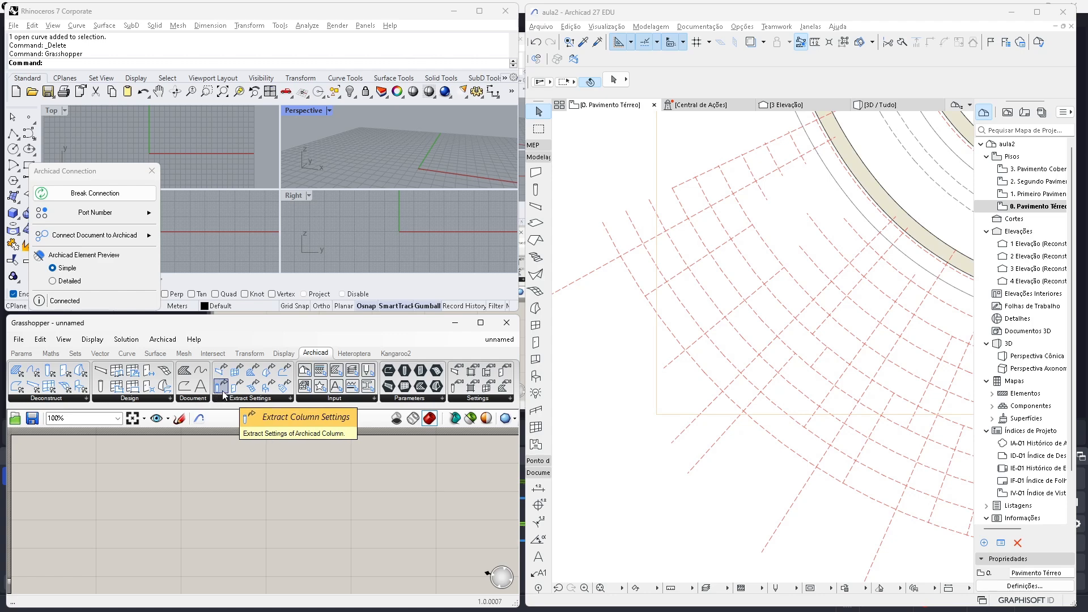
mouse_move(366, 361)
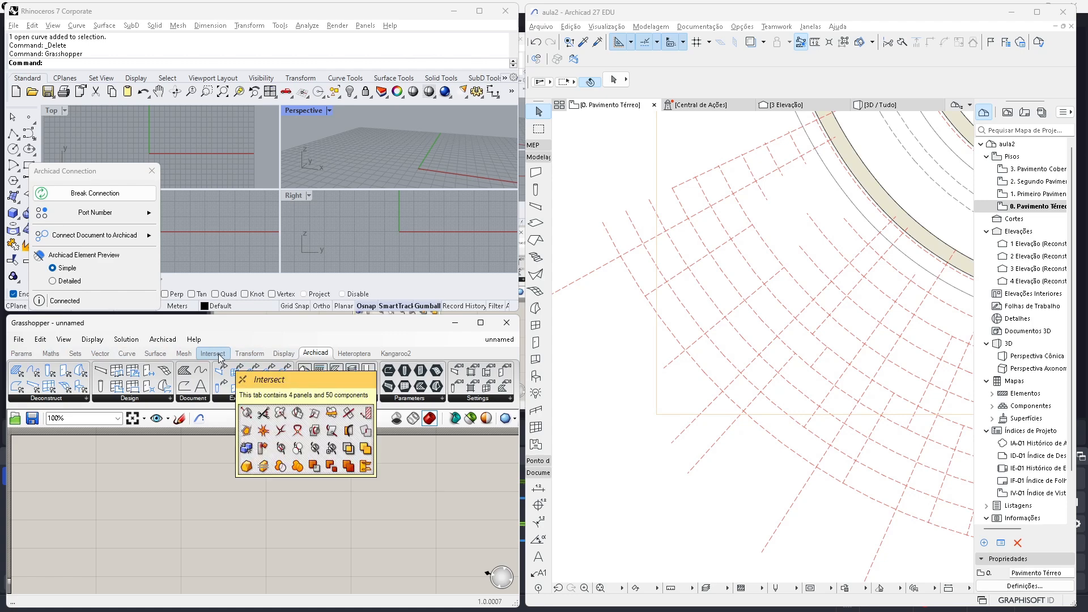
left_click(396, 354)
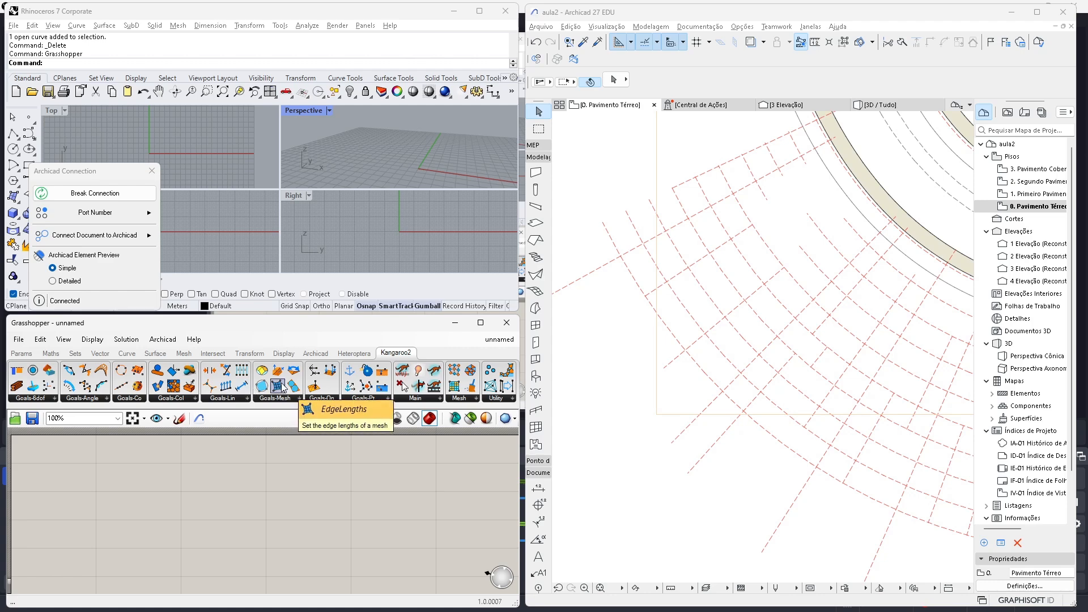
left_click(354, 353)
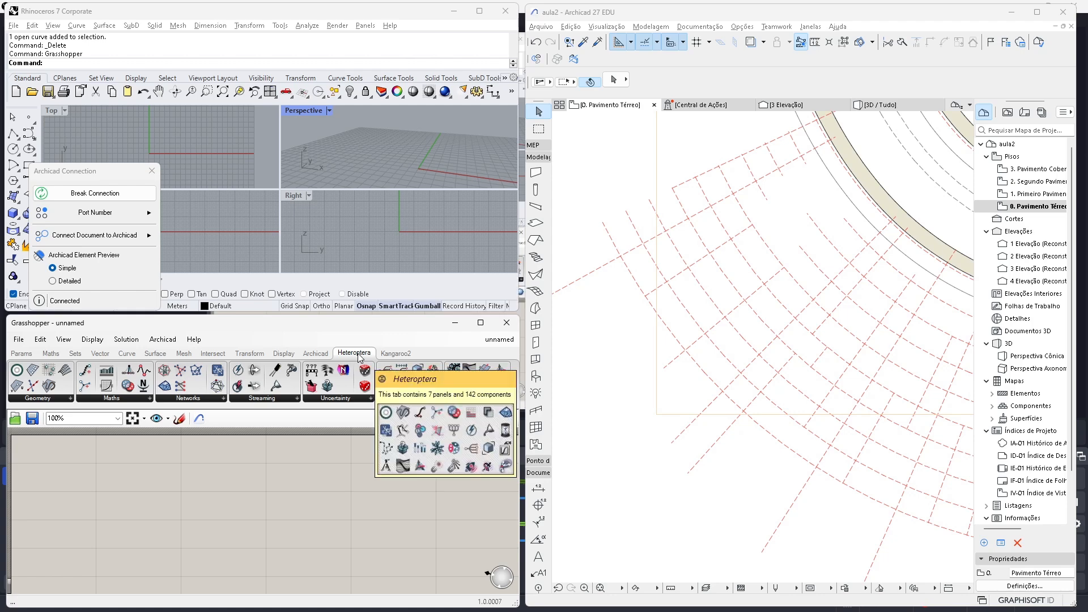
left_click(323, 354)
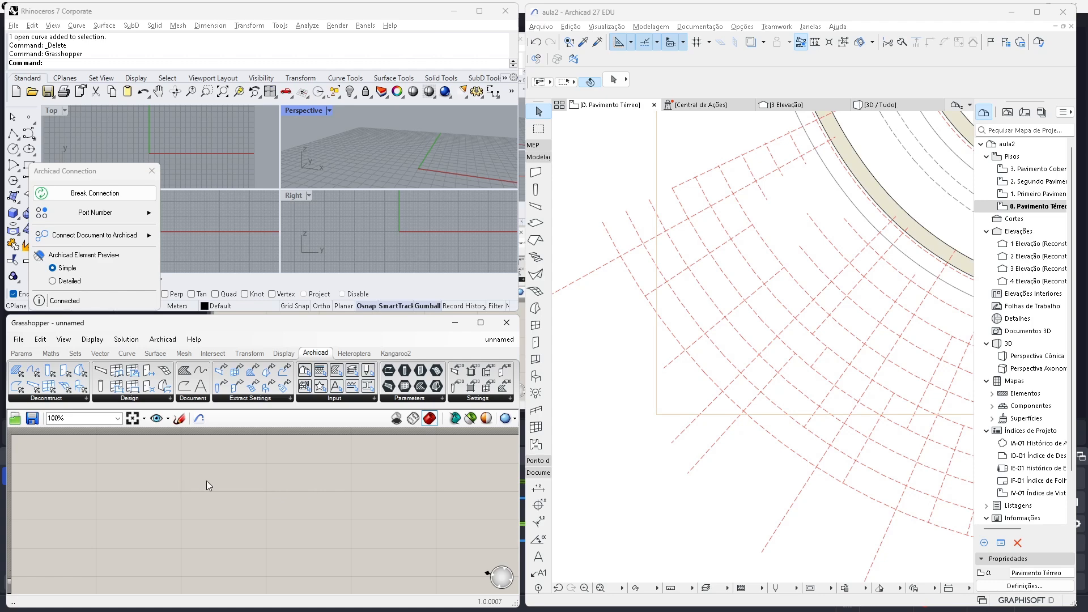
Step: Open the recent Grasshopper definition Criando Lajes 01 and bring its whole component chain into view
left_click(19, 340)
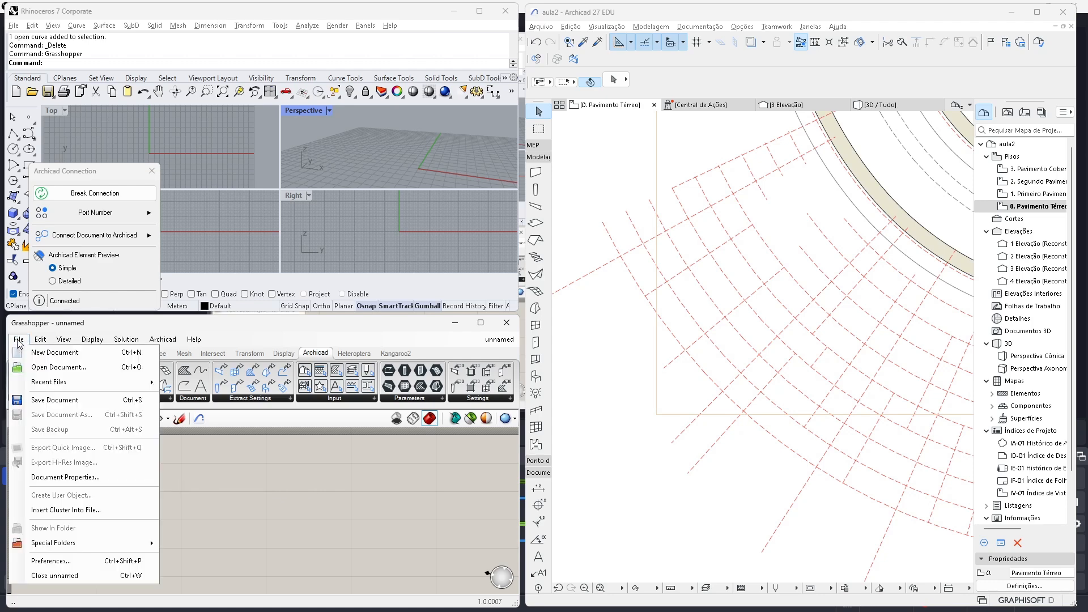
mouse_move(97, 383)
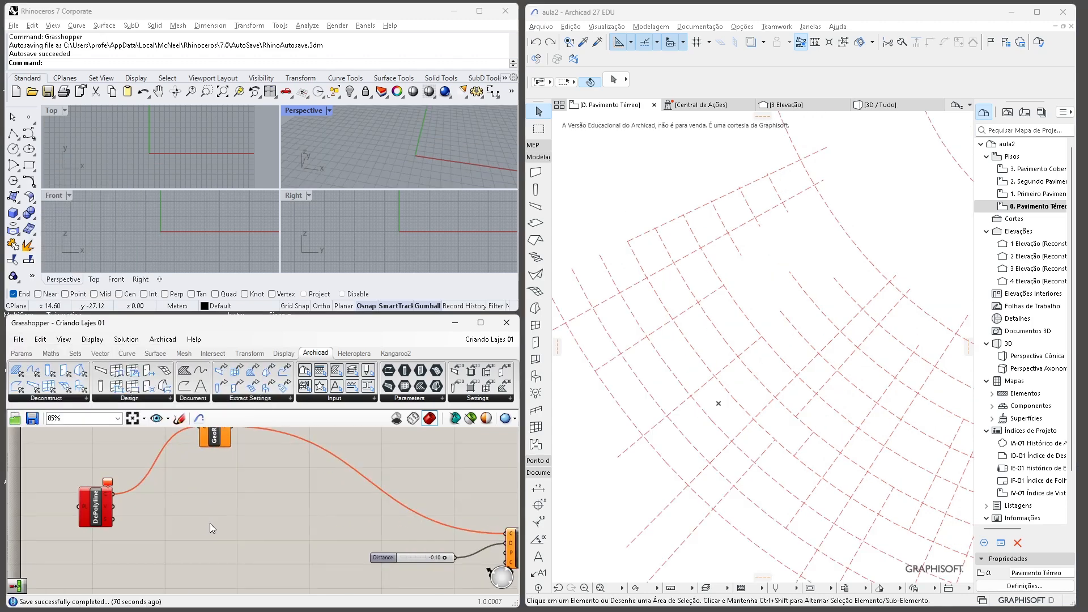
scroll(210, 523, "down", 3)
right_click_drag(296, 540, 208, 549)
scroll(209, 549, "up", 3)
right_click_drag(204, 549, 235, 549)
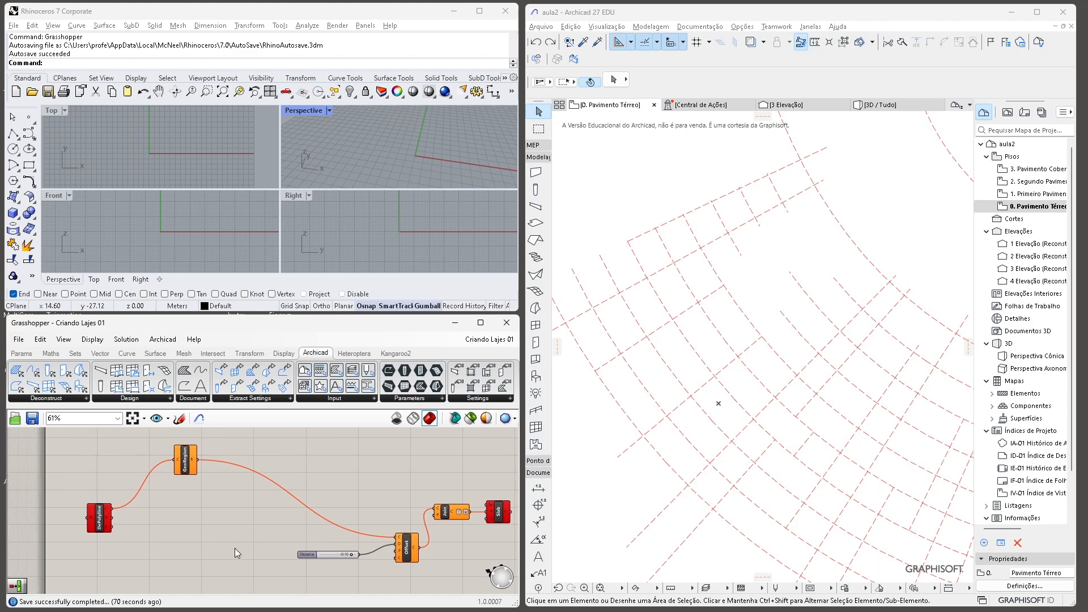
Step: Move the GeoRegion and DePolyline components closer to Offset, tightening the Grasshopper component chain
left_click_drag(185, 461, 298, 490)
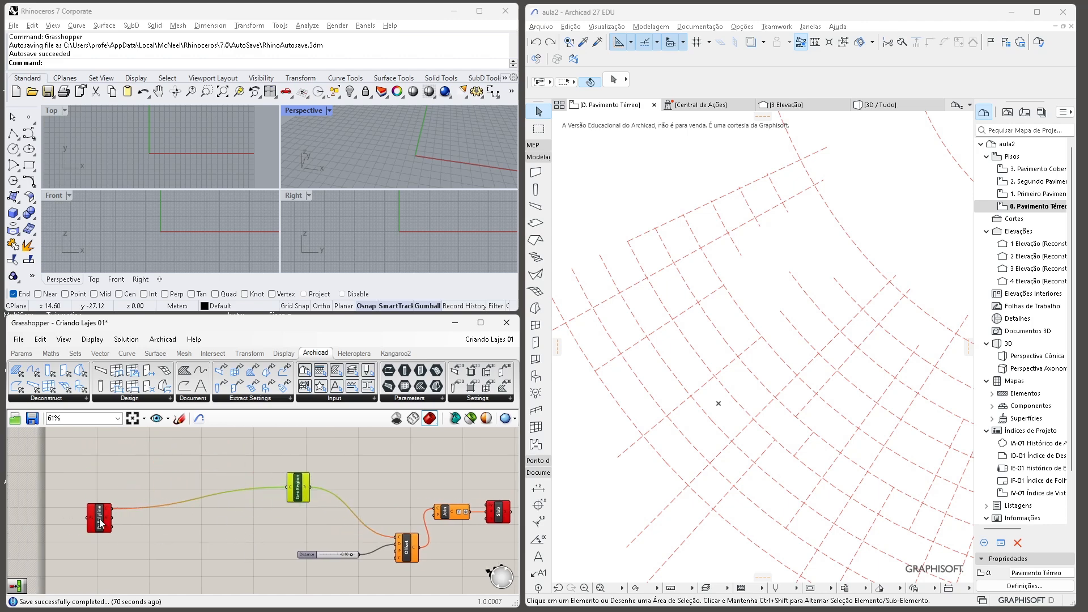
left_click_drag(101, 523, 265, 535)
scroll(301, 568, "up", 2)
right_click_drag(337, 515, 214, 524)
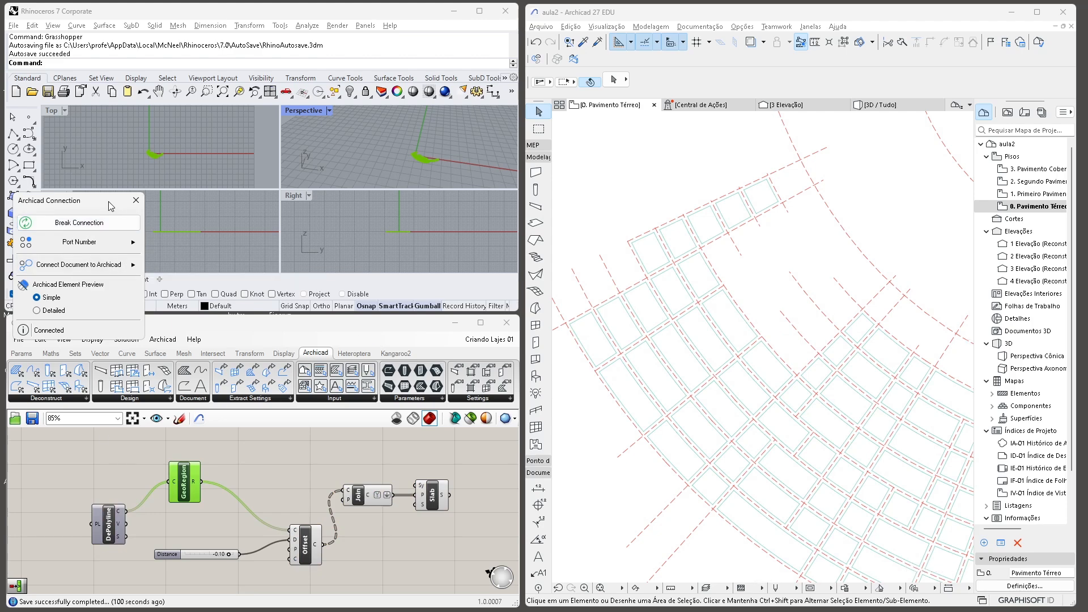
Step: Shift the Archicad Connection palette clear of the Grasshopper window, connect the document Criando Lajes 01 to Archicad, and check the slabs in plan
left_click_drag(107, 201, 118, 172)
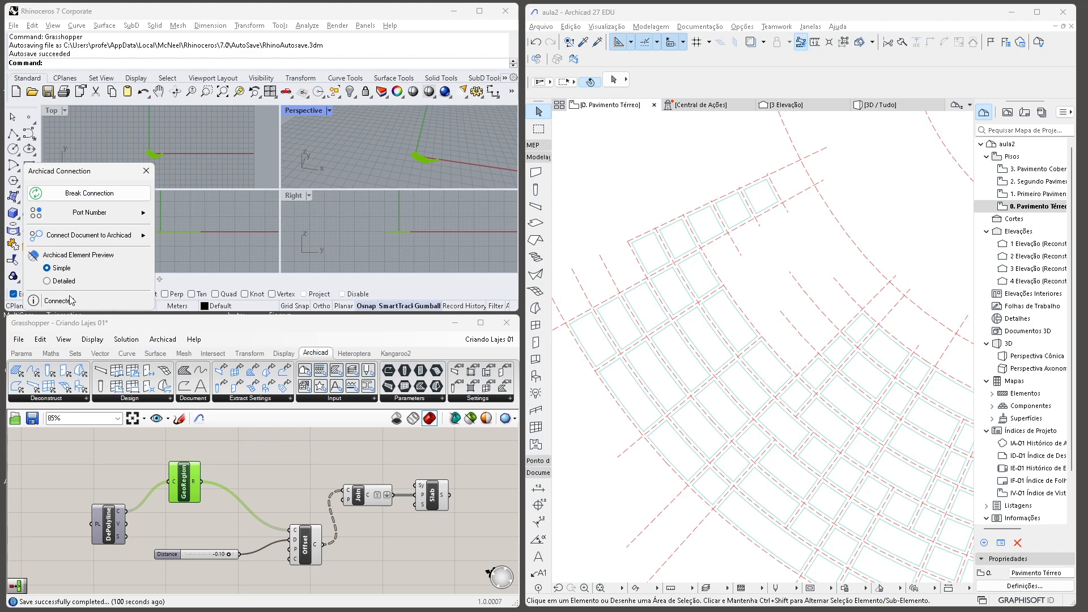
left_click(133, 237)
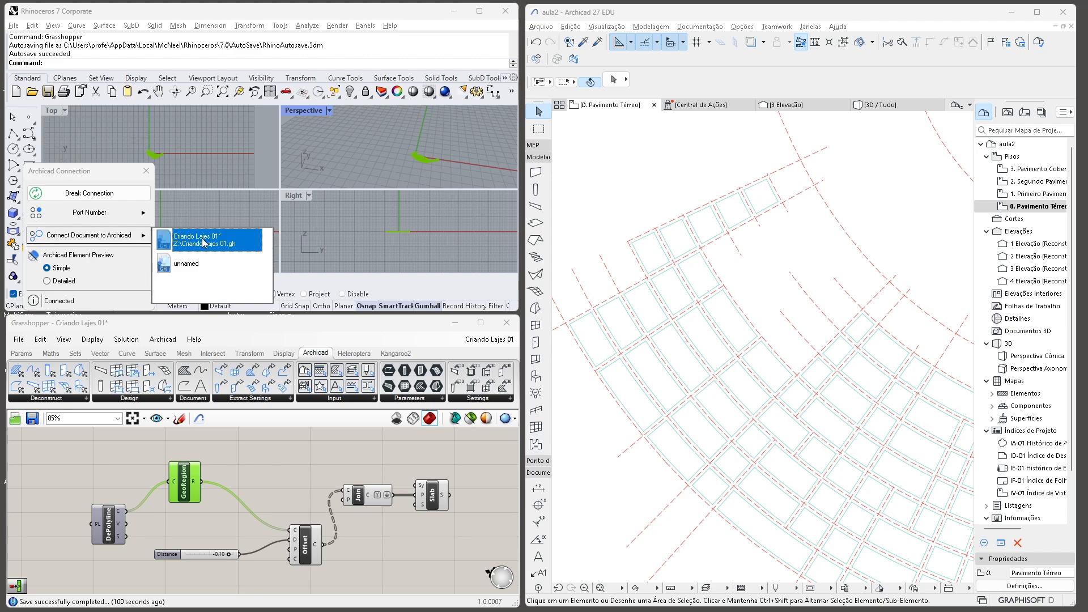
left_click(212, 239)
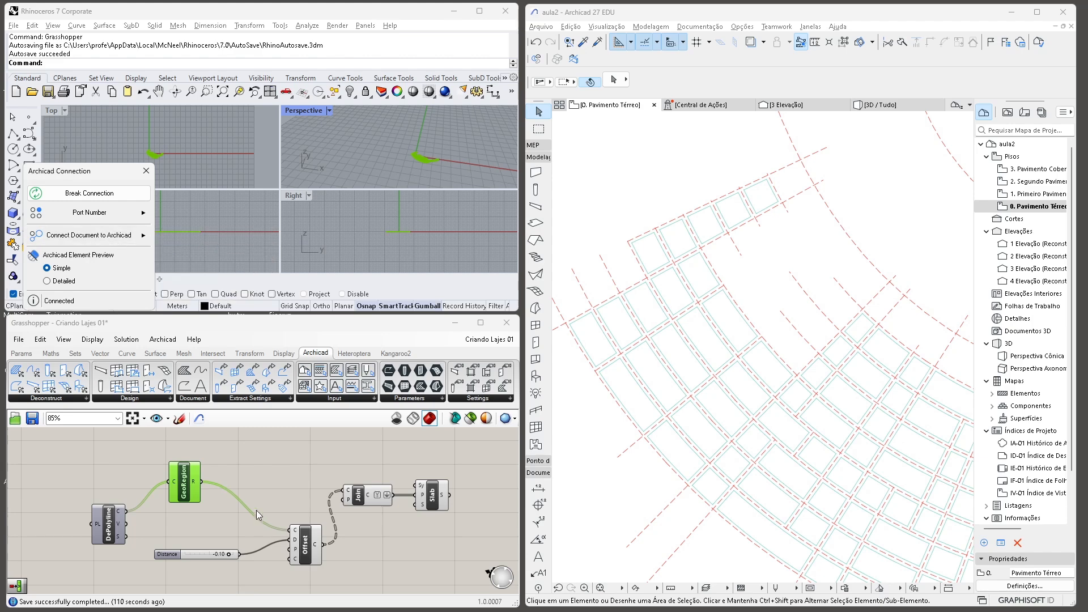
left_click(240, 470)
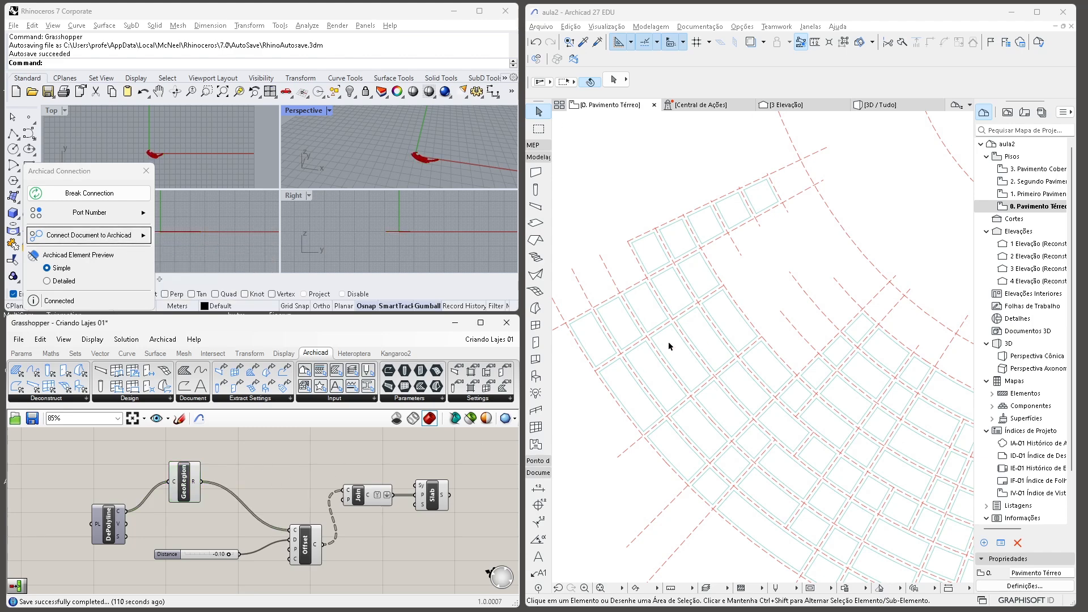
scroll(716, 409, "up", 5)
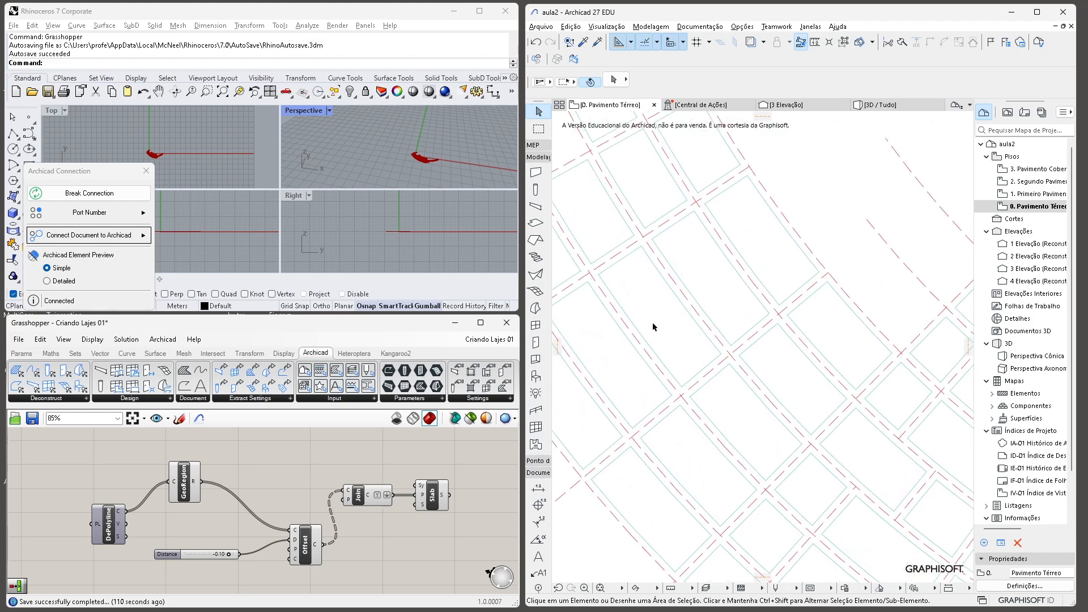
scroll(722, 375, "down", 3)
Step: Select all the plaza linework in Archicad except the two spiral curves and assign it to DePolyline's PL input as multiple 2D curves
right_click_drag(256, 468, 269, 464)
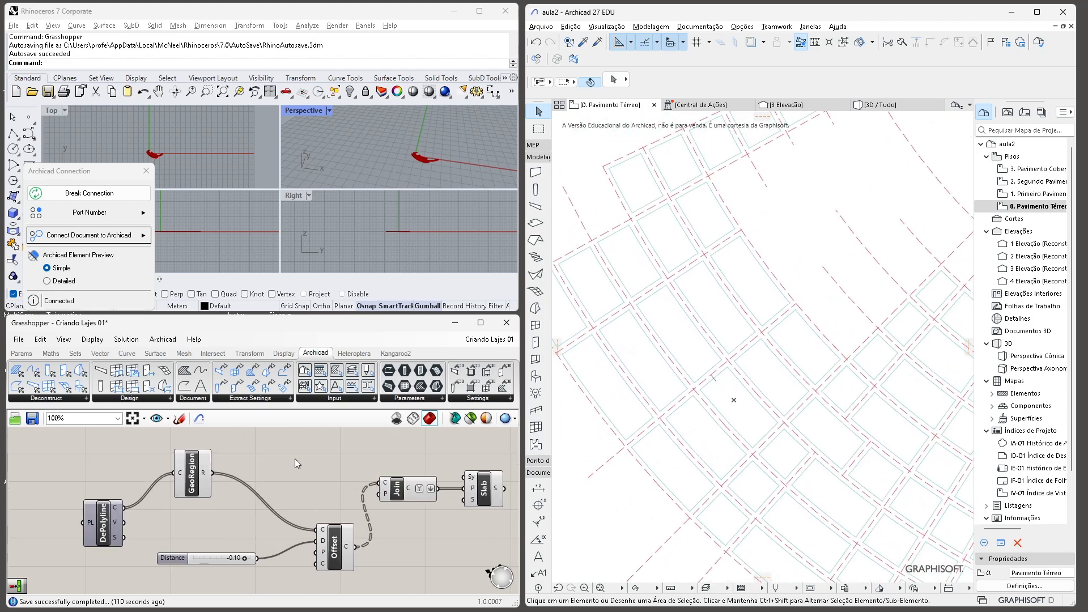
scroll(295, 458, "up", 1)
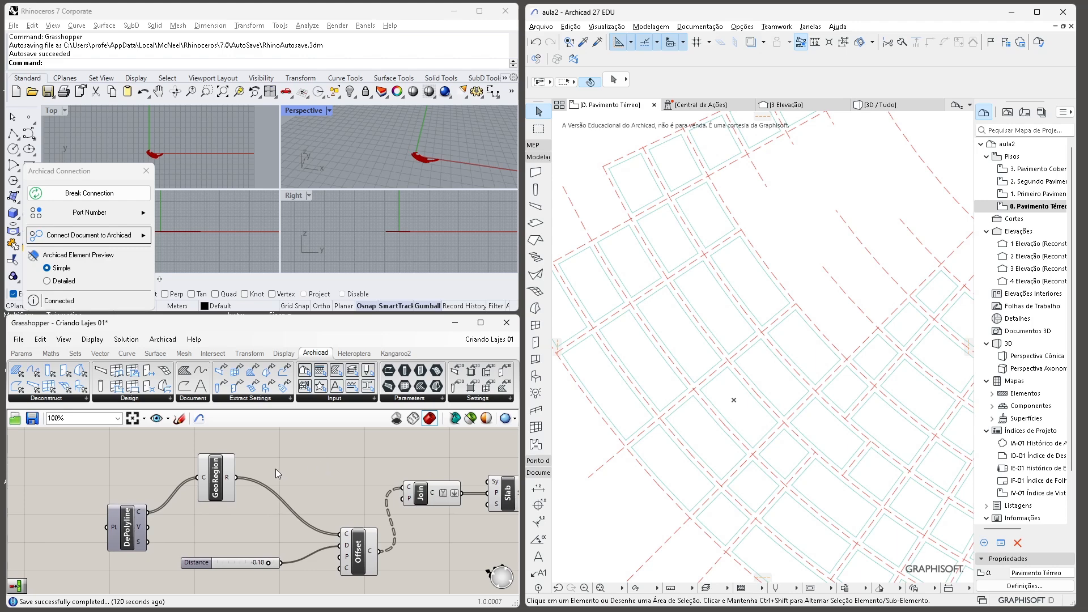
scroll(142, 566, "up", 2)
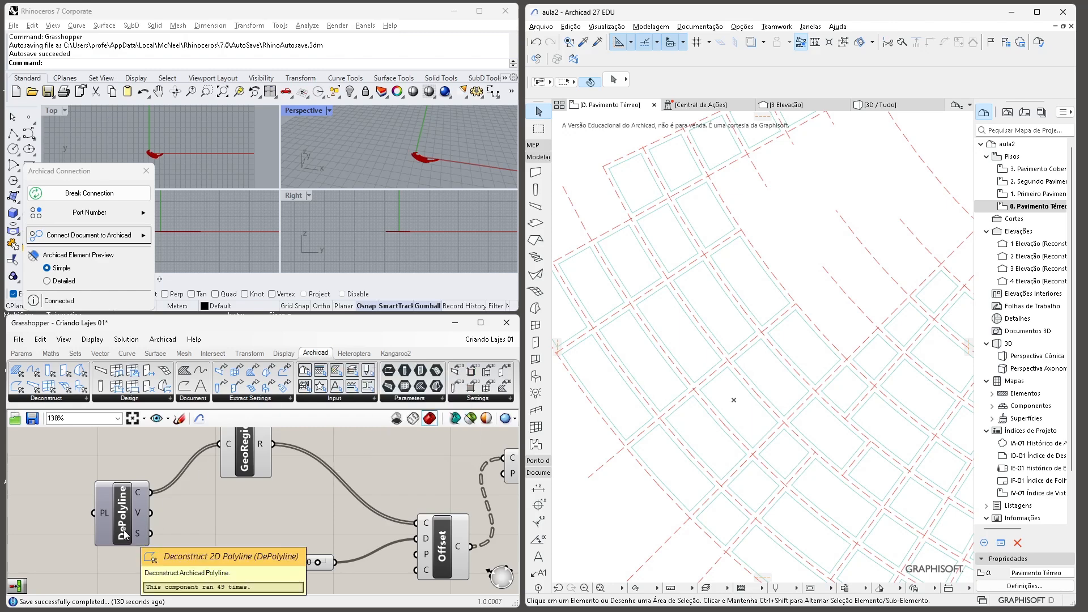
scroll(617, 485, "down", 5)
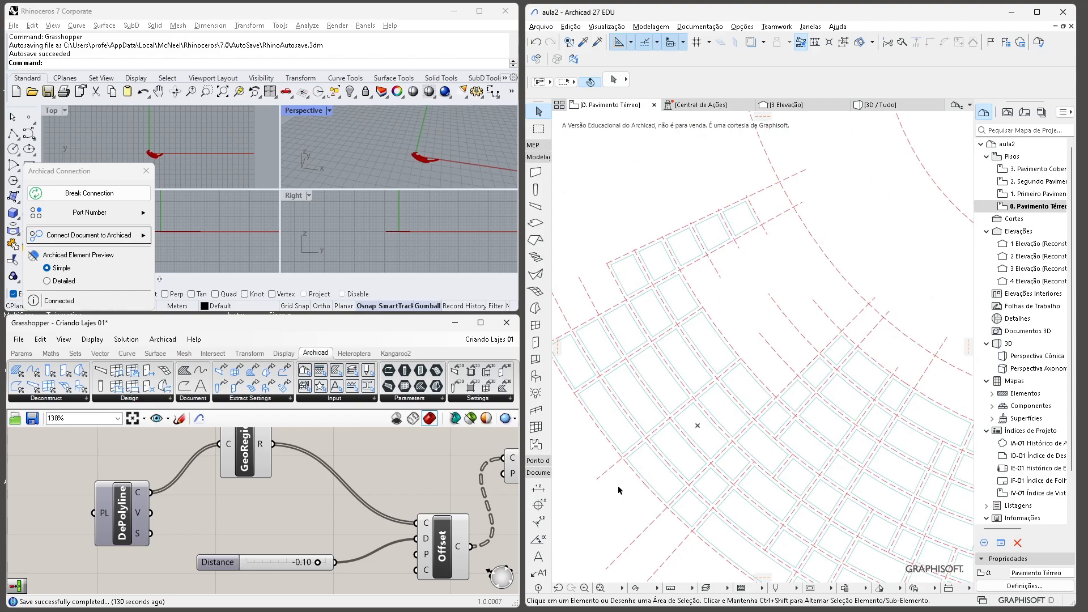
scroll(619, 490, "down", 6)
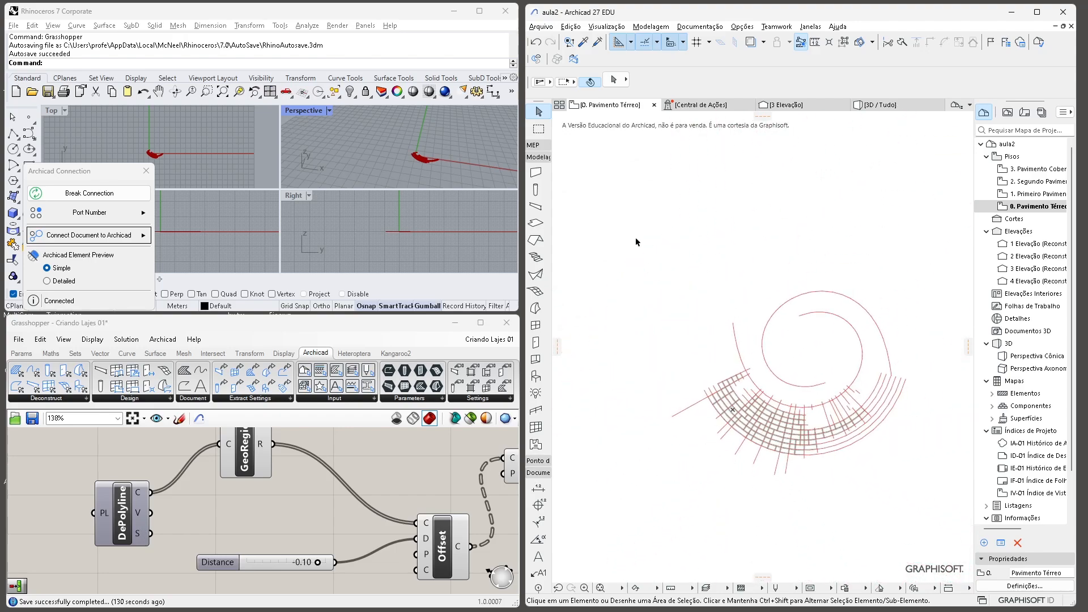
left_click_drag(634, 237, 933, 512)
scroll(727, 350, "up", 3)
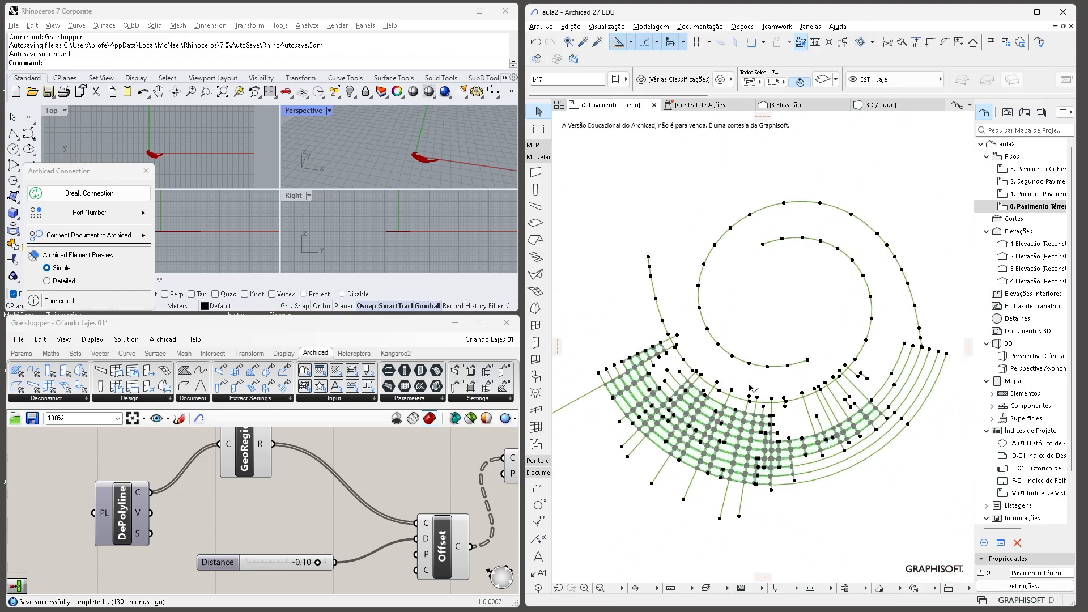
left_click(727, 350, "shift")
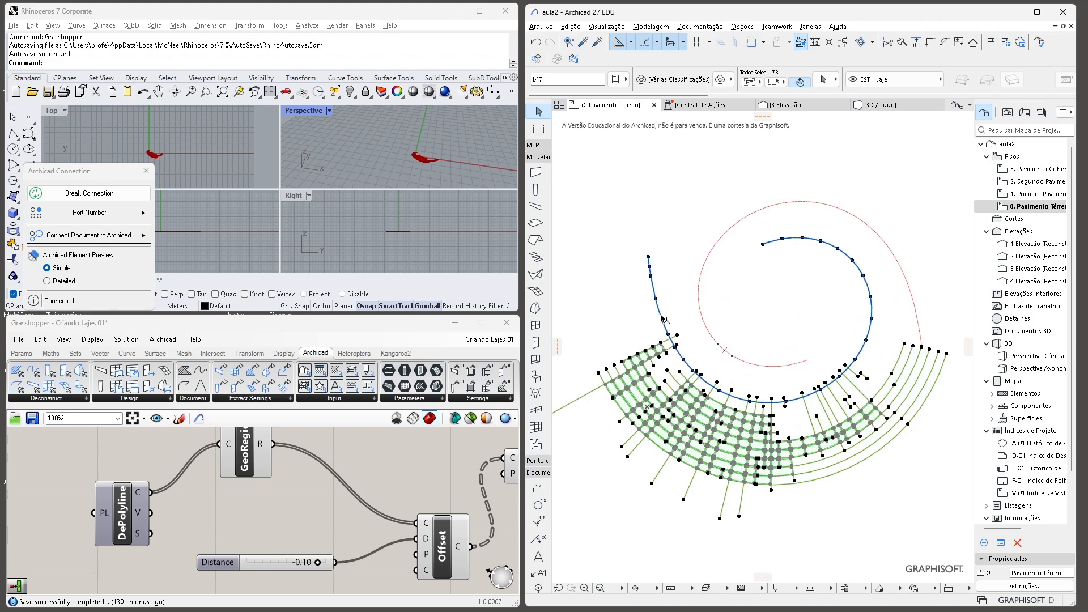
left_click(675, 337, "shift")
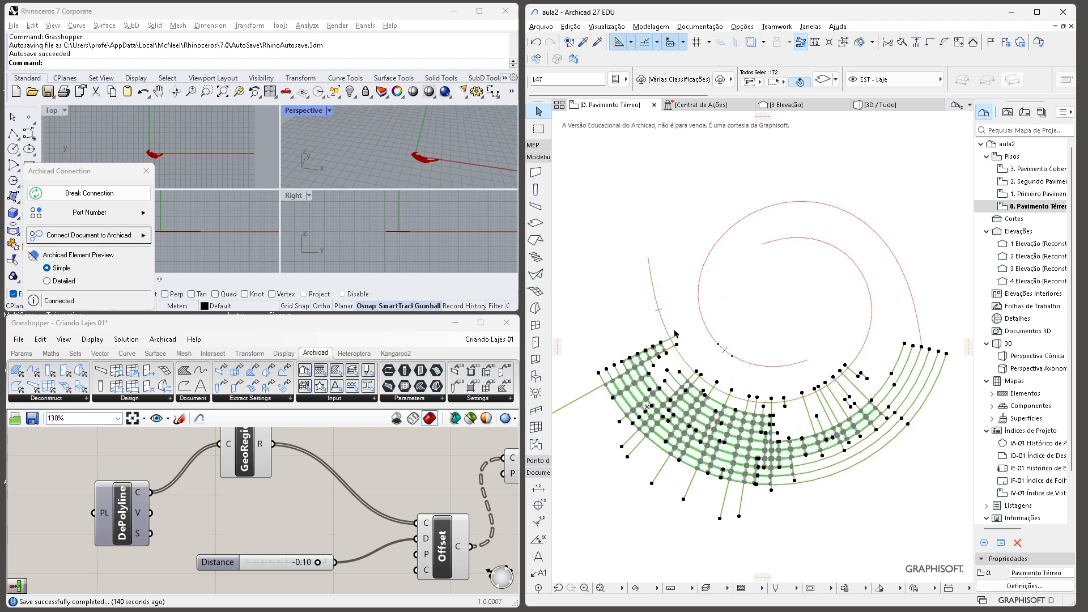
right_click(104, 512)
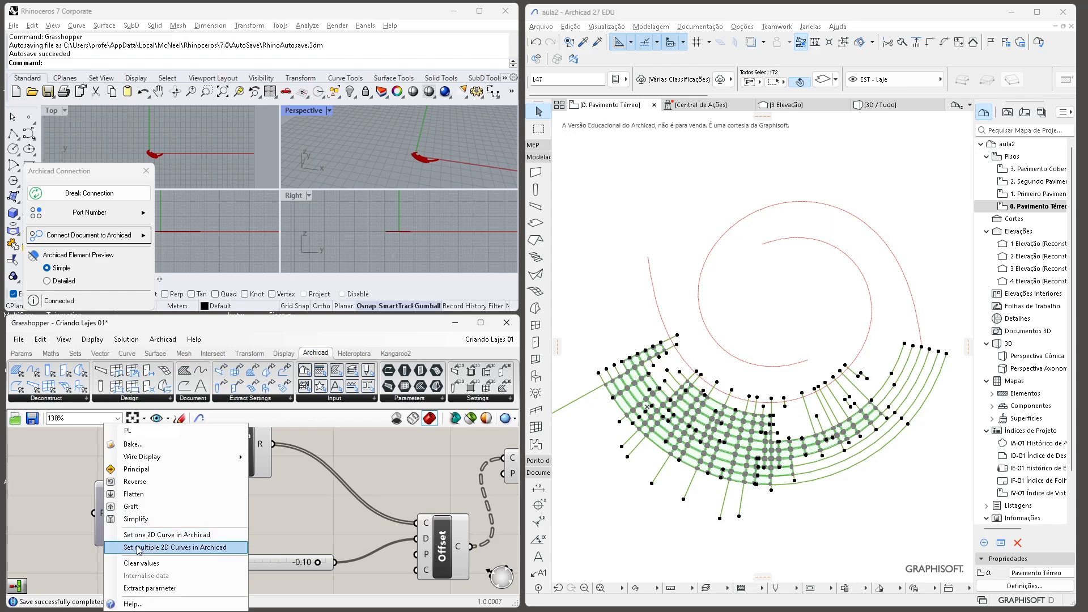
left_click(177, 547)
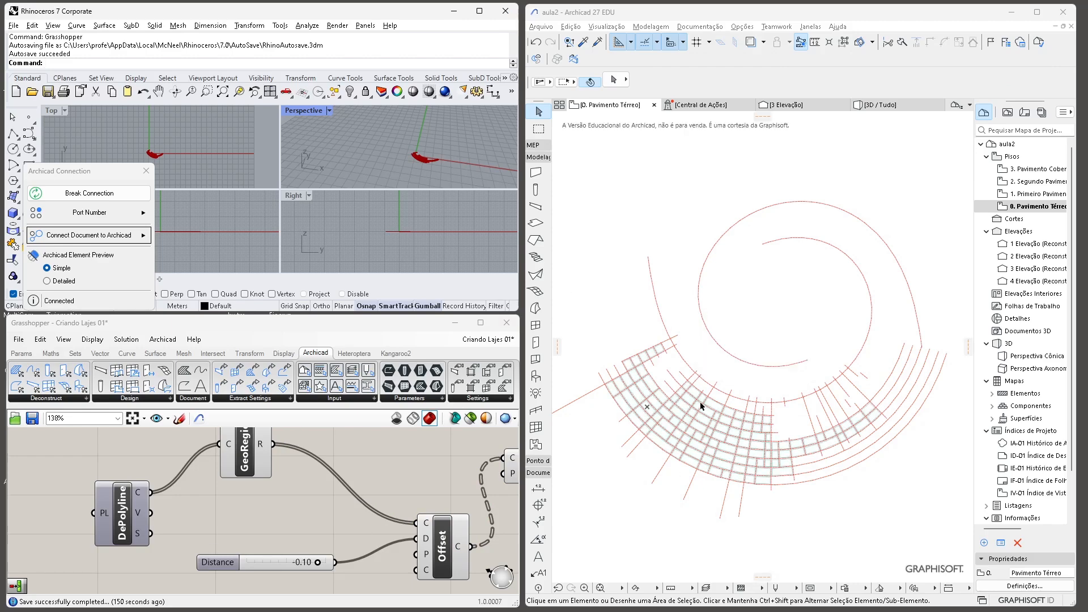
Step: Examine the curve output of DePolyline and the closed regions output by GeoRegion on the Grasshopper canvas
right_click_drag(128, 514, 102, 550)
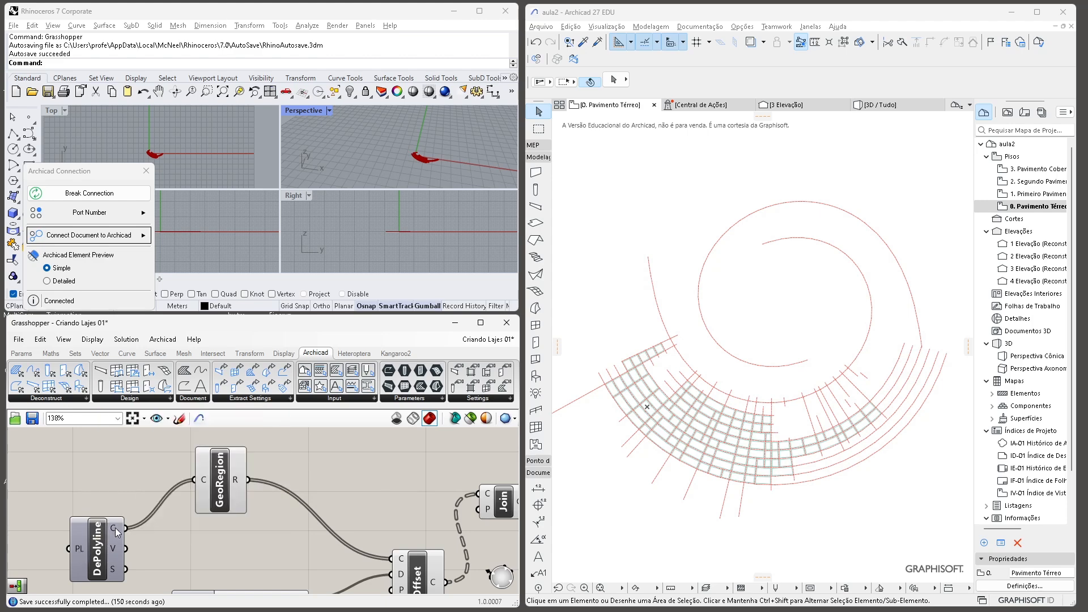
mouse_move(116, 531)
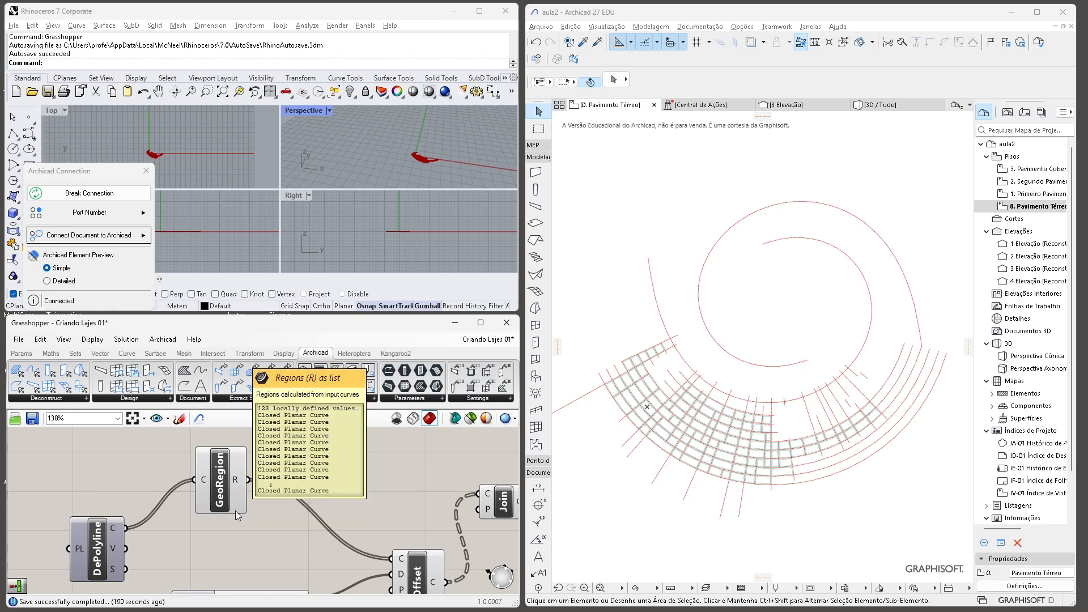
right_click_drag(378, 511, 298, 444)
scroll(311, 501, "down", 1)
right_click_drag(381, 532, 398, 544)
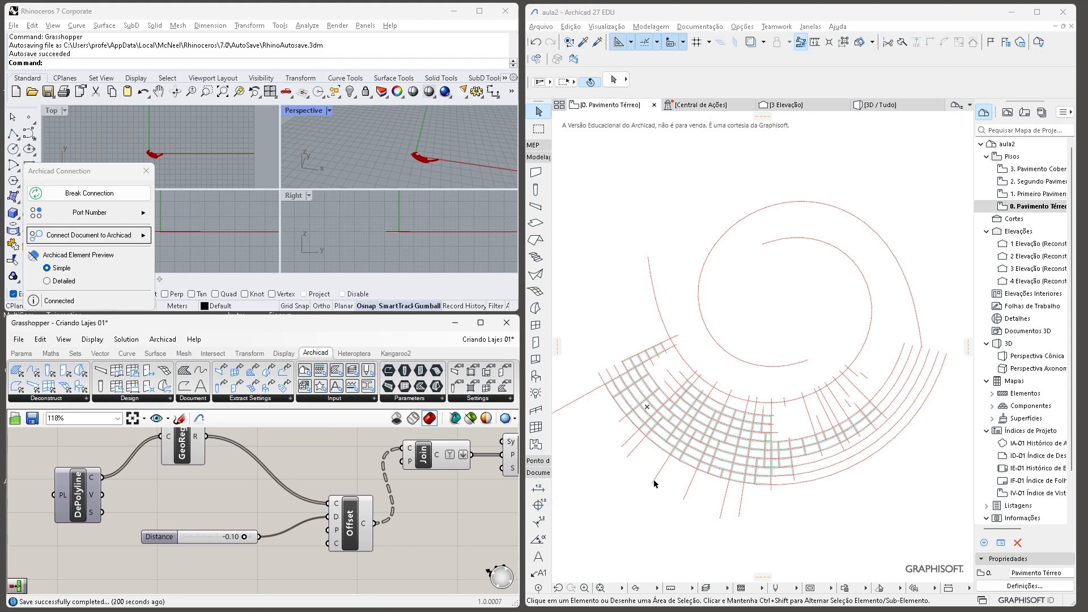
Step: Examine individual slabs and the joints around the grid lines in the Archicad ground floor plan
scroll(658, 450, "up", 6)
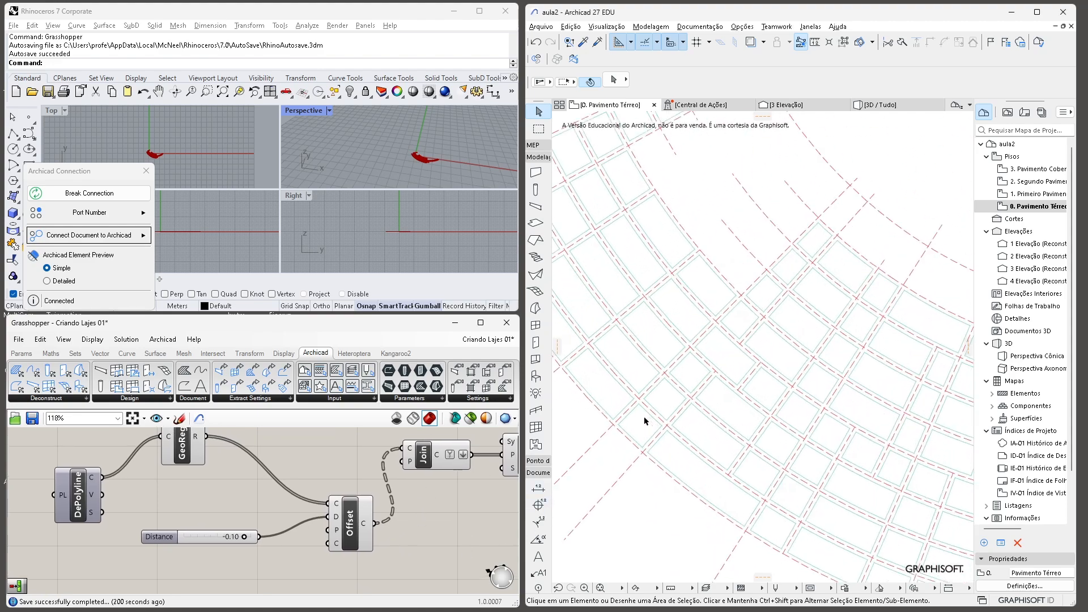
scroll(683, 375, "up", 4)
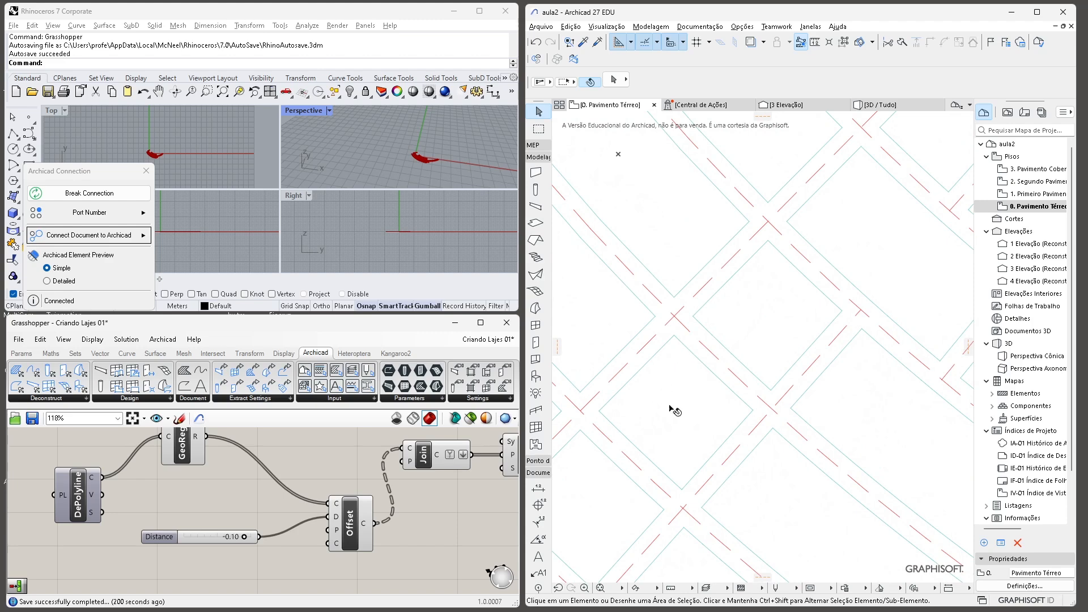
right_click(791, 444)
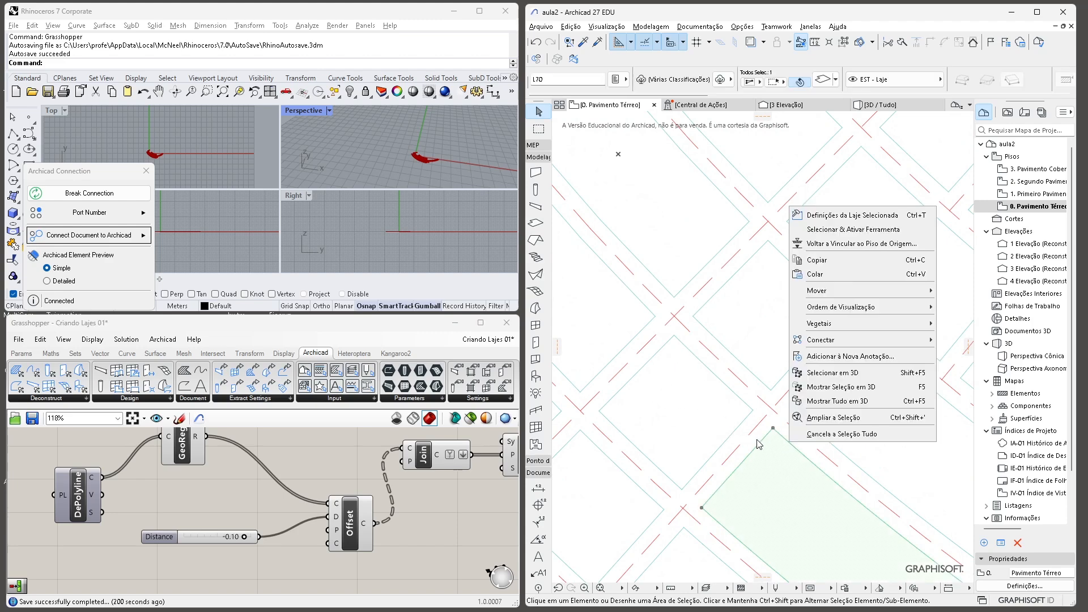
key("Escape")
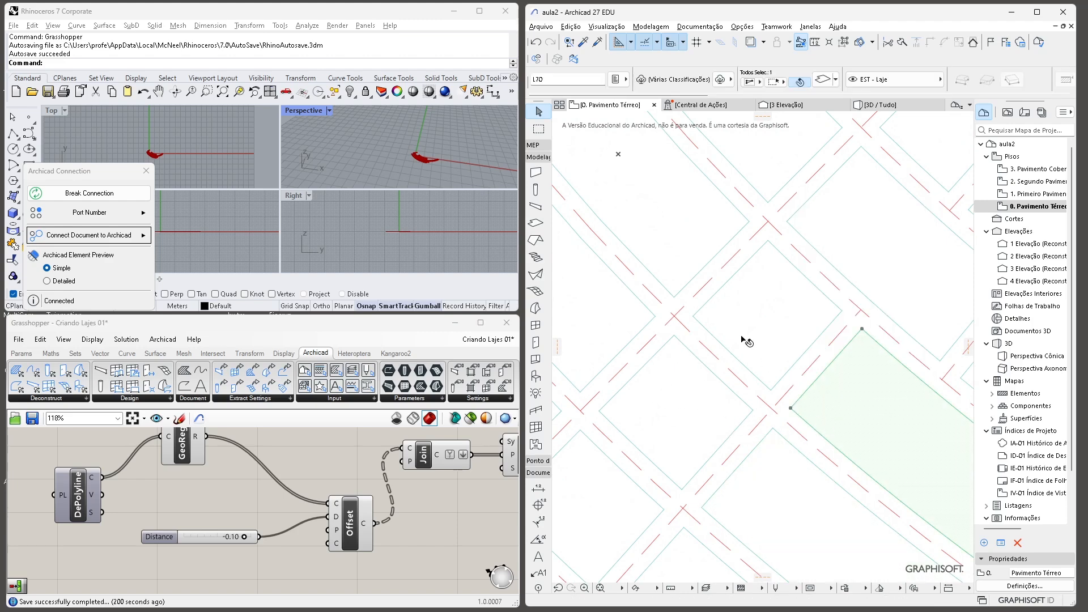
scroll(714, 442, "down", 3)
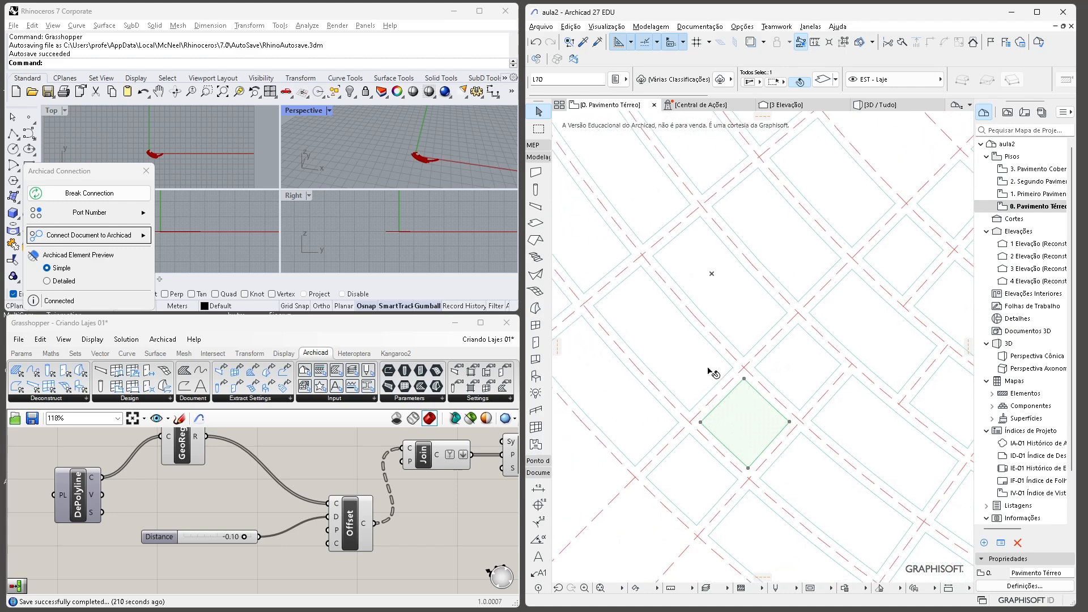
Step: Test the slab joint width by setting the Offset Distance slider to -0.05 and -0.01, and return it to -0.10
scroll(234, 558, "up", 1)
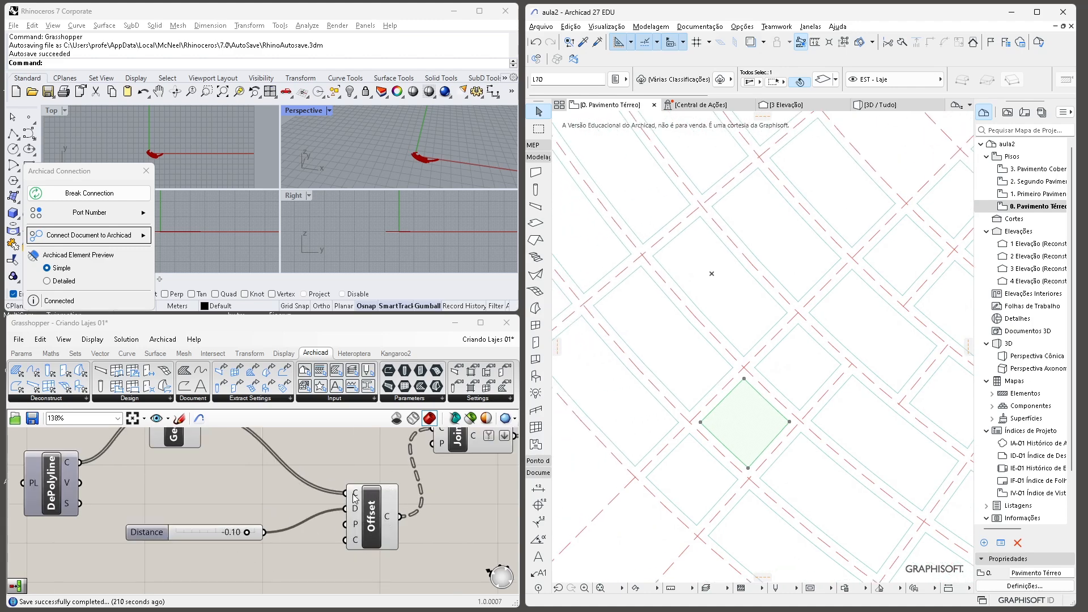
mouse_move(355, 497)
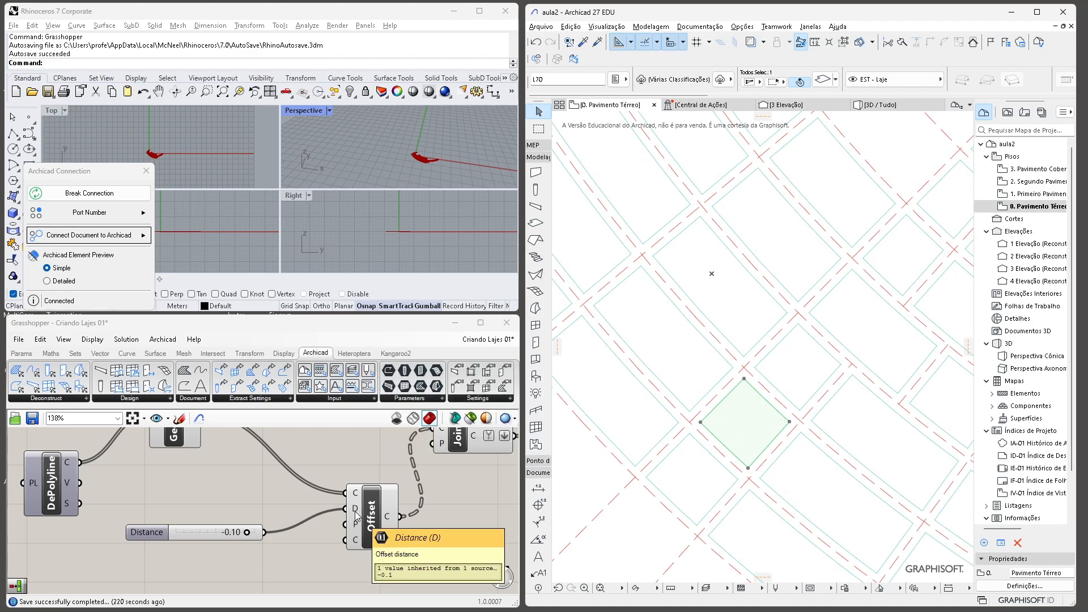
mouse_move(145, 536)
left_mouse_down()
mouse_move(187, 543)
mouse_move(148, 549)
left_mouse_up()
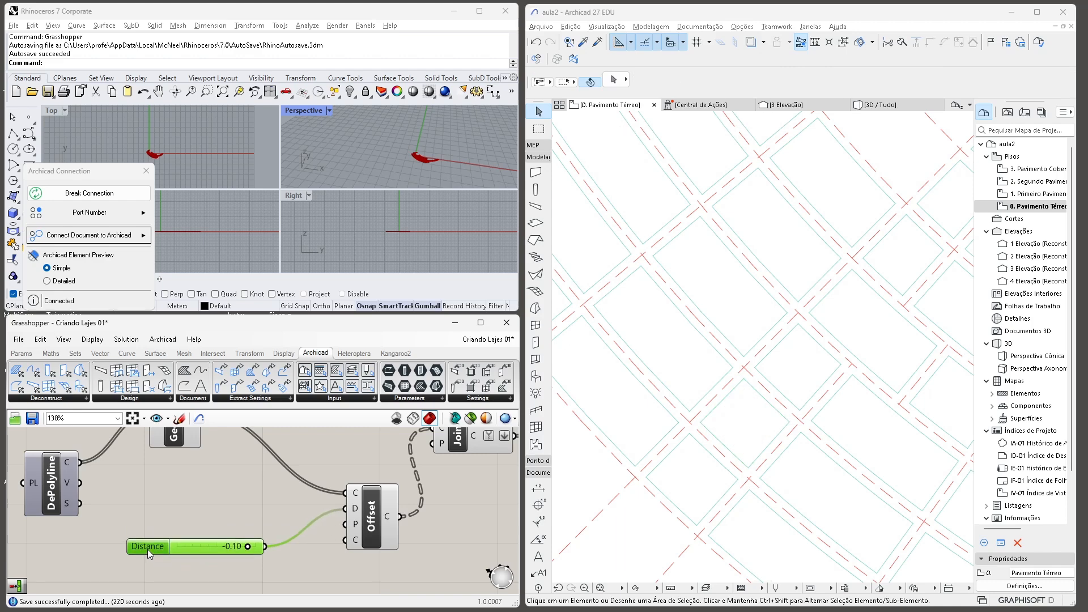
mouse_move(249, 547)
left_mouse_down()
mouse_move(237, 549)
mouse_move(253, 549)
left_mouse_up()
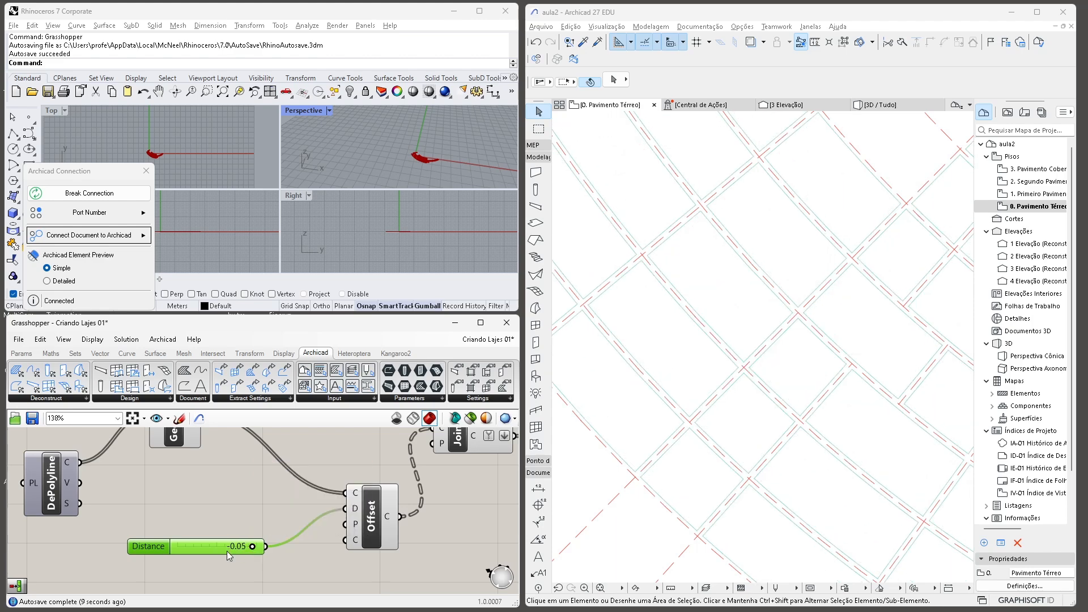
mouse_move(252, 547)
left_mouse_down()
mouse_move(265, 546)
mouse_move(256, 550)
left_mouse_up()
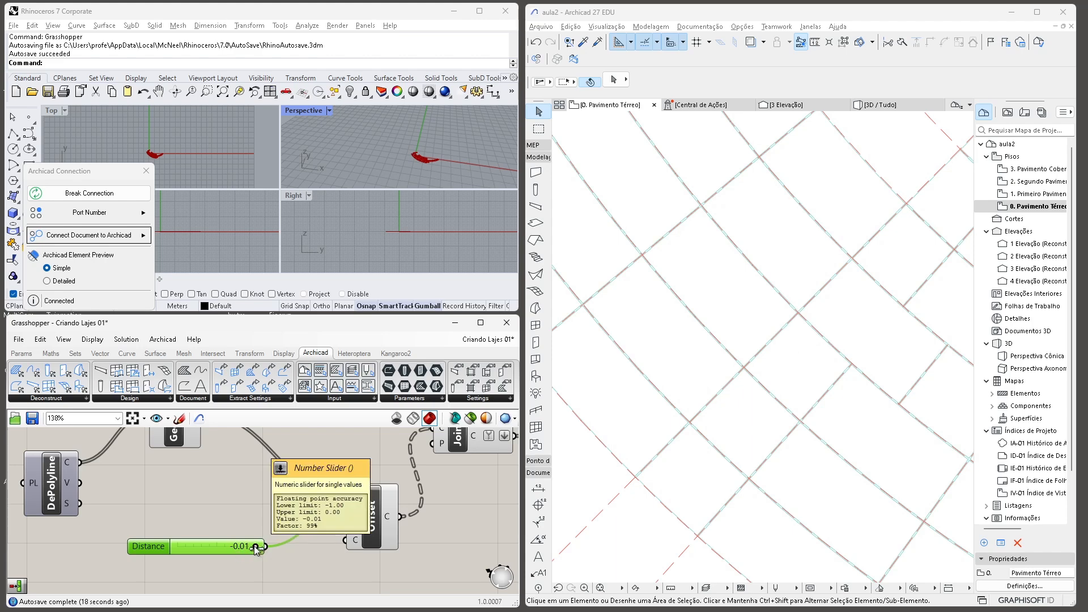
left_click_drag(256, 550, 248, 549)
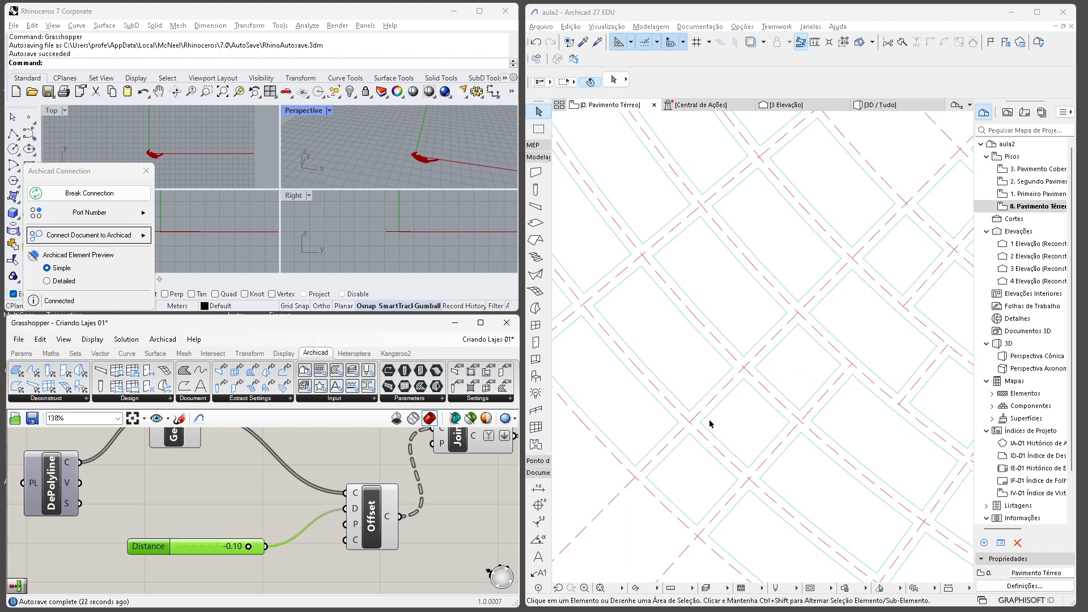
Step: Move the Slab component slightly farther from Join and examine the Join Curves component's description
right_click_drag(456, 502, 247, 563)
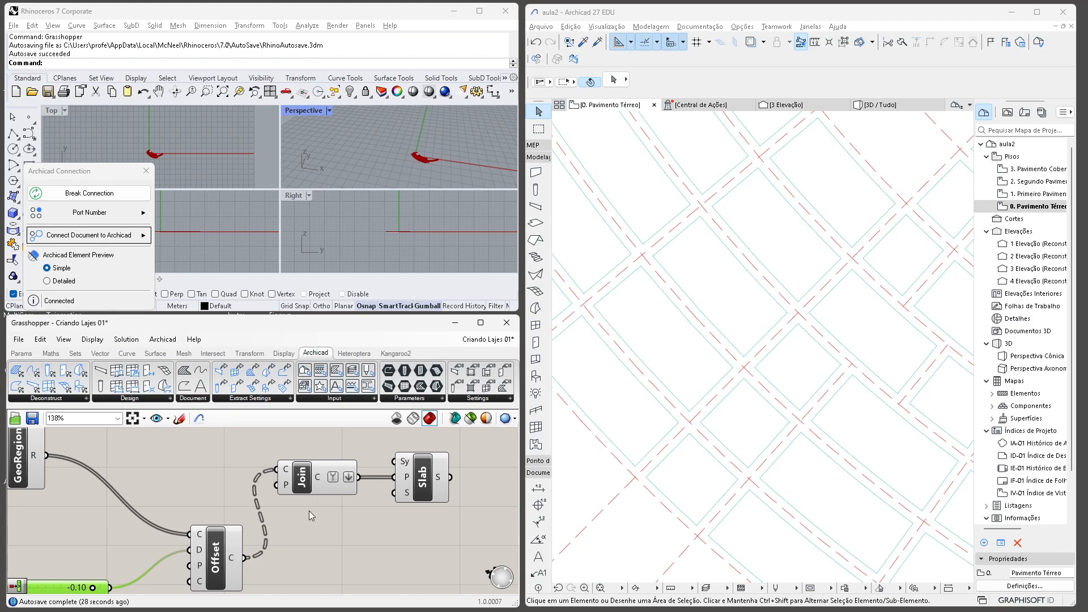
right_click_drag(335, 534, 209, 530)
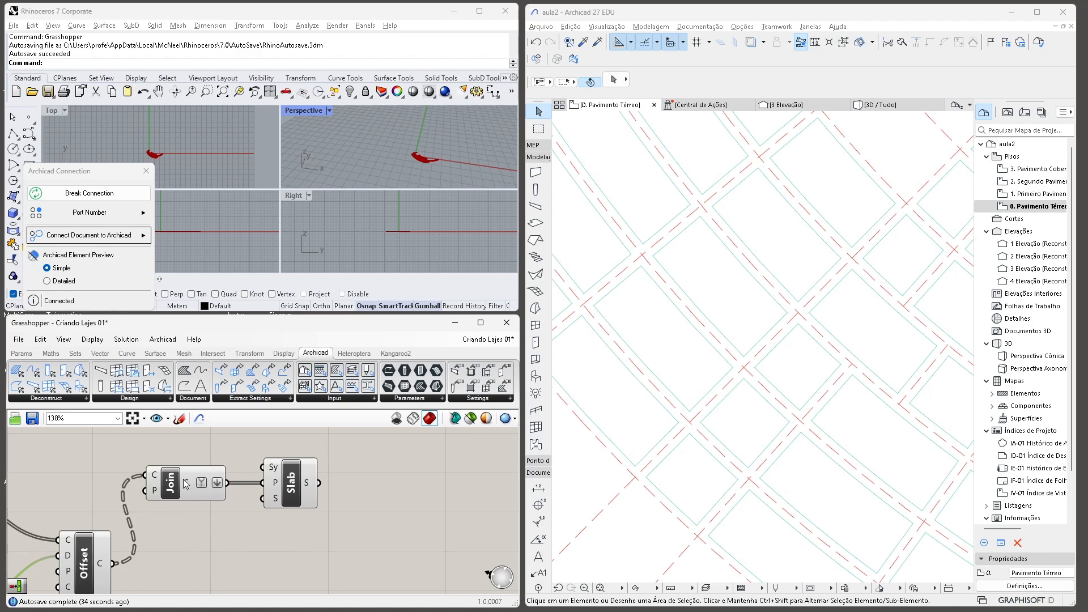
mouse_move(187, 482)
left_click_drag(290, 491, 322, 490)
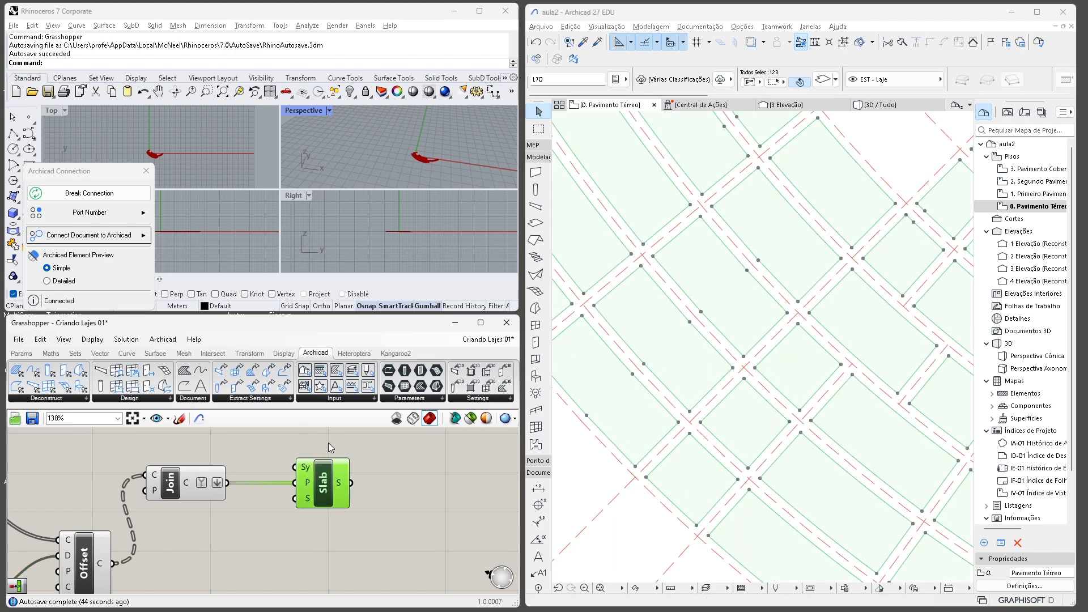
left_click(241, 508)
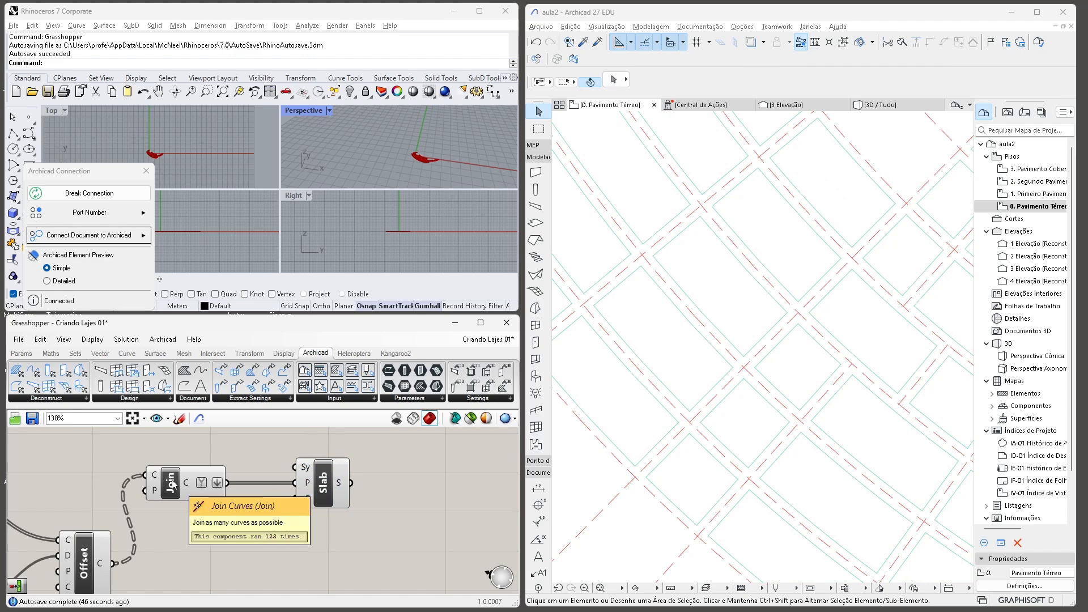
Step: Select the Slab component to highlight its slabs in the Archicad floor plan, and check DePolyline's description
left_click(325, 488)
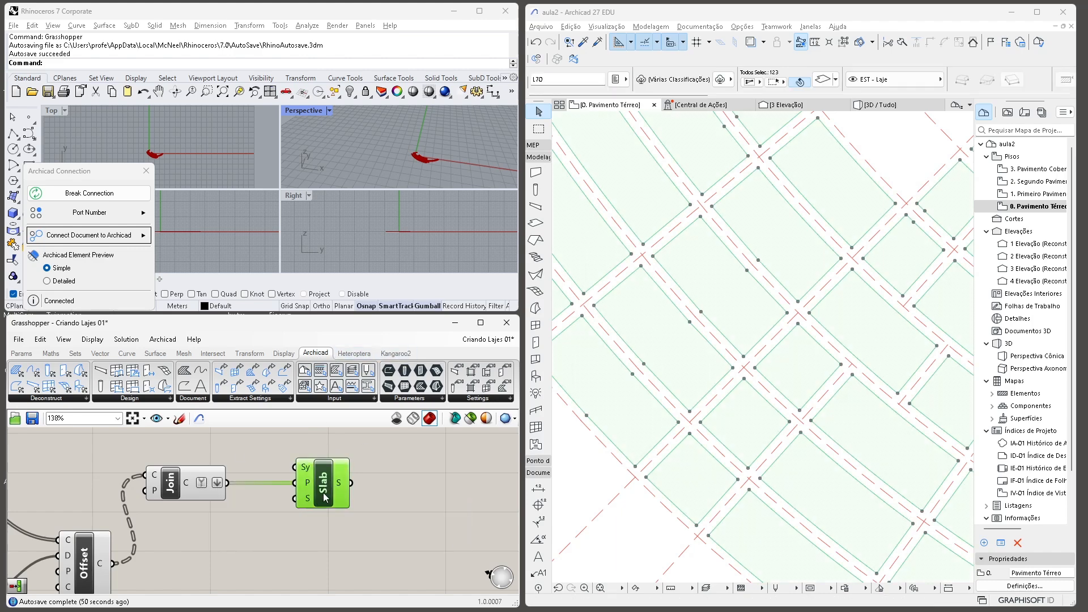
scroll(260, 555, "down", 3)
right_click_drag(260, 555, 397, 513)
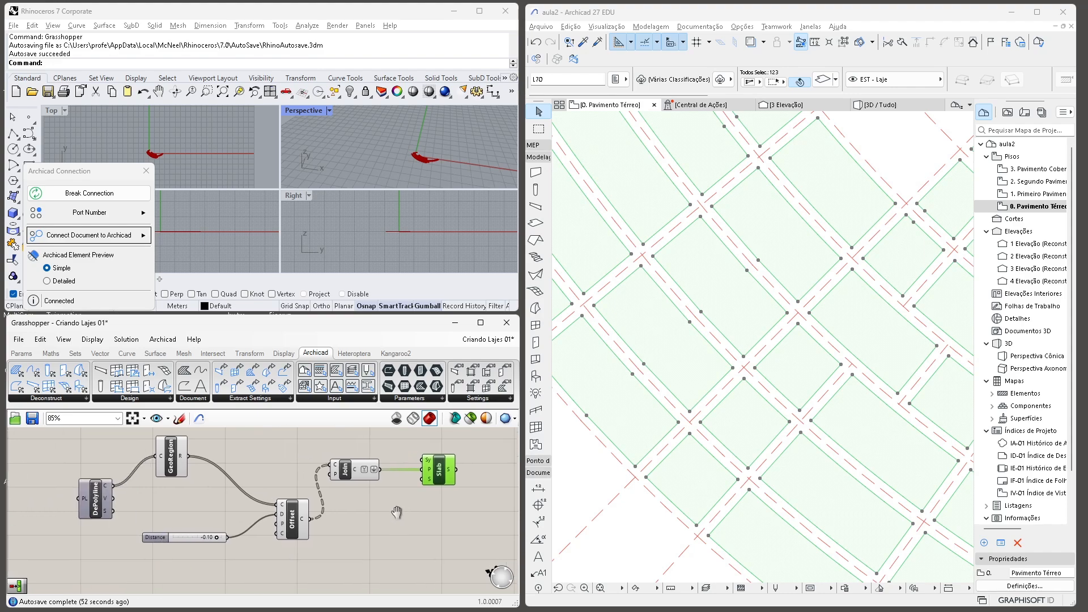
left_click(96, 509)
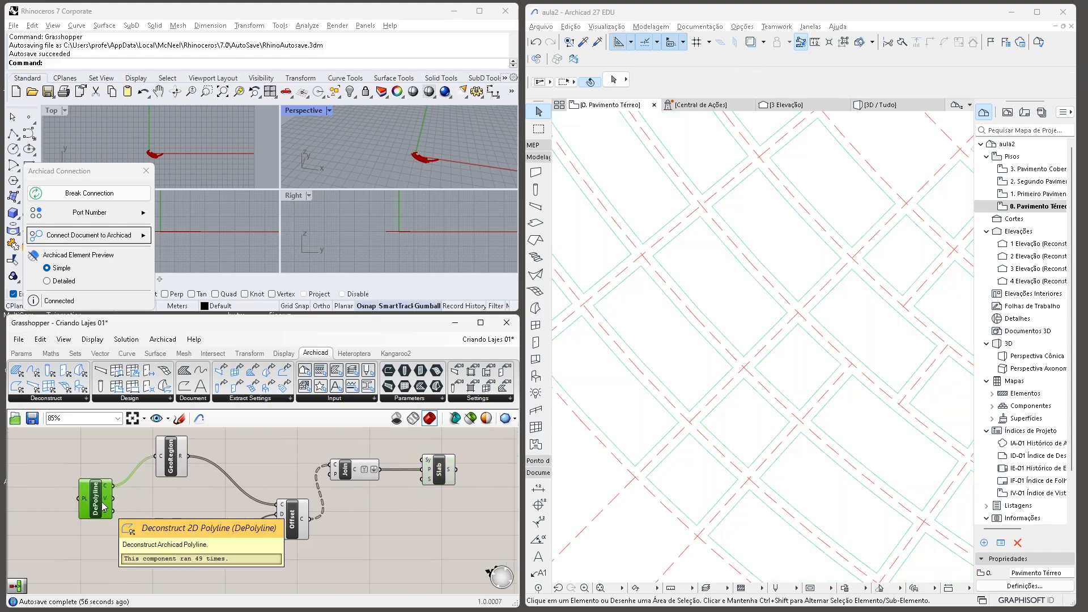
left_click(444, 476)
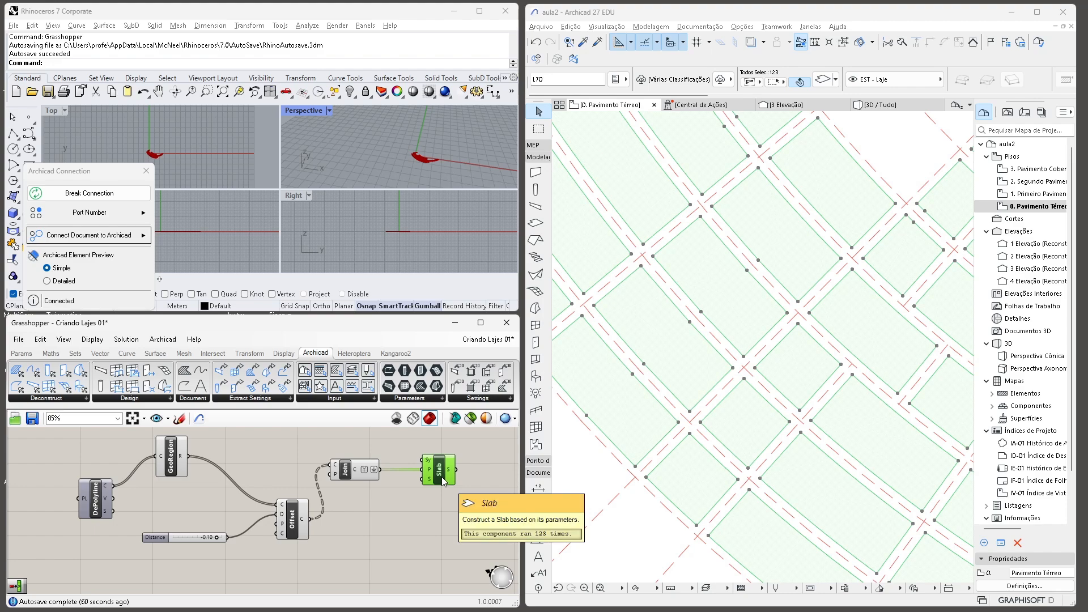
scroll(771, 344, "down", 1)
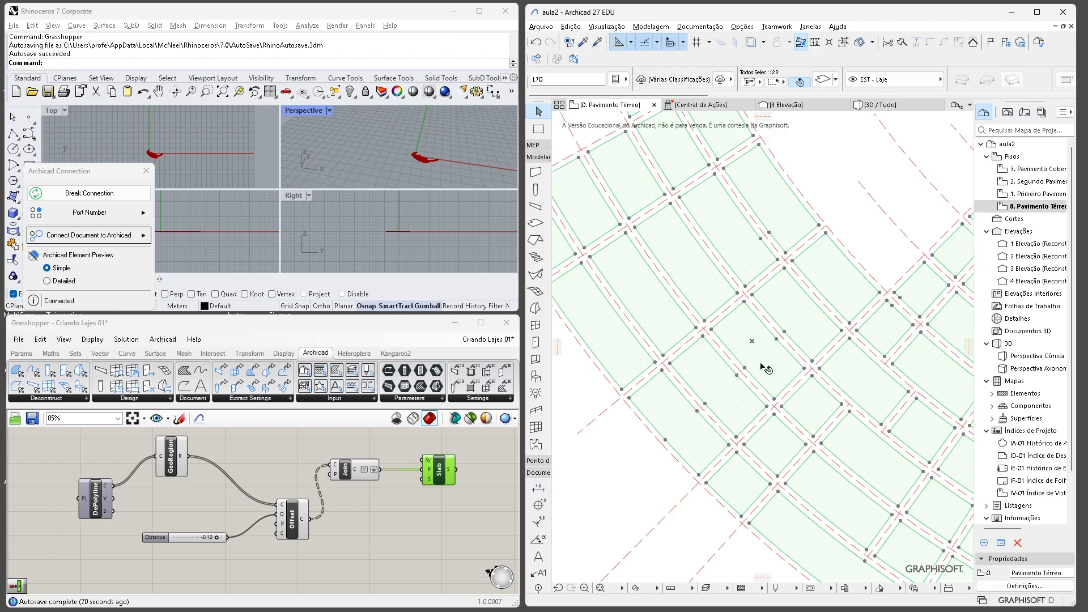
scroll(796, 339, "down", 2)
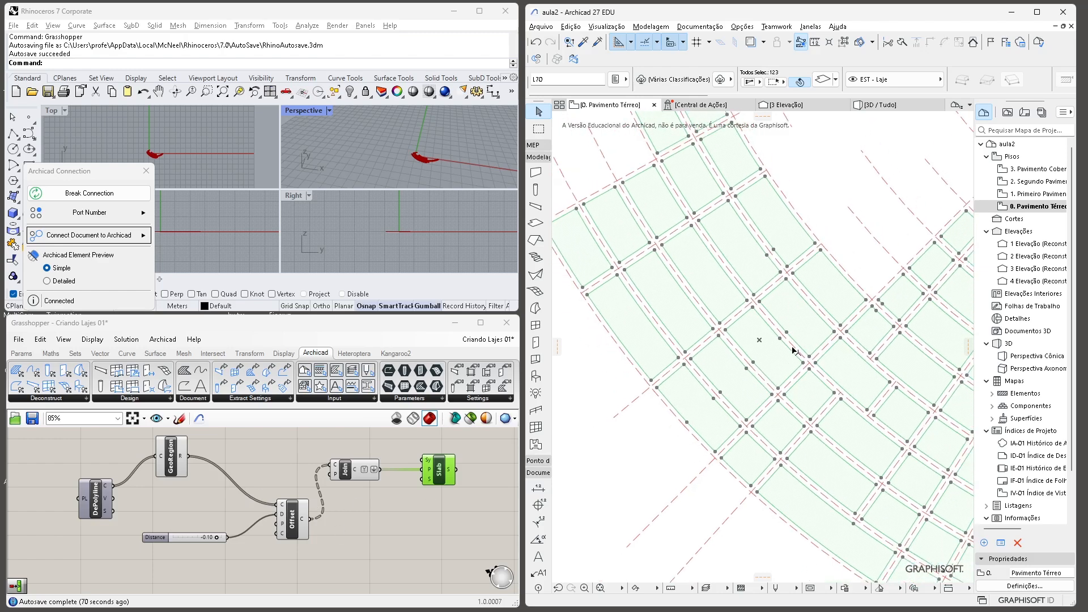
Step: Zoom Rhino's Perspective viewport to the model extents, maximize it and examine the slab preview
scroll(420, 151, "up", 11)
right_click_drag(422, 146, 441, 157)
middle_click(440, 152)
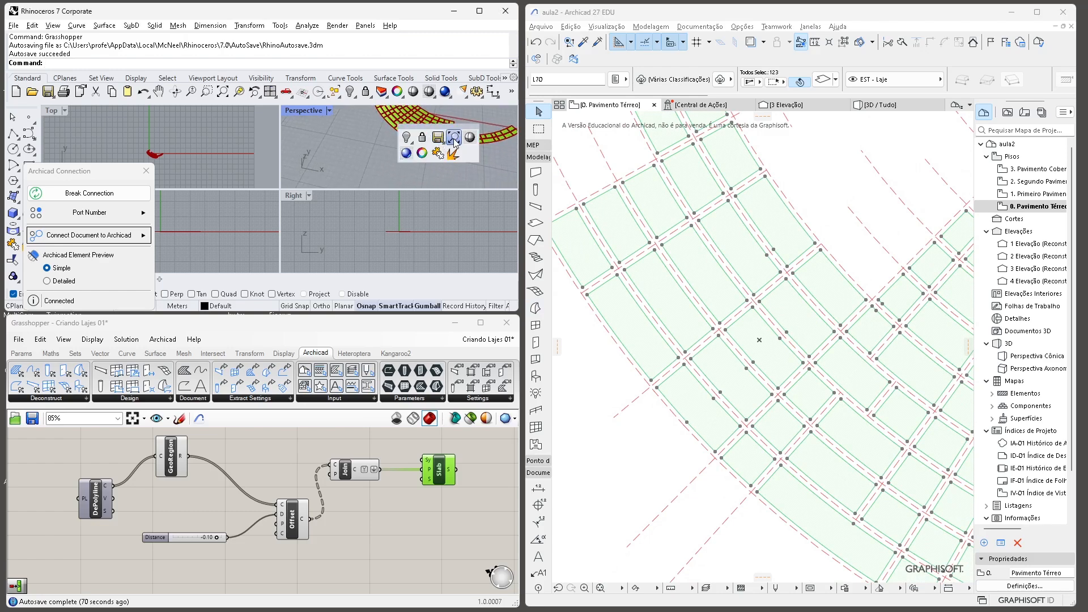
left_click(453, 142)
double_click(304, 109)
scroll(270, 223, "up", 6)
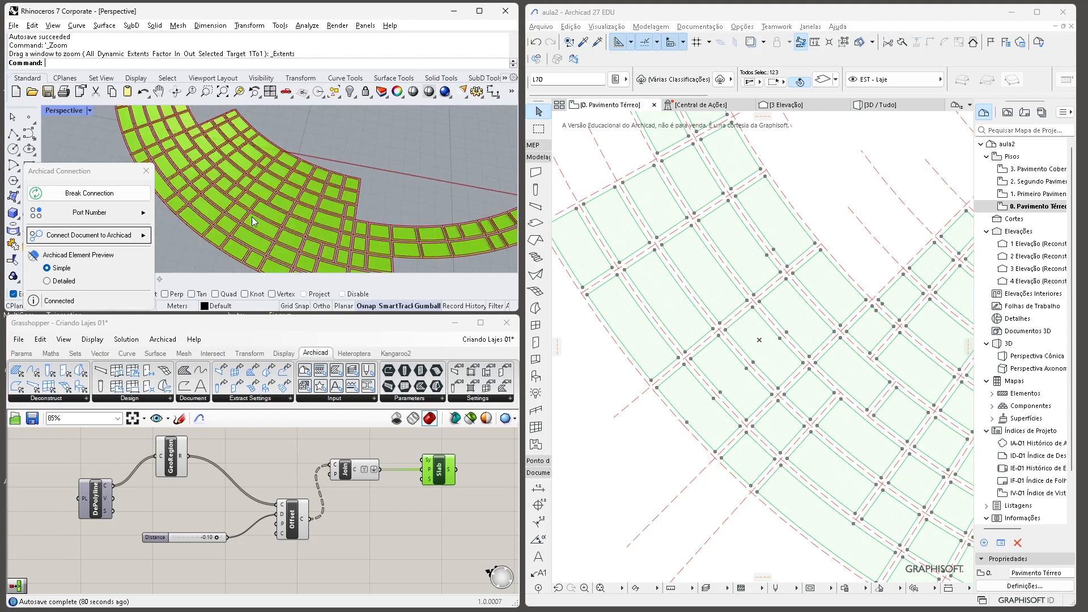
scroll(304, 231, "up", 3)
right_click_drag(305, 233, 297, 210)
scroll(298, 212, "down", 10)
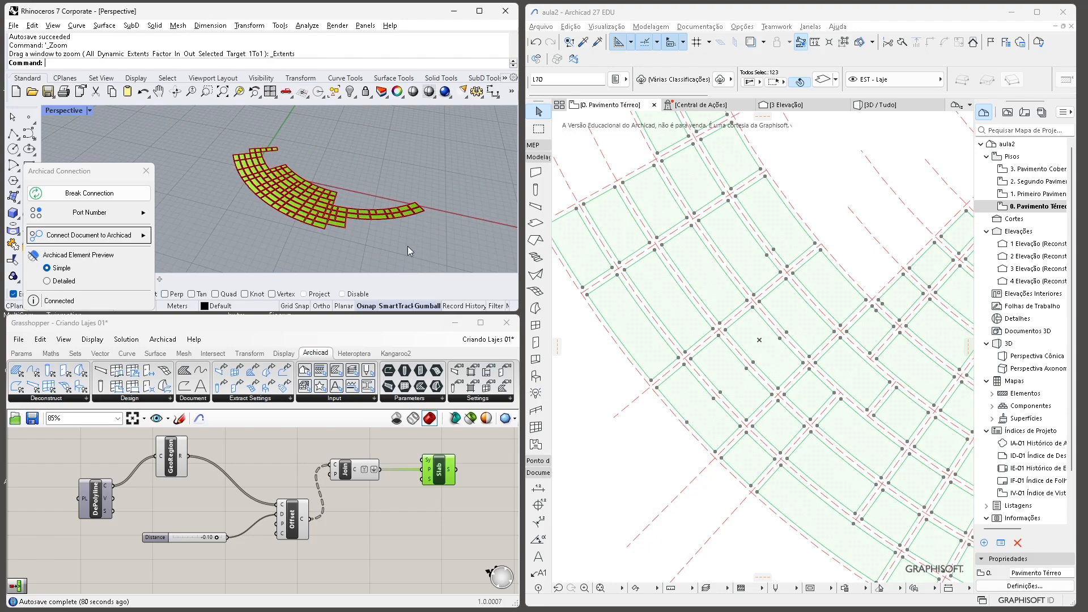
scroll(407, 246, "up", 3)
Step: Deselect the slabs in Archicad and examine the whole slab layout against the grid lines in the ground floor plan
scroll(669, 453, "down", 3)
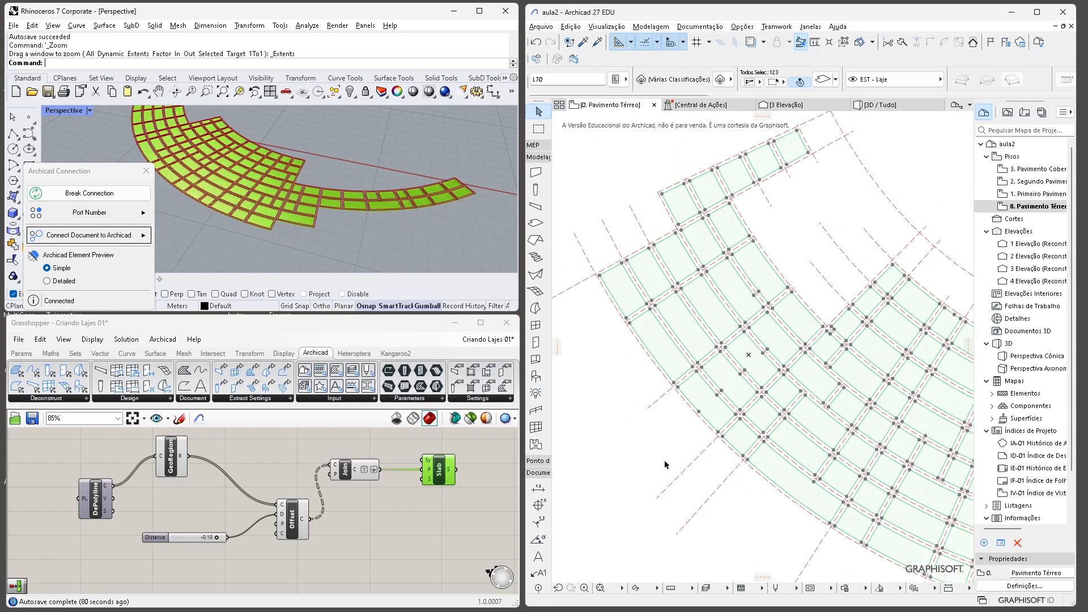
left_click(680, 453)
scroll(679, 453, "up", 2)
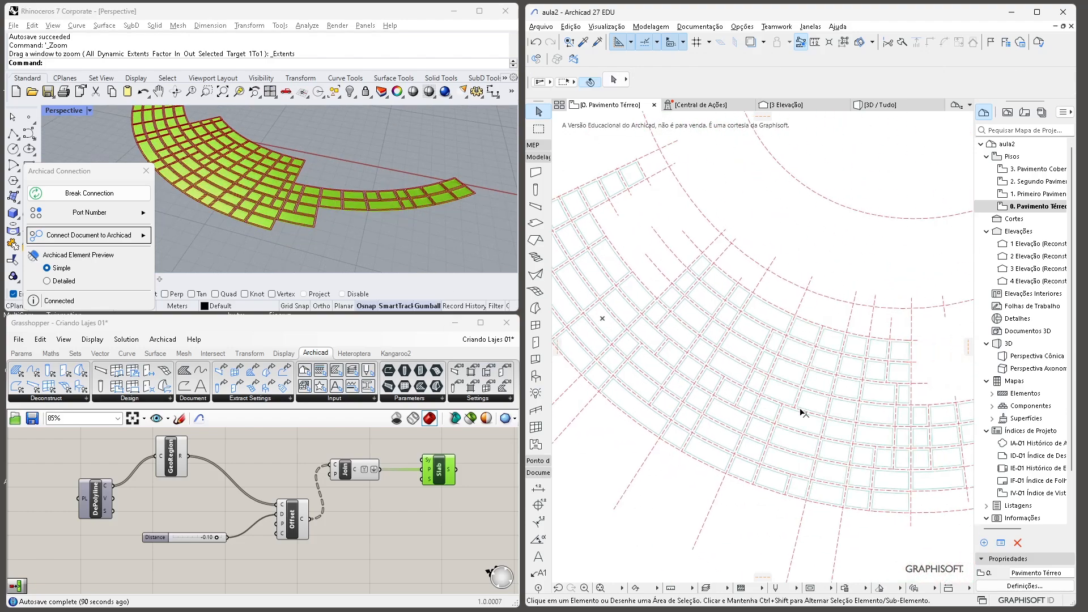
scroll(698, 385, "up", 2)
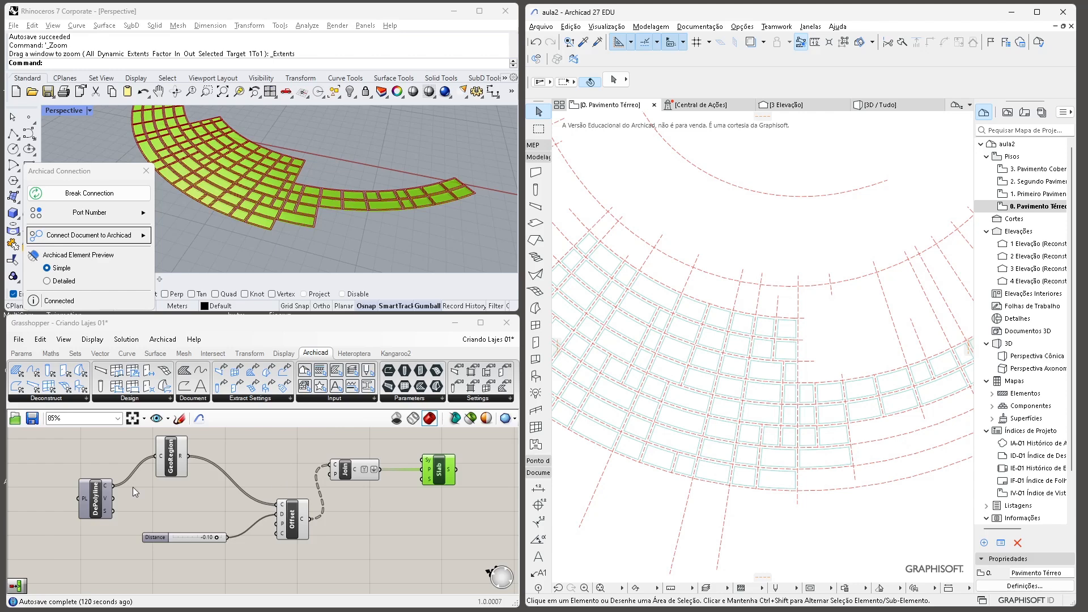
middle_click_drag(703, 359, 744, 408)
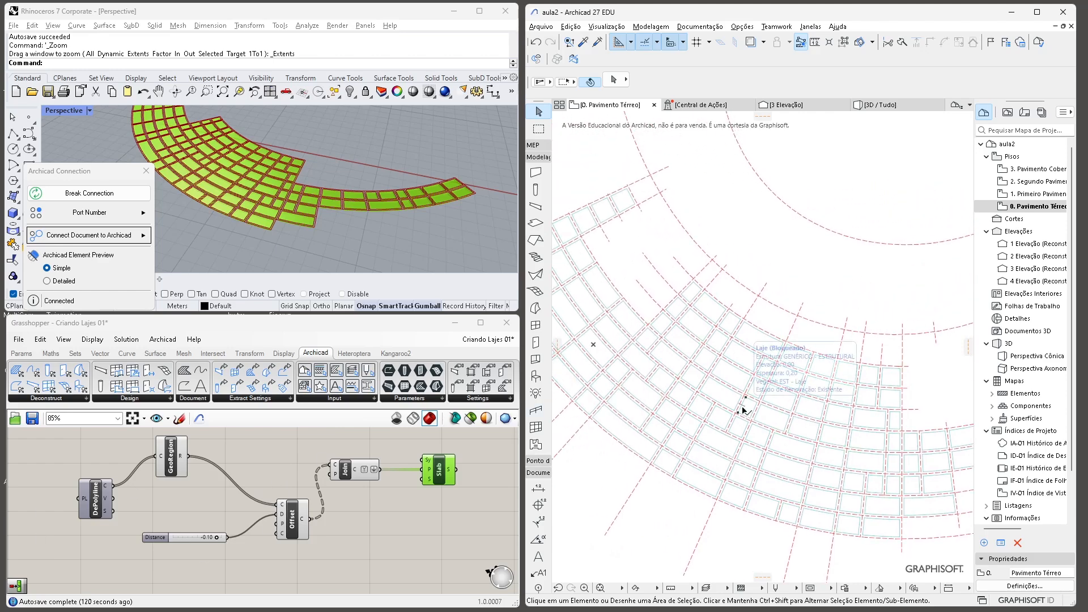